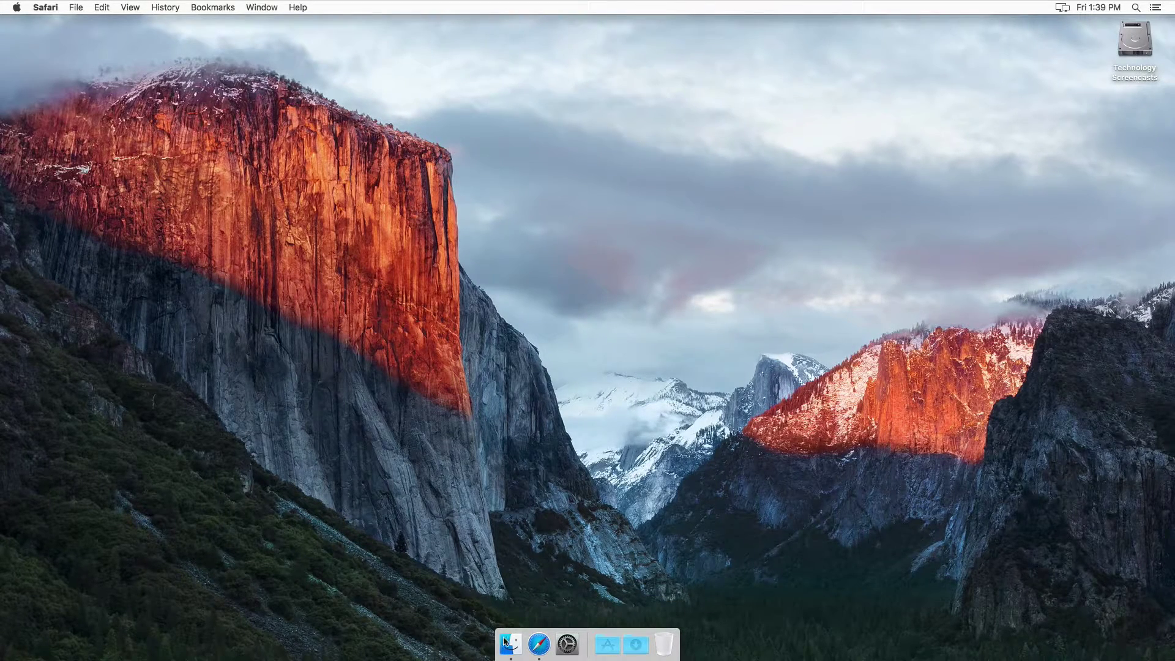
Step: Open drive.google.com in Safari
{"action": "left_click", "coordinate": [539, 644]}
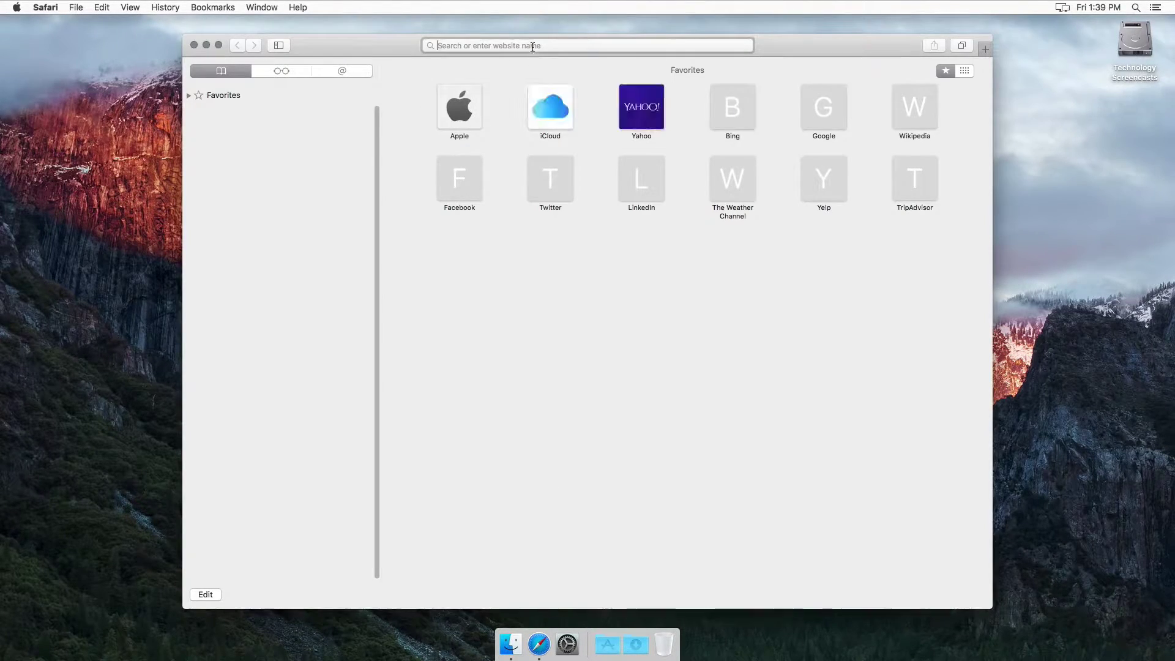
{"action": "left_click", "coordinate": [532, 47]}
{"action": "type", "text": "drive.google.com"}
{"action": "key", "text": "Return"}
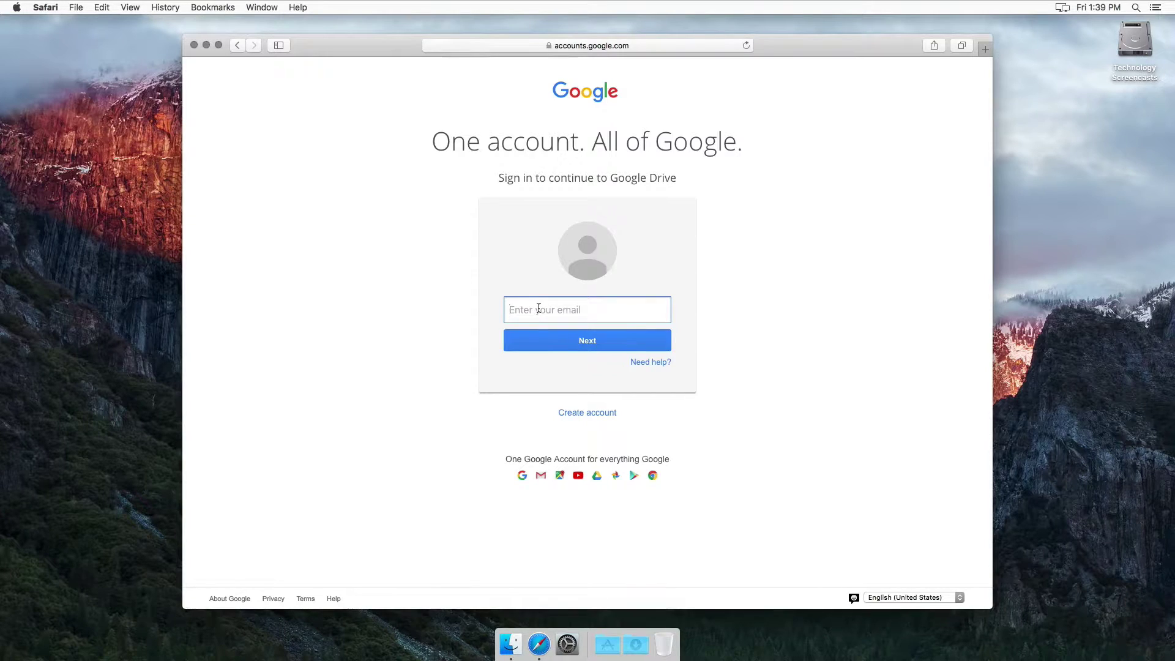
Step: Sign in with the account e-mail and password, declining to save the password
{"action": "key", "text": "Return"}
{"action": "type", "text": "******"}
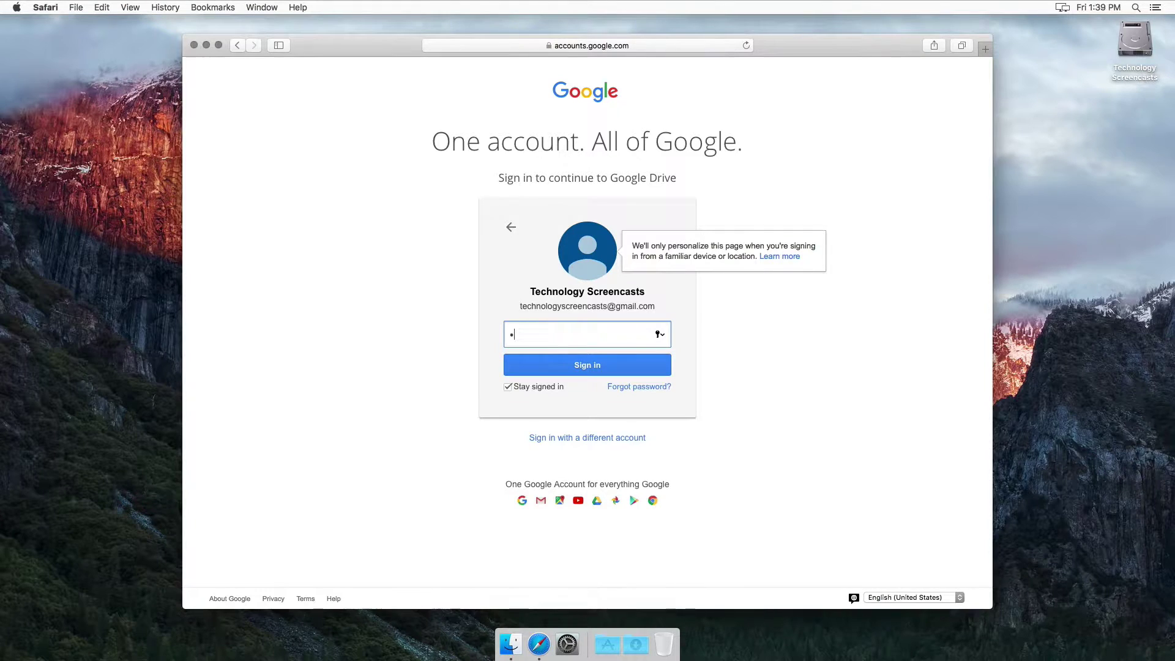
{"action": "type", "text": "****"}
{"action": "key", "text": "Return"}
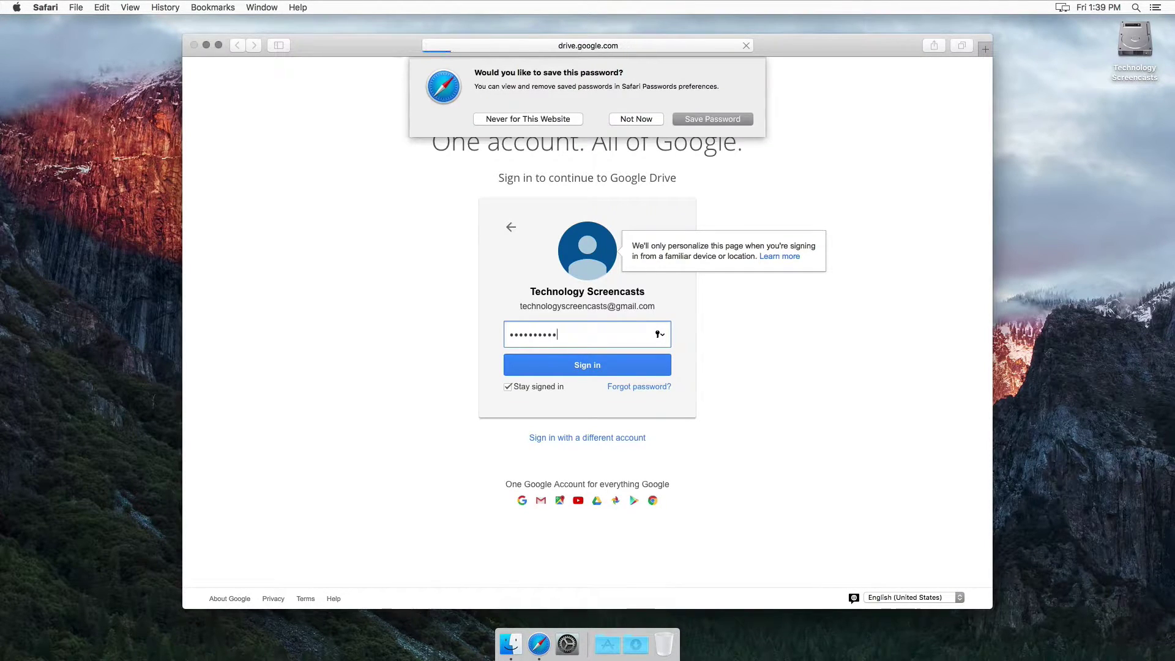
{"action": "left_click", "coordinate": [634, 119]}
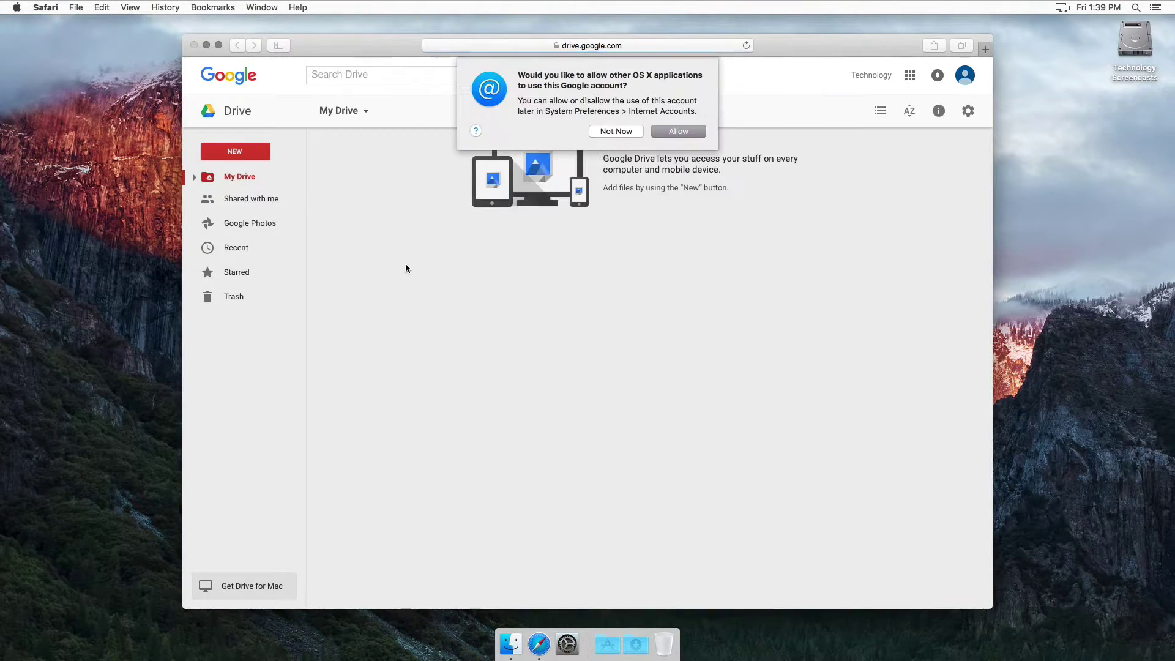
Step: Dismiss the account prompt, then download Drive for Mac and PC after agreeing to the terms
{"action": "left_click", "coordinate": [616, 132]}
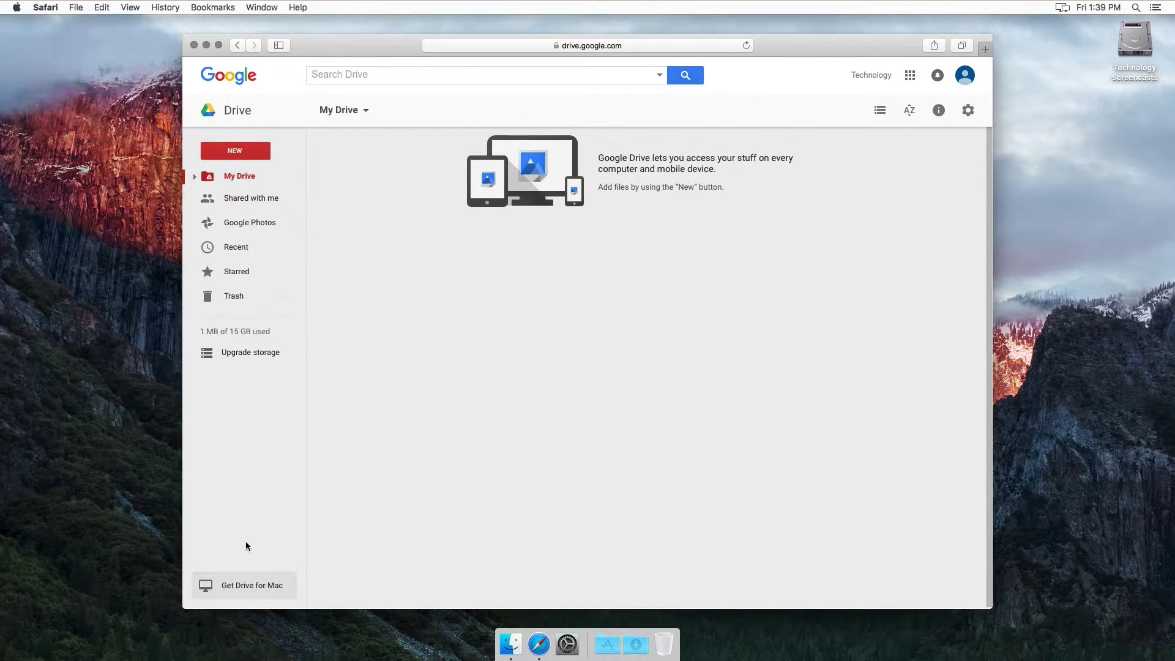
{"action": "left_click", "coordinate": [250, 588]}
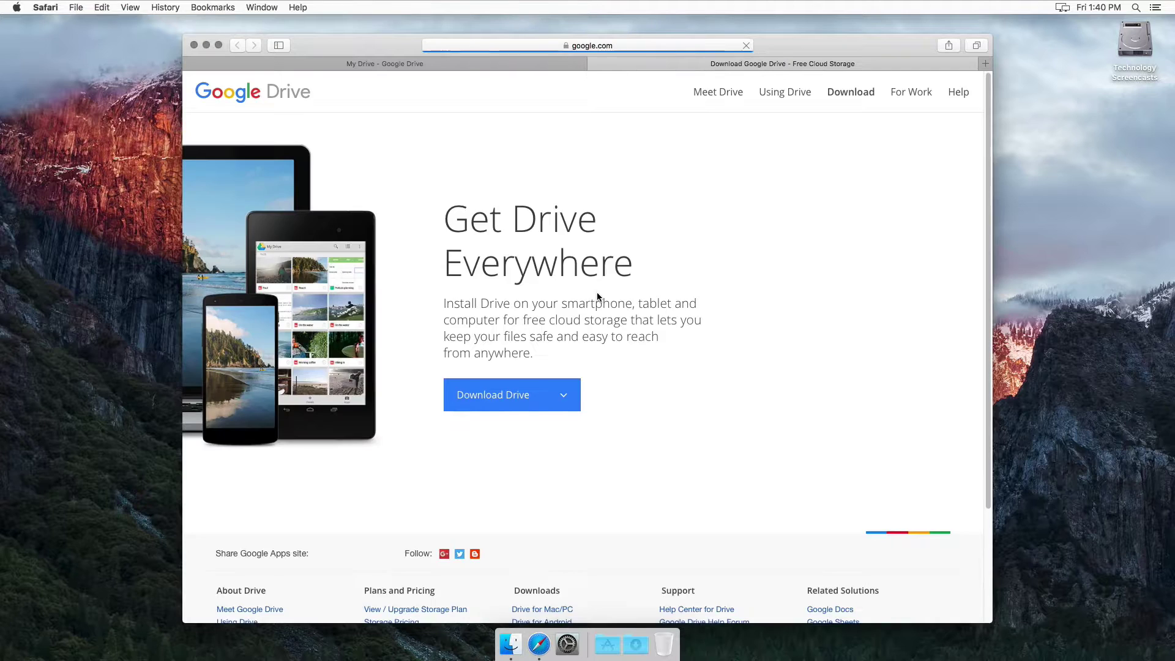
{"action": "left_click", "coordinate": [490, 402]}
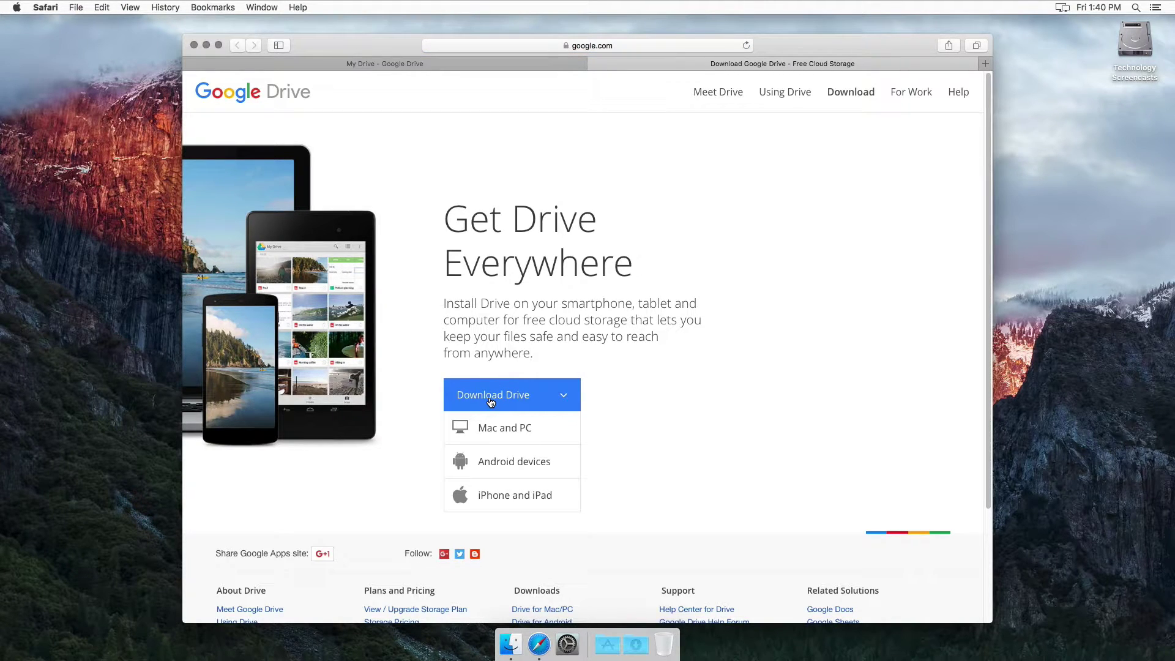
{"action": "left_click", "coordinate": [491, 427]}
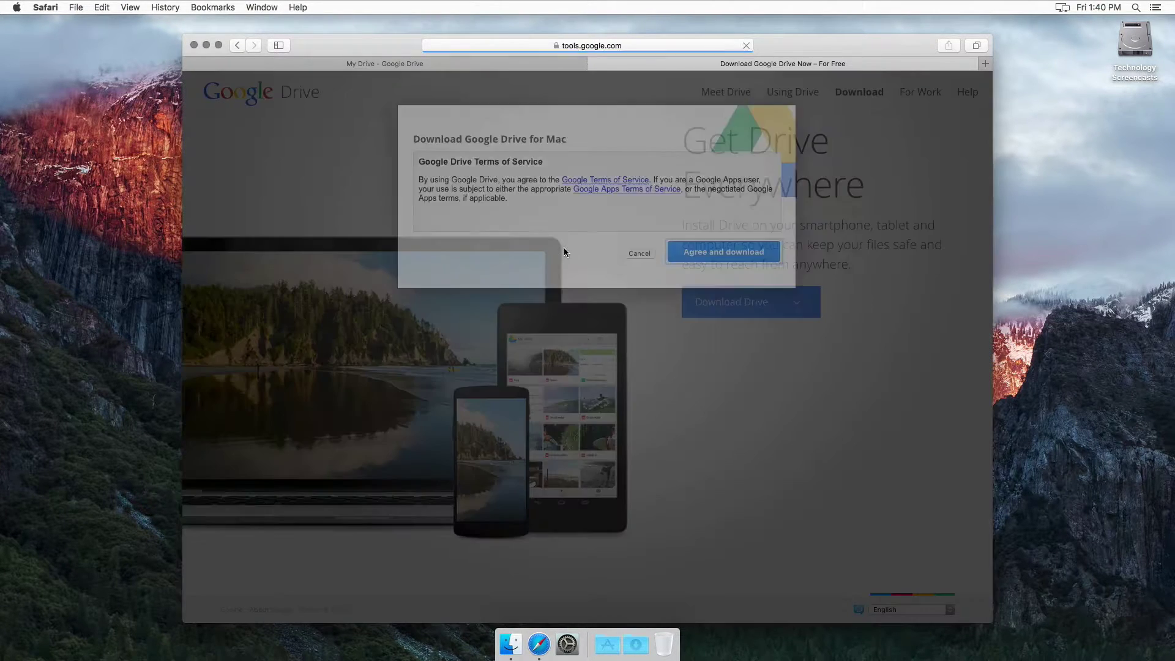
{"action": "left_click", "coordinate": [698, 252]}
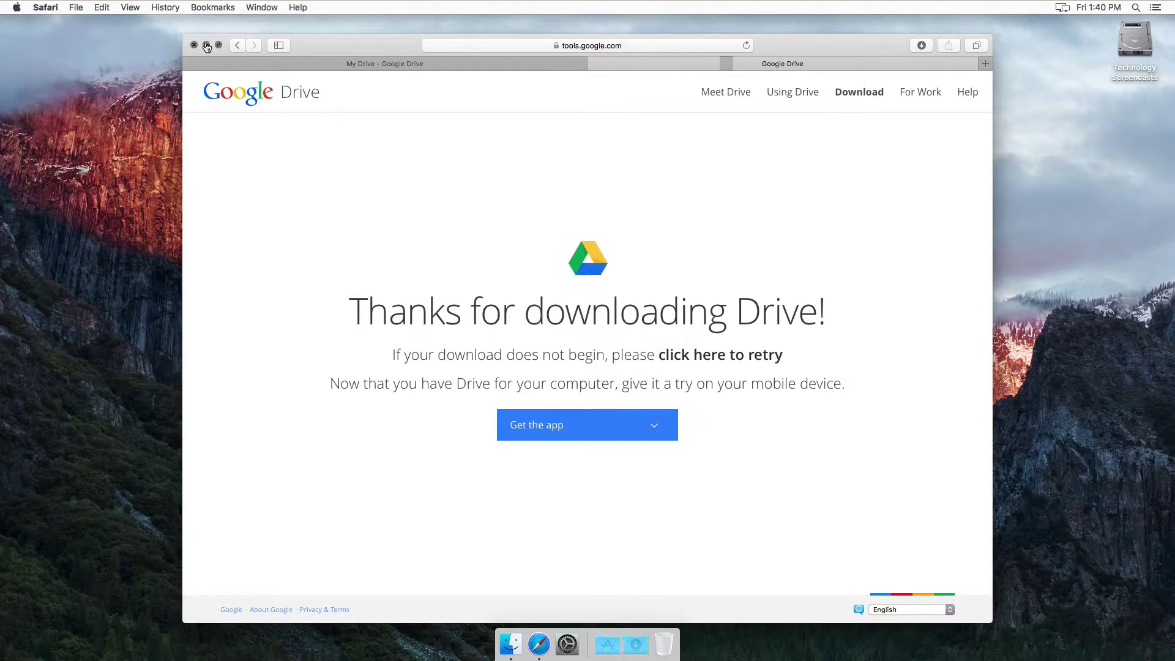
Step: Open installgoogledrive.dmg from Downloads and drag Google Drive onto Applications
{"action": "left_click", "coordinate": [207, 46]}
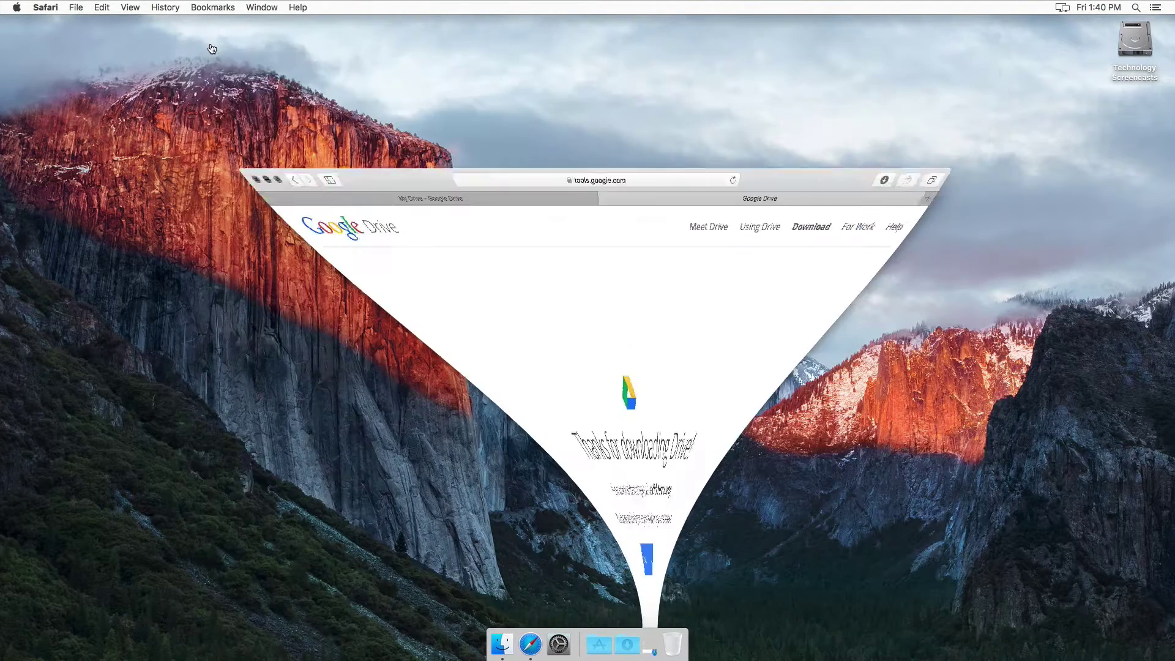
{"action": "left_click", "coordinate": [622, 643]}
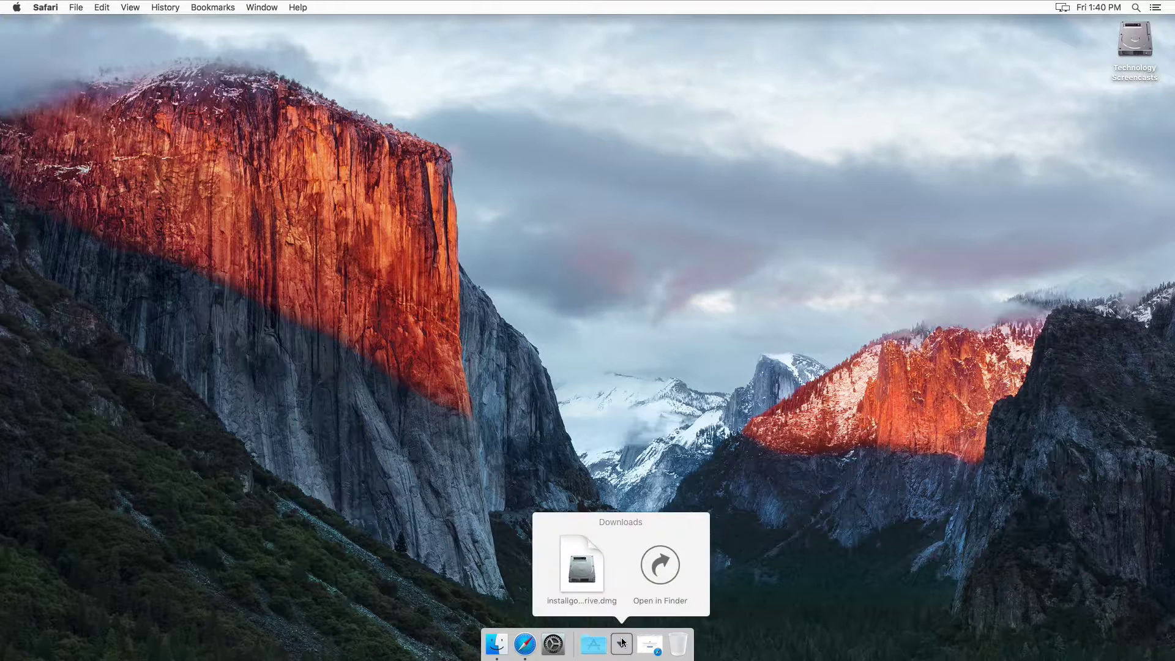
{"action": "left_click", "coordinate": [582, 570]}
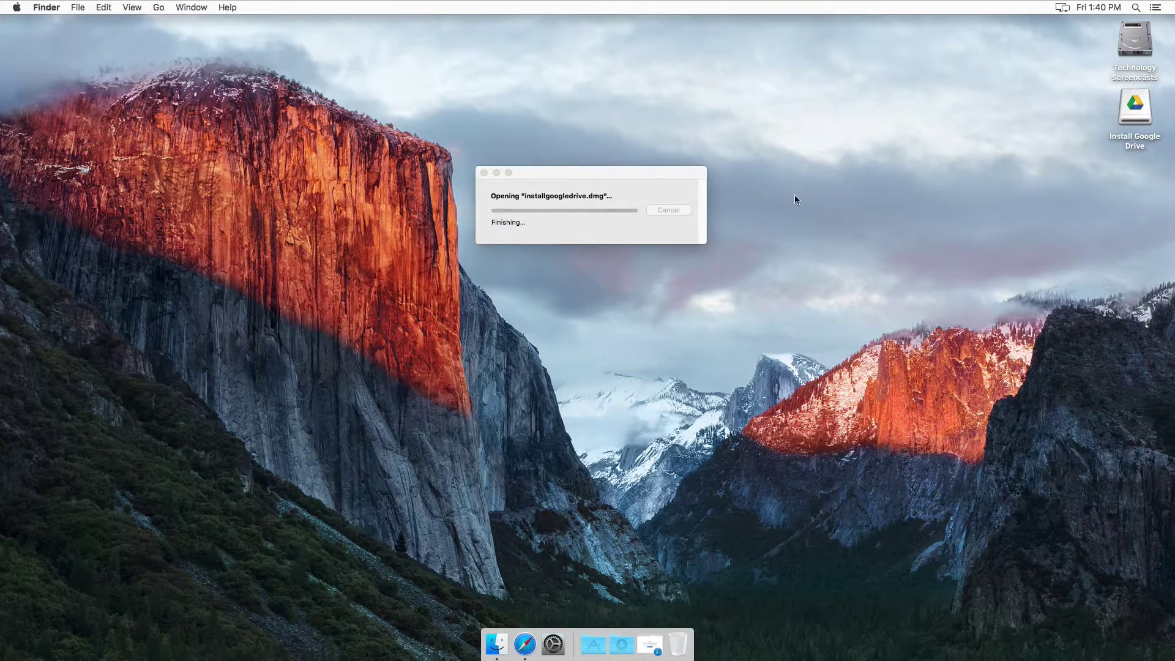
{"action": "left_click_drag", "start_coordinate": [162, 163], "coordinate": [323, 163]}
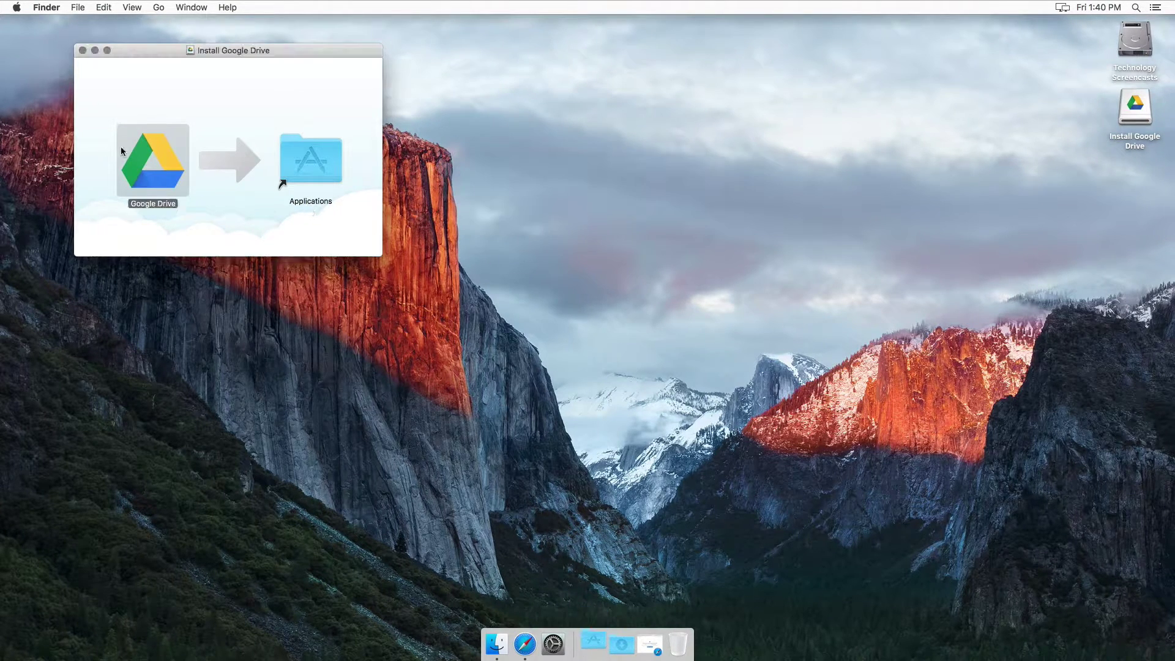
Step: Close the installer window, launch Google Drive from Applications, and begin its setup
{"action": "left_click", "coordinate": [83, 50]}
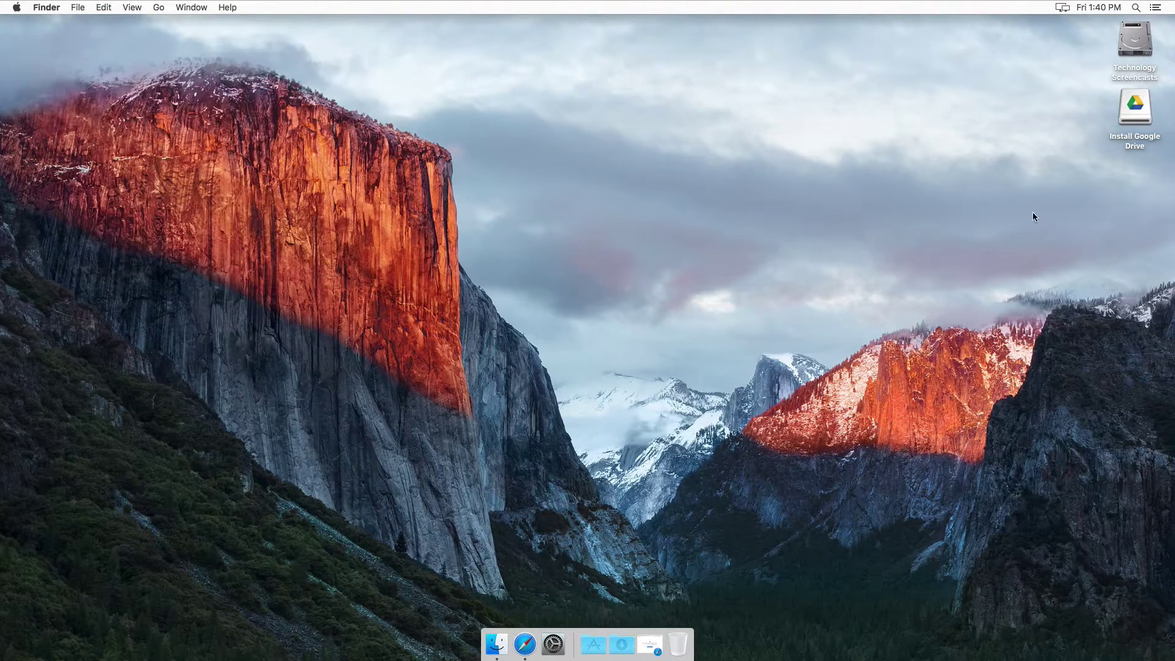
{"action": "left_click", "coordinate": [593, 644]}
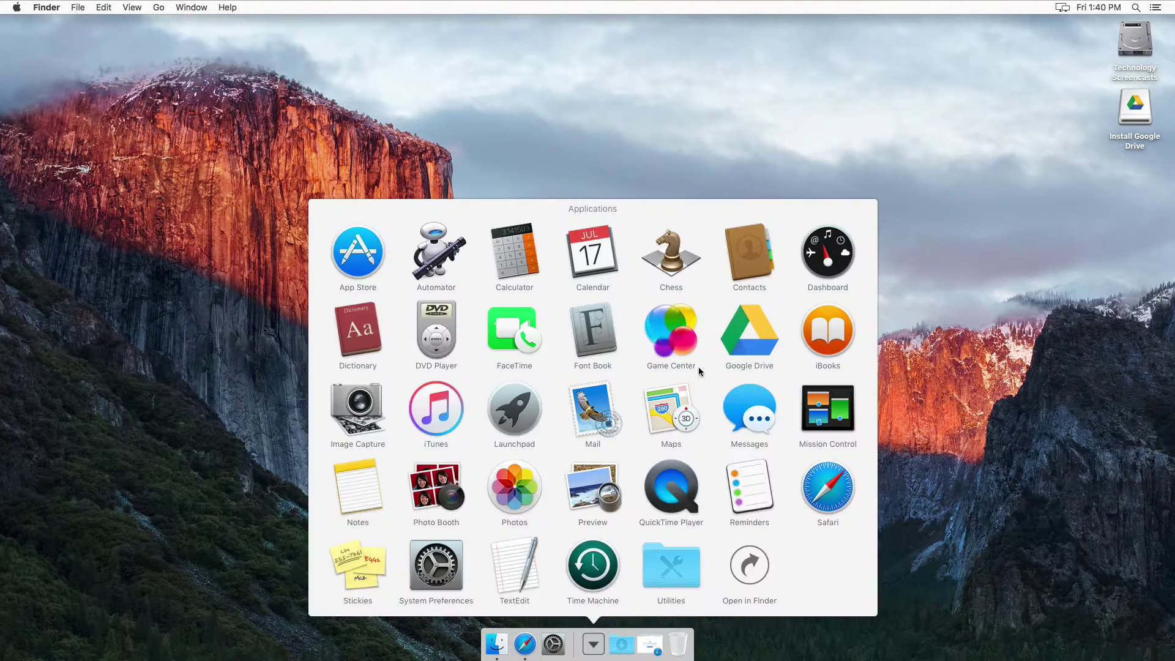
{"action": "left_click", "coordinate": [751, 331]}
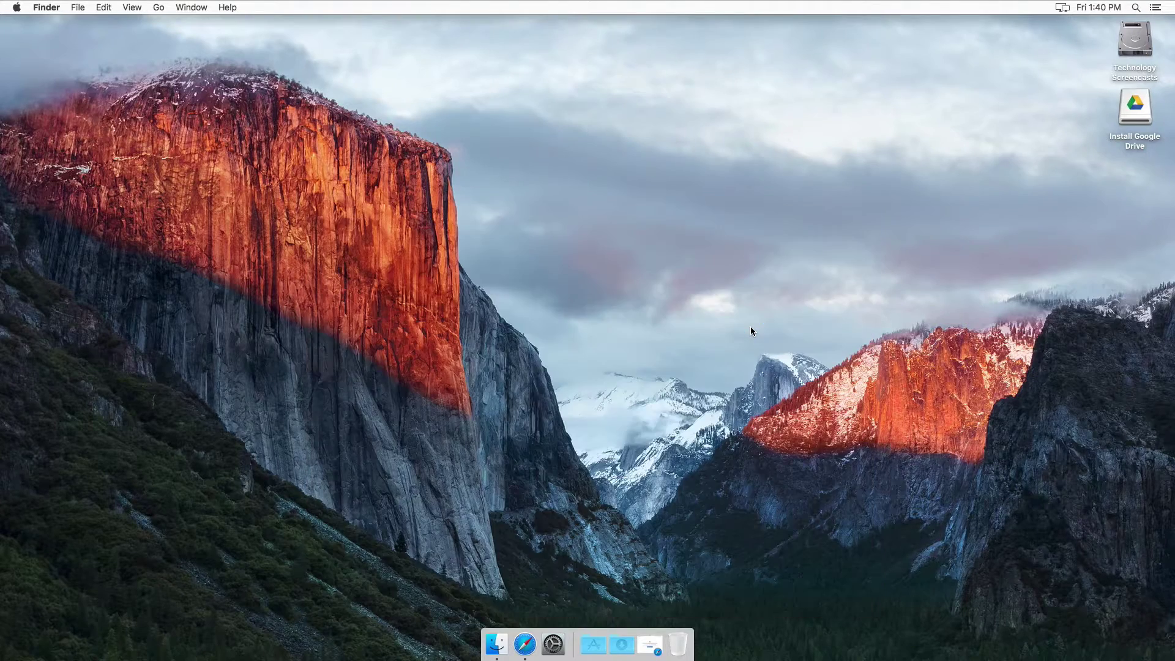
{"action": "left_click", "coordinate": [696, 222]}
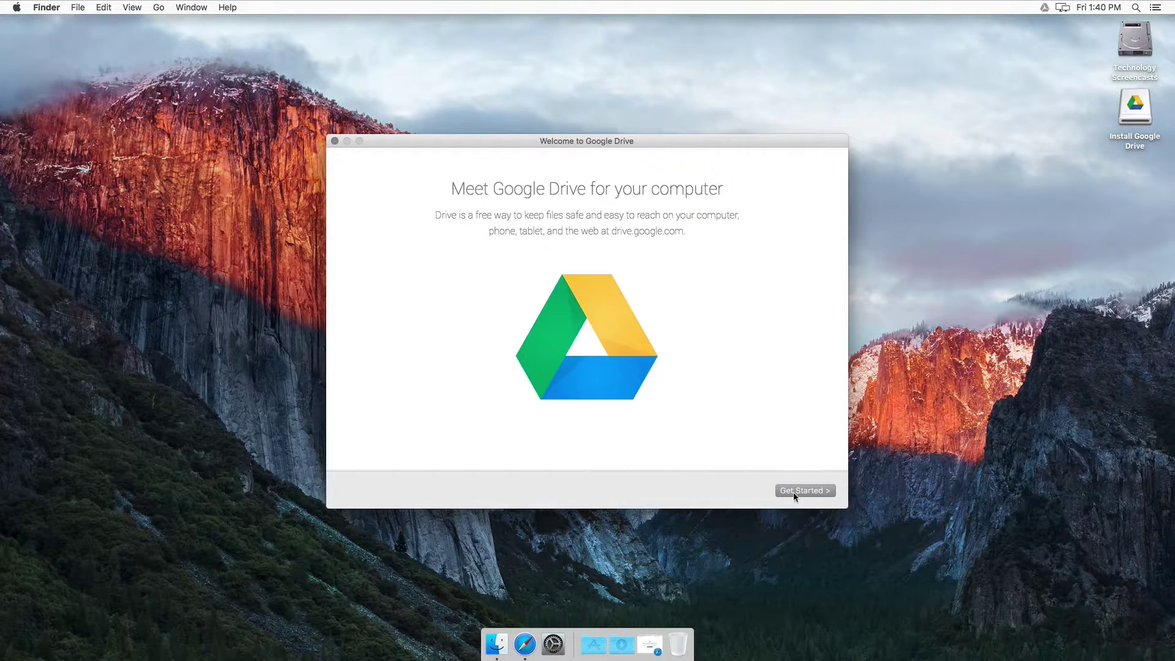
{"action": "left_click", "coordinate": [796, 491]}
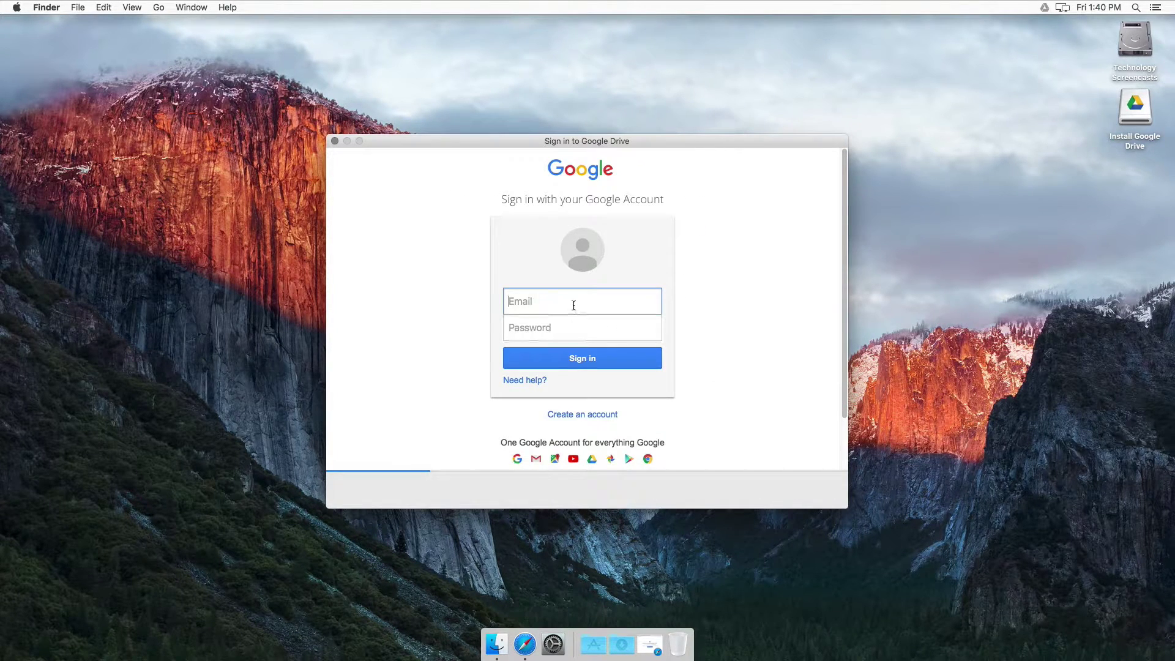
Step: Sign in with the account e-mail and password, then step through setup to Done
{"action": "key", "text": "Tab"}
{"action": "type", "text": "••••••••••"}
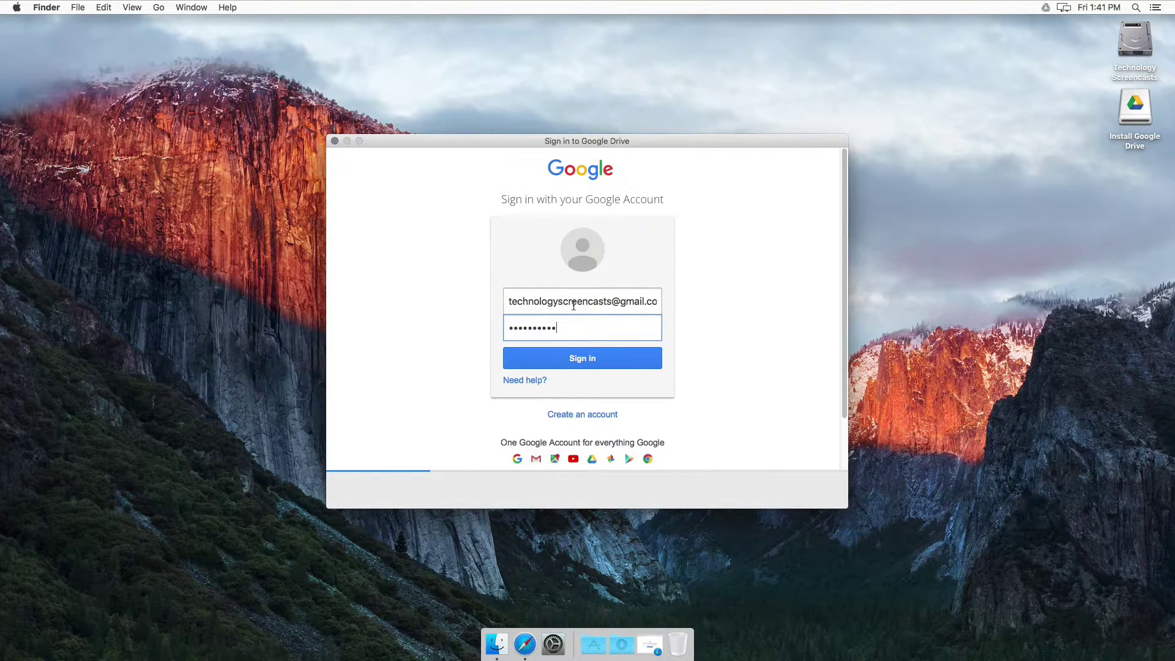
{"action": "key", "text": "Return"}
{"action": "left_click", "coordinate": [814, 487]}
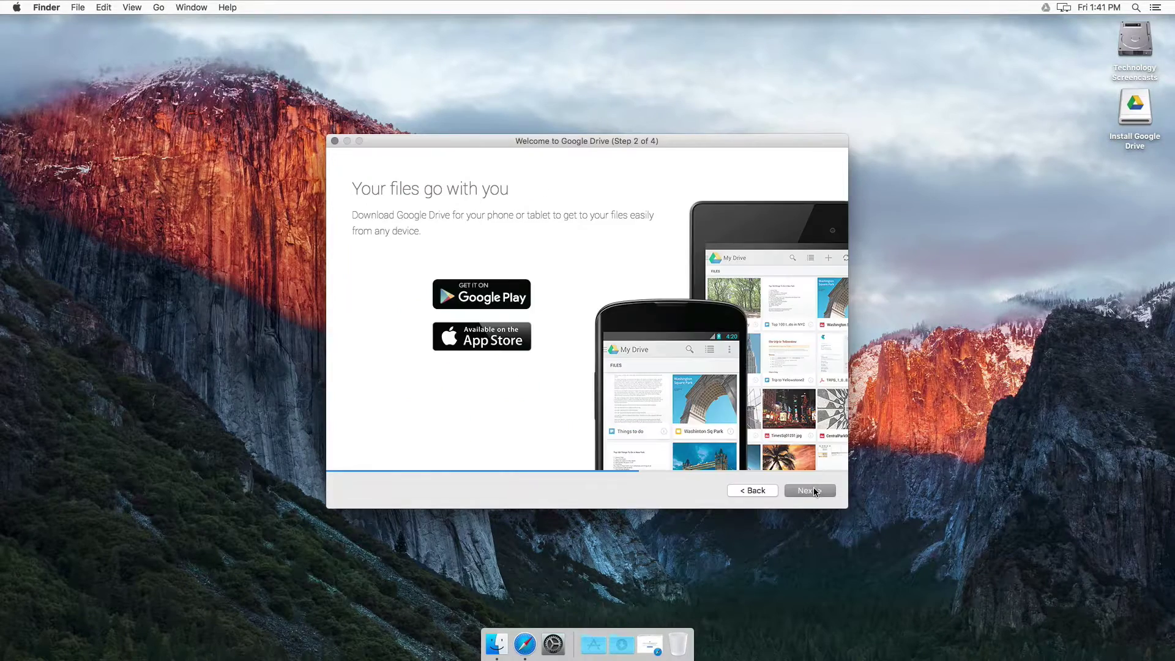
{"action": "left_click", "coordinate": [813, 487]}
{"action": "left_click", "coordinate": [814, 487]}
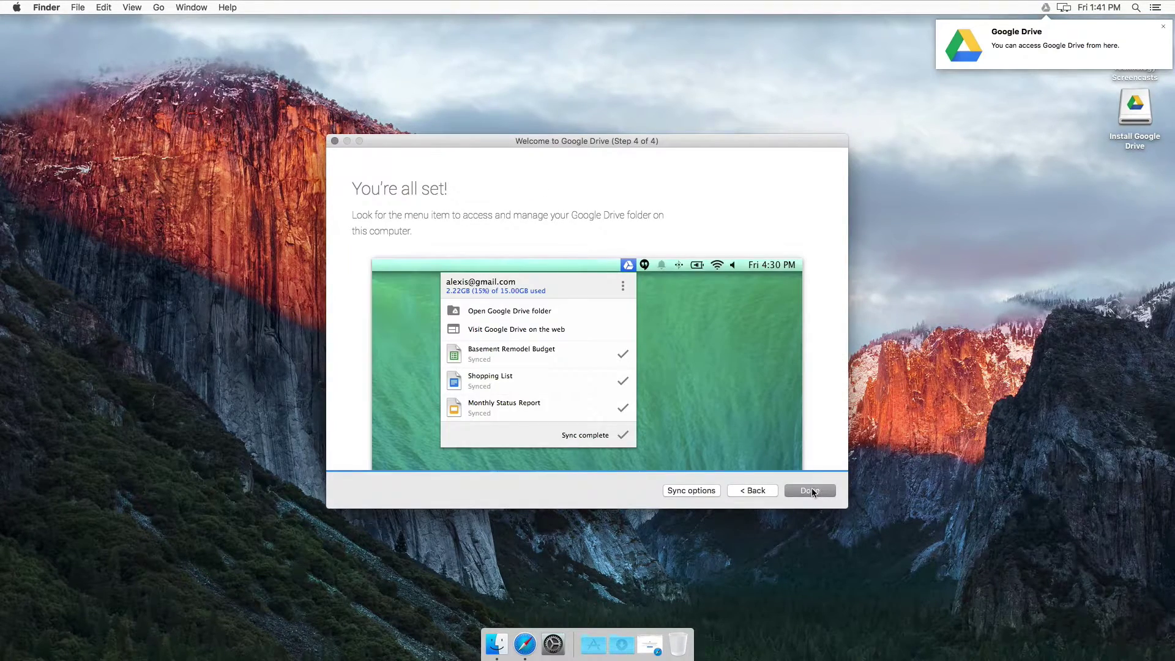
{"action": "left_click", "coordinate": [811, 490]}
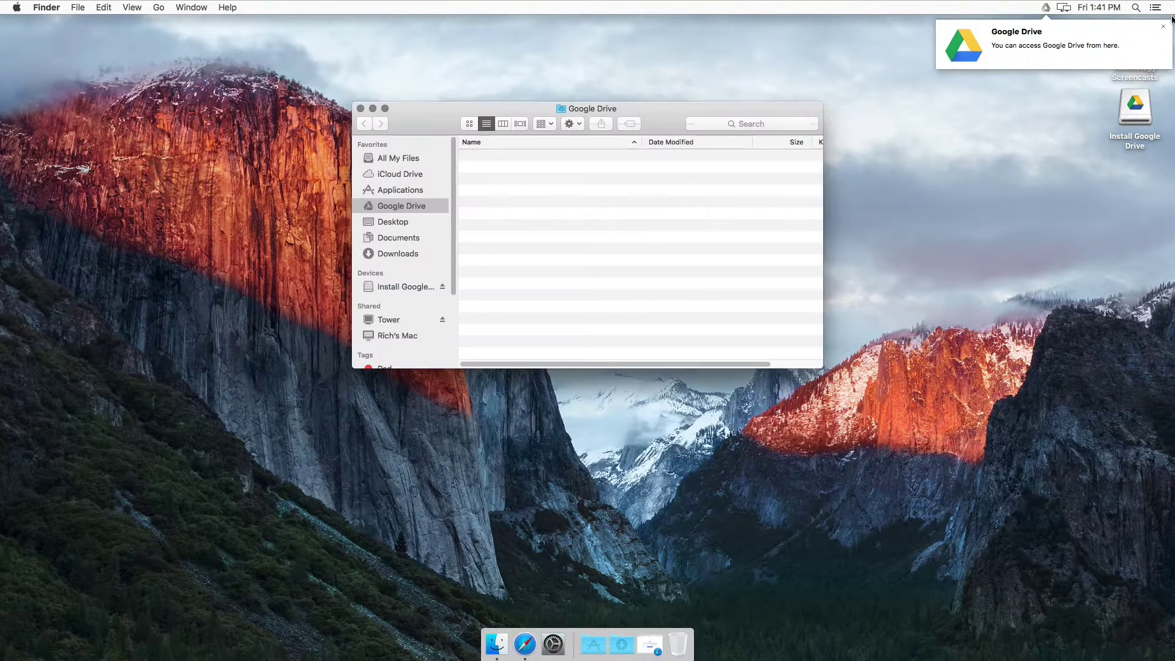
Step: Create an 'Unencrypted Files' folder in Google Drive, eject the installer, and close the window
{"action": "left_click", "coordinate": [1163, 26]}
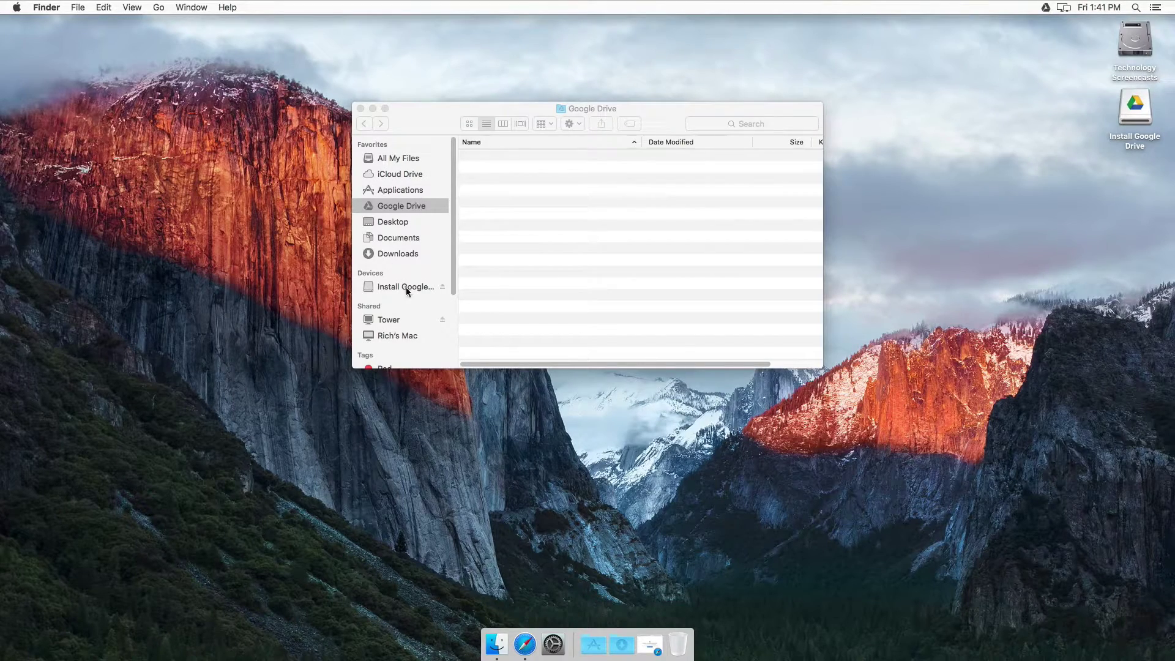
{"action": "left_click_drag", "start_coordinate": [823, 369], "coordinate": [976, 532]}
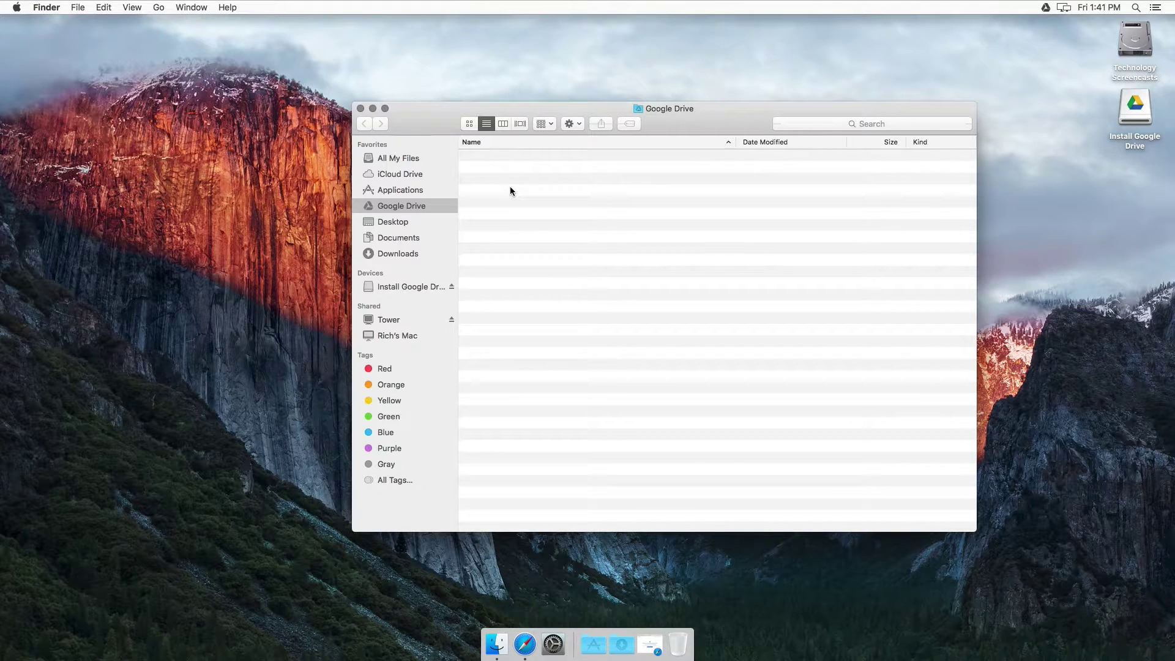
{"action": "right_click", "coordinate": [512, 159]}
{"action": "left_click", "coordinate": [540, 166]}
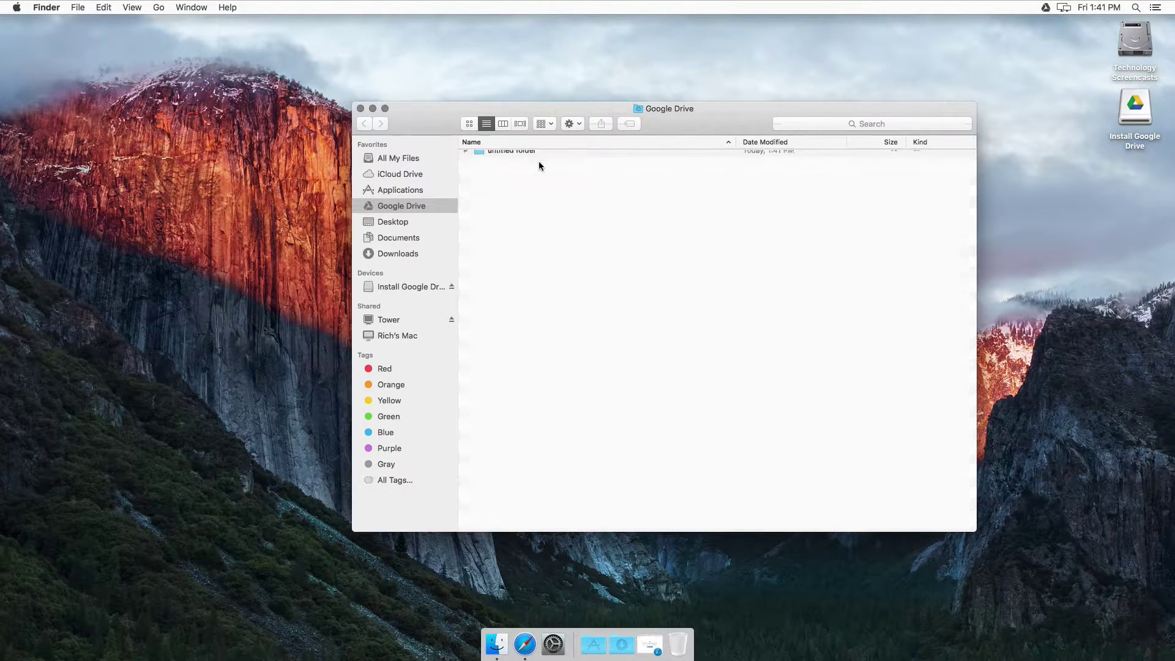
{"action": "type", "text": "Unenc"}
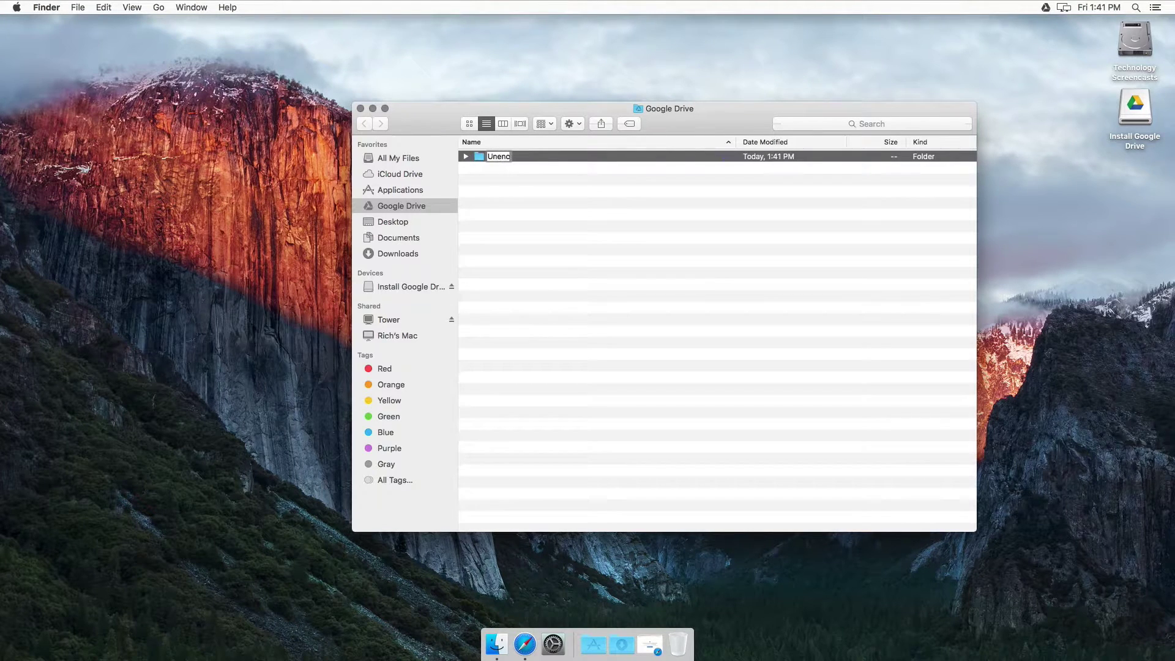
{"action": "type", "text": "rypted Files"}
{"action": "key", "text": "Return"}
{"action": "left_click", "coordinate": [451, 287]}
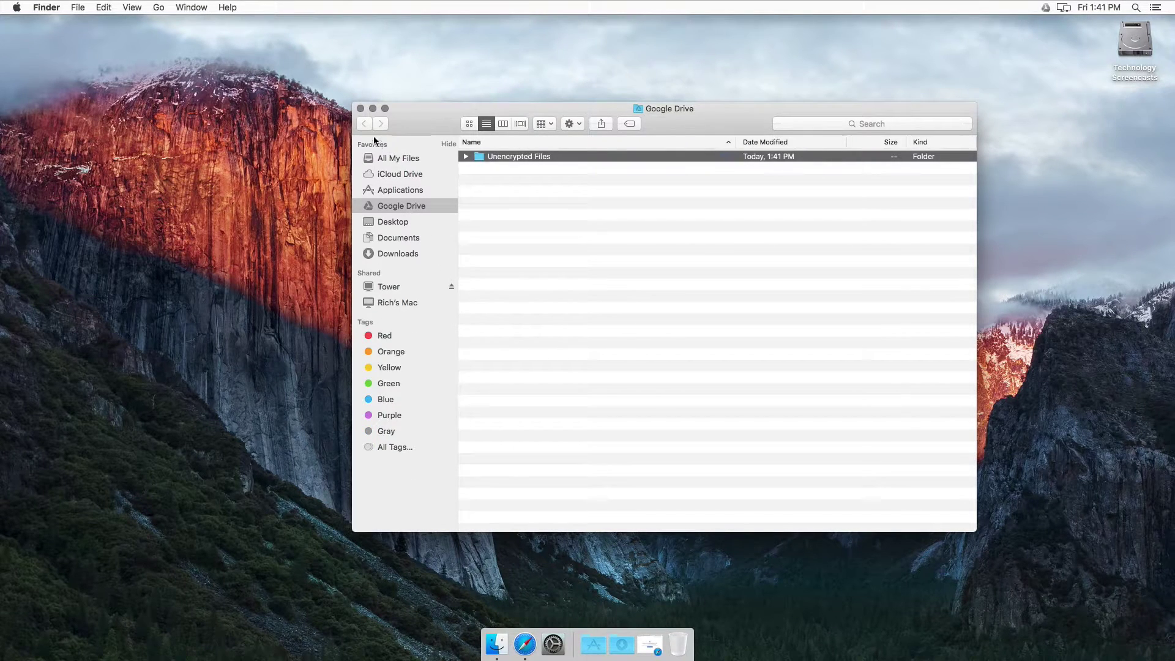
{"action": "left_click", "coordinate": [361, 109]}
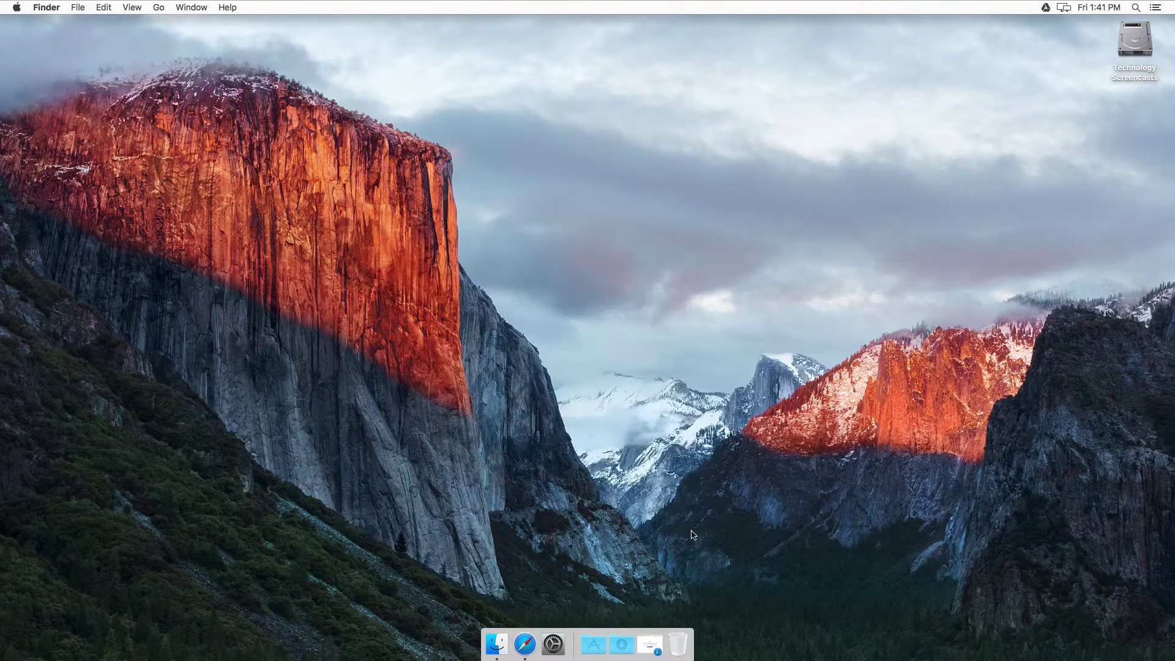
Step: Go to odrive.com in Safari
{"action": "left_click", "coordinate": [524, 644]}
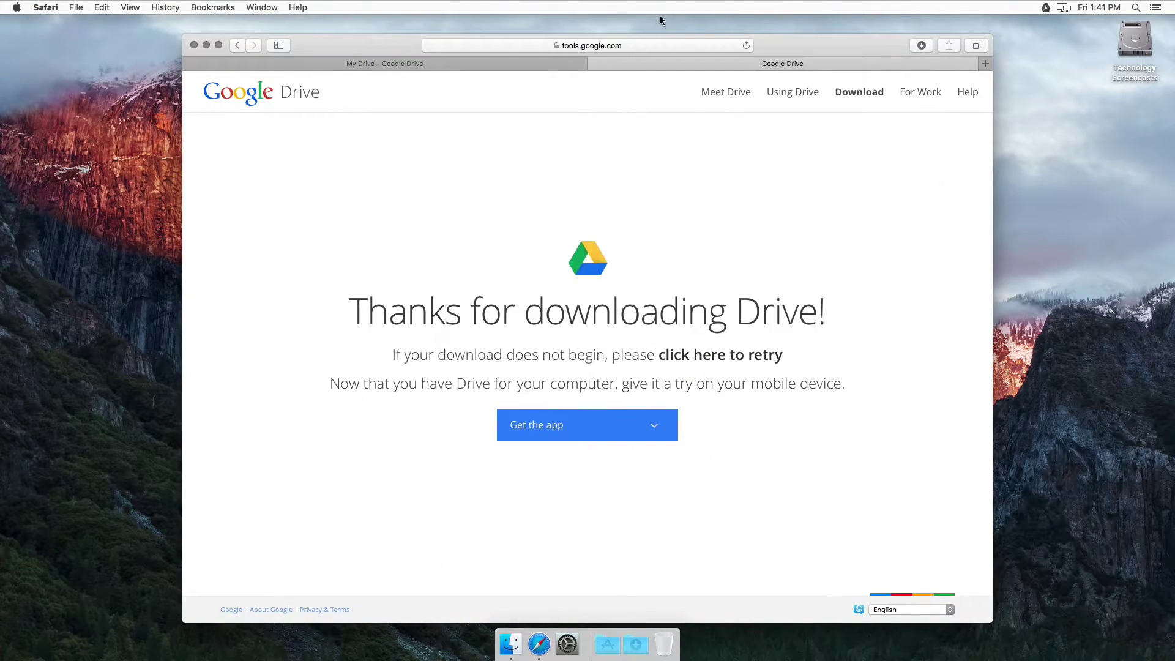
{"action": "left_click", "coordinate": [662, 44]}
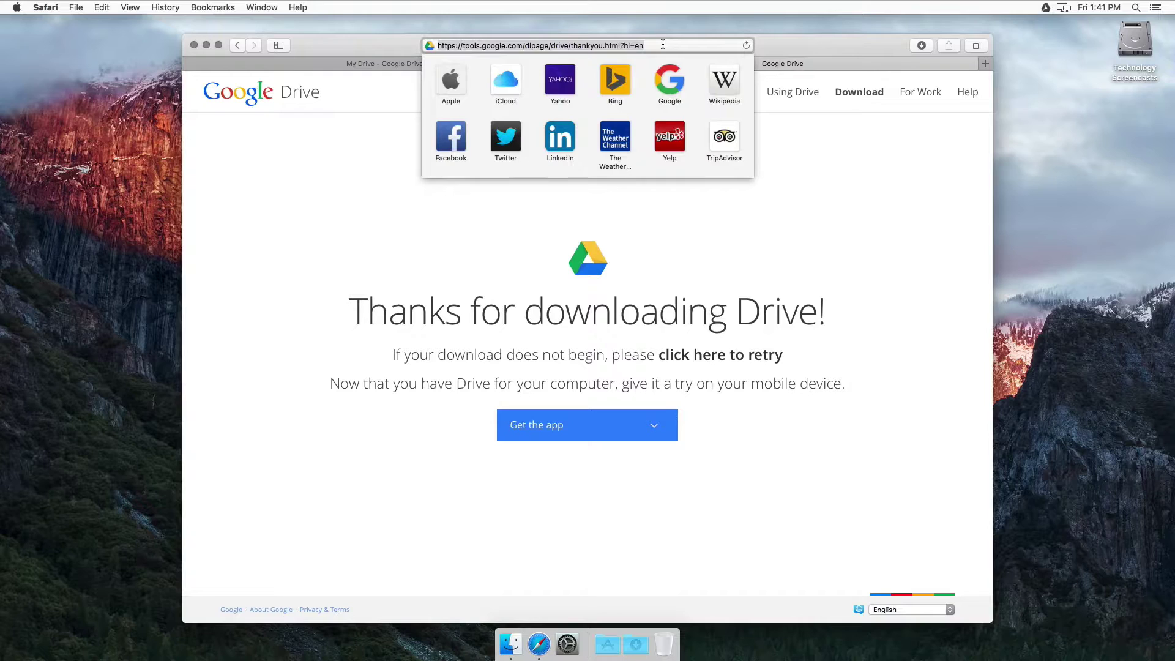
{"action": "type", "text": "odrive.com"}
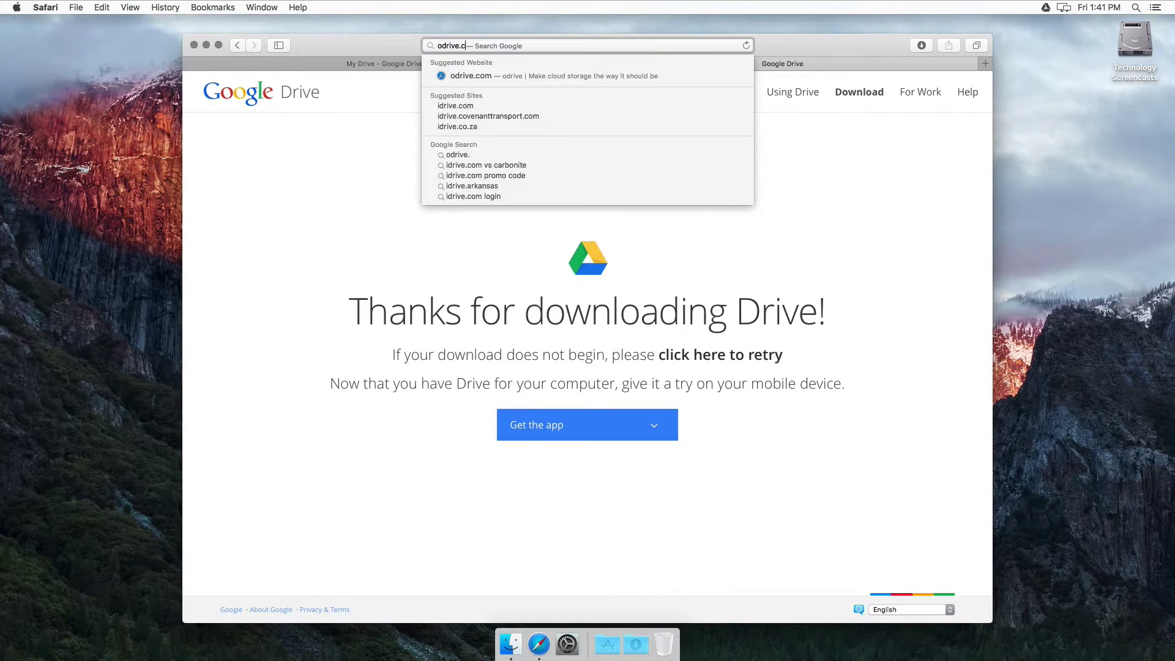
{"action": "key", "text": "Return"}
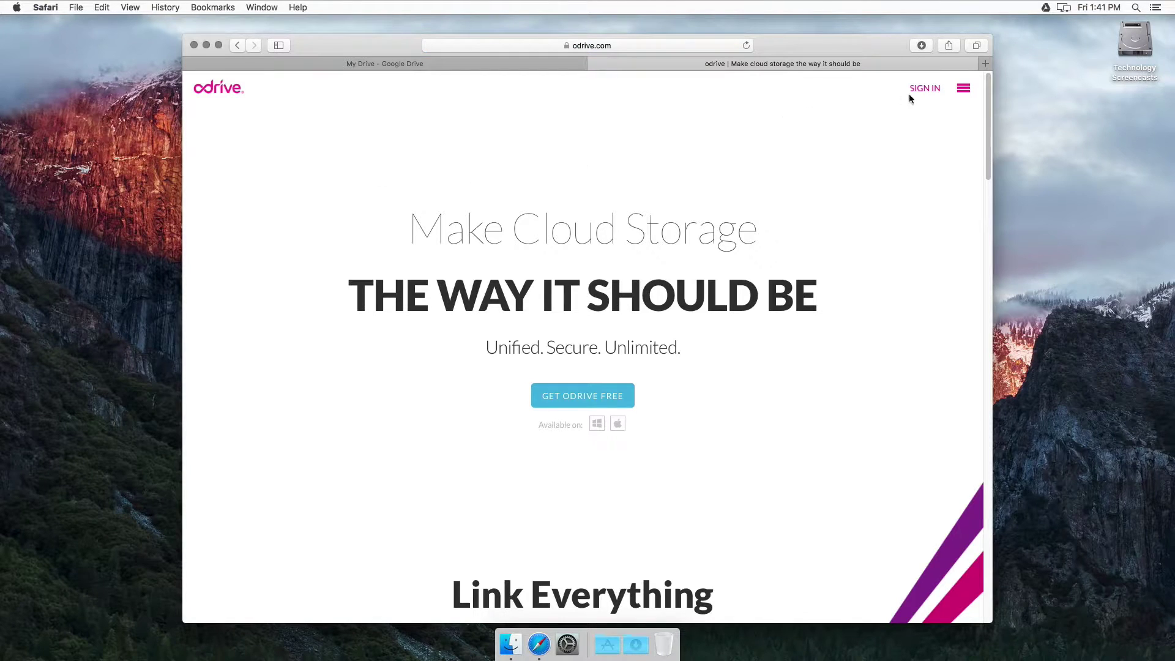
Step: Sign in to odrive with Google and allow offline access
{"action": "left_click", "coordinate": [920, 89]}
{"action": "left_click", "coordinate": [598, 138]}
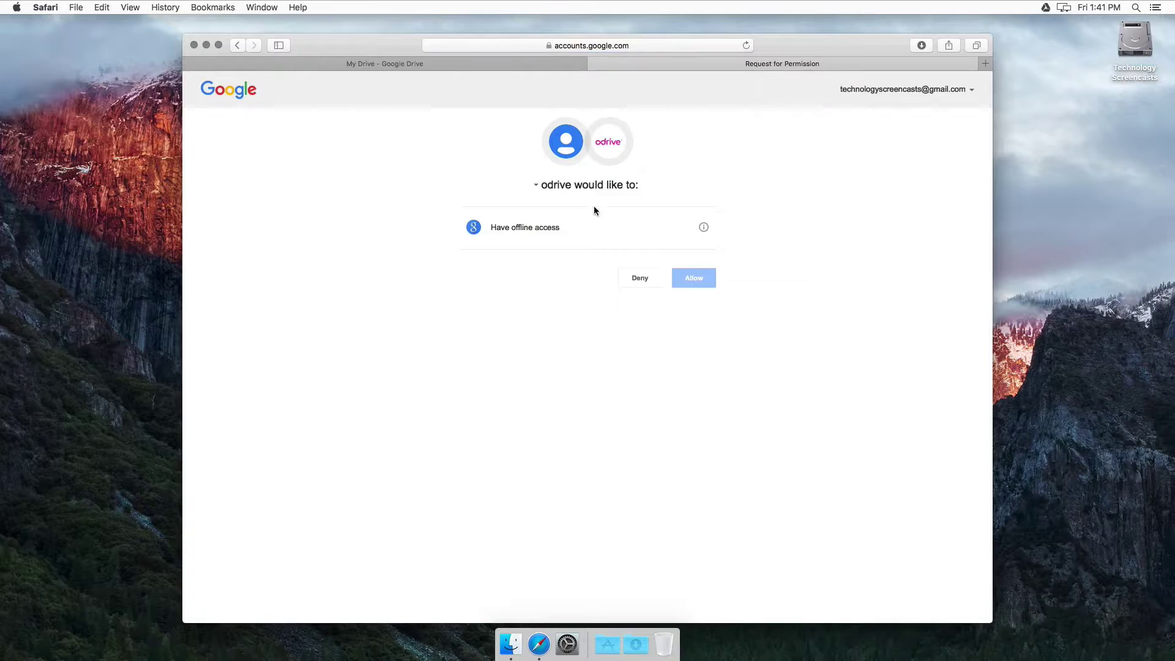
{"action": "left_click", "coordinate": [699, 281]}
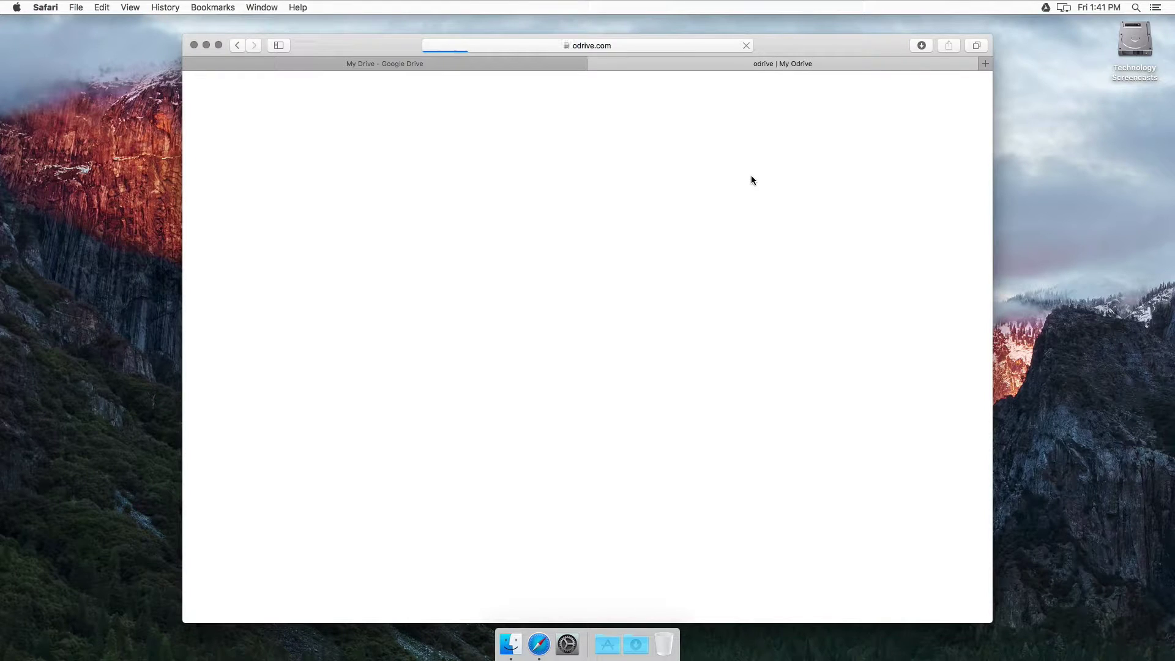
Step: Download the odrive desktop sync app for Mac and open odrivesync.4591.dmg
{"action": "left_click", "coordinate": [297, 344]}
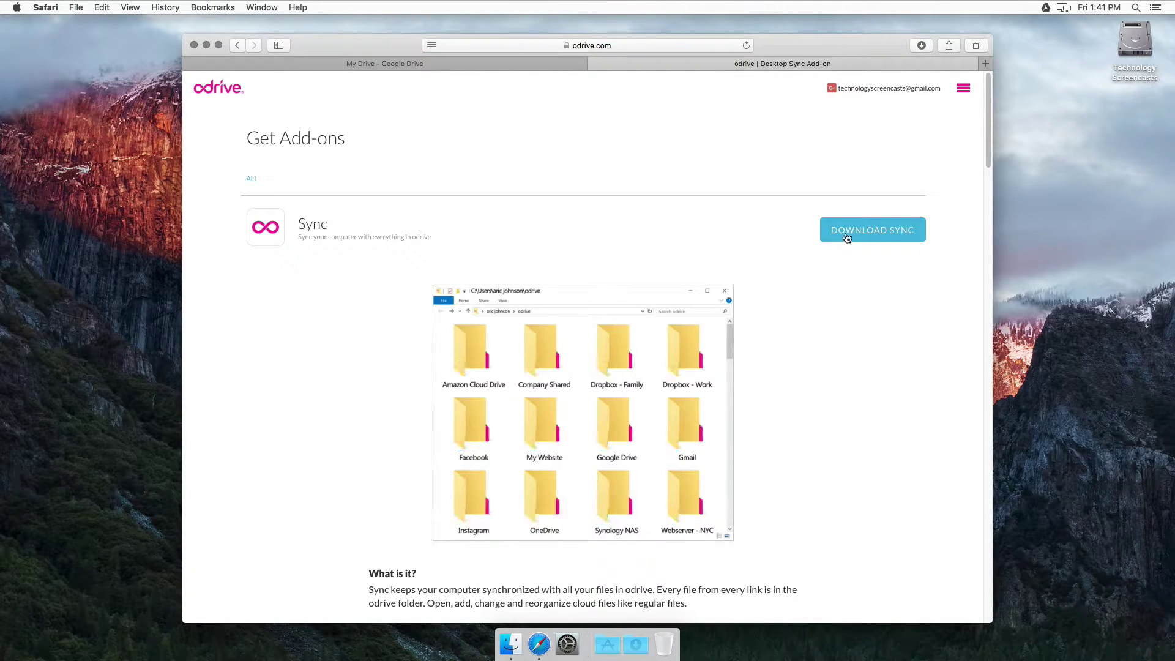
{"action": "left_click", "coordinate": [859, 230]}
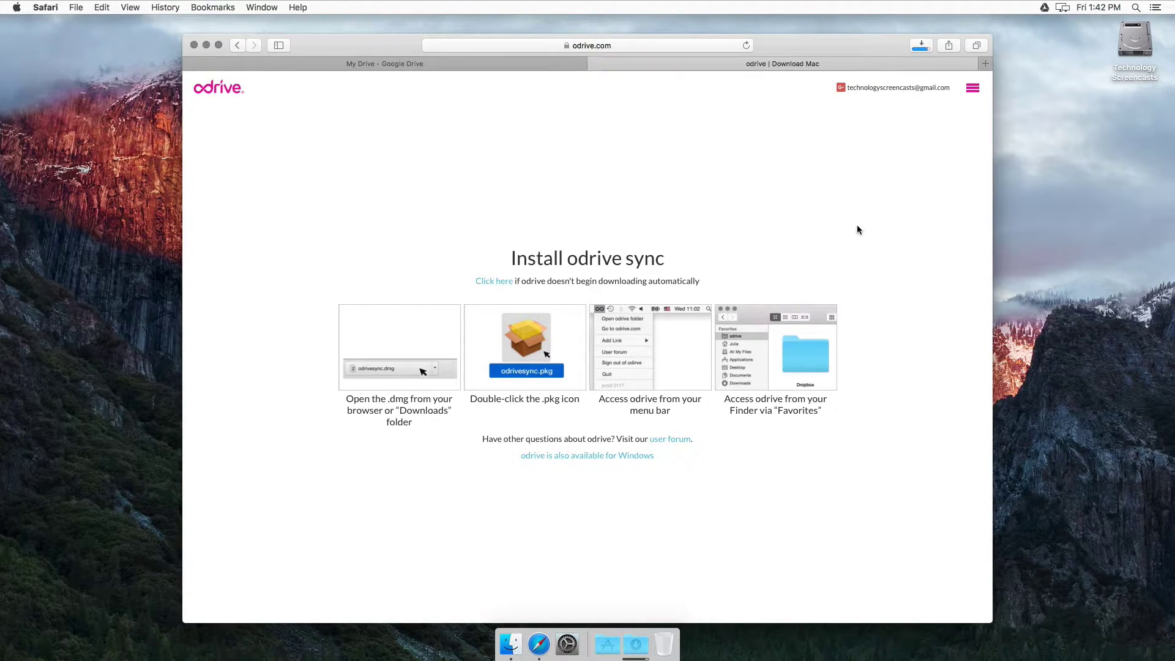
{"action": "left_click", "coordinate": [637, 644]}
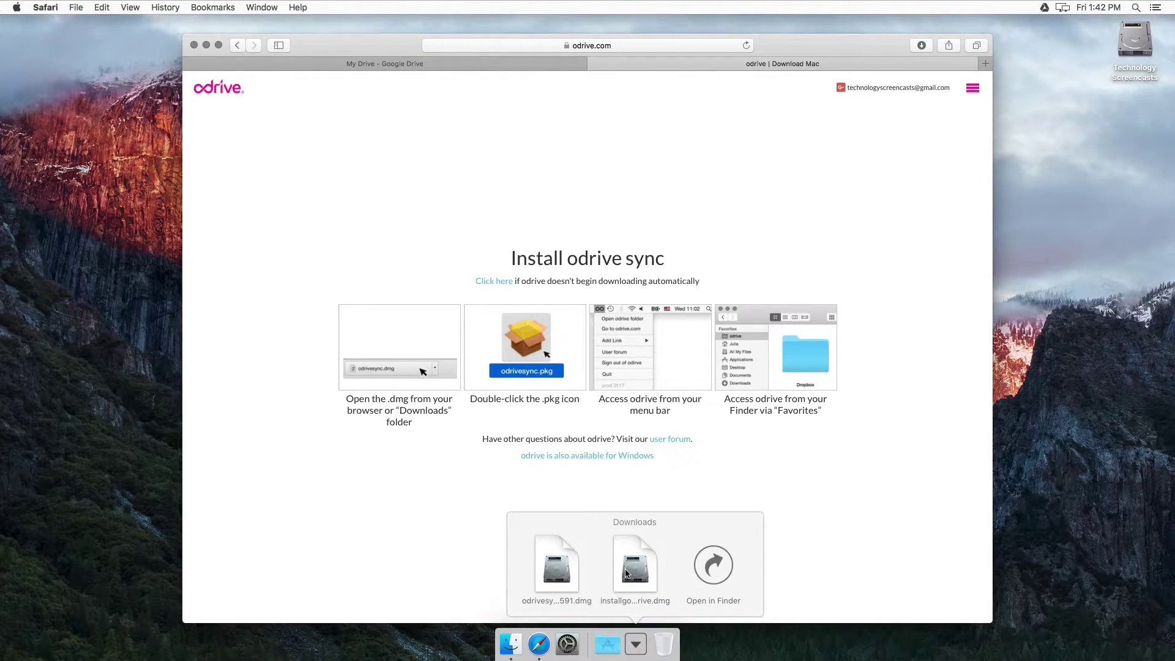
{"action": "left_click", "coordinate": [551, 568]}
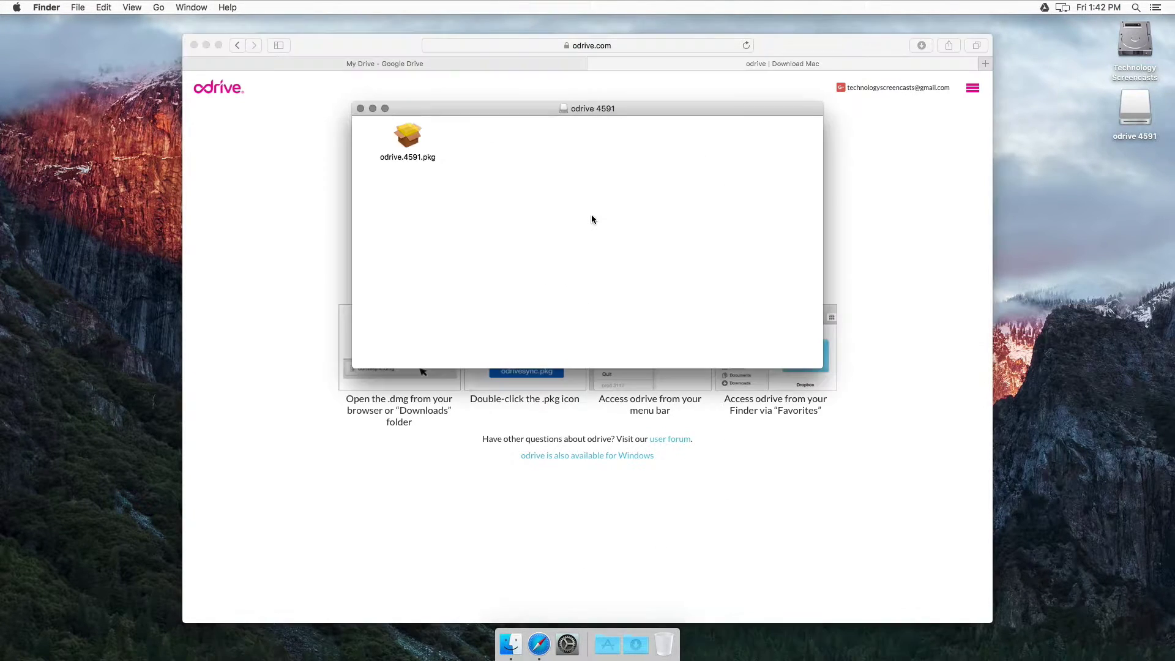
Step: Run odrive.4591.pkg, agree to the license, and start the install
{"action": "double_click", "coordinate": [406, 139]}
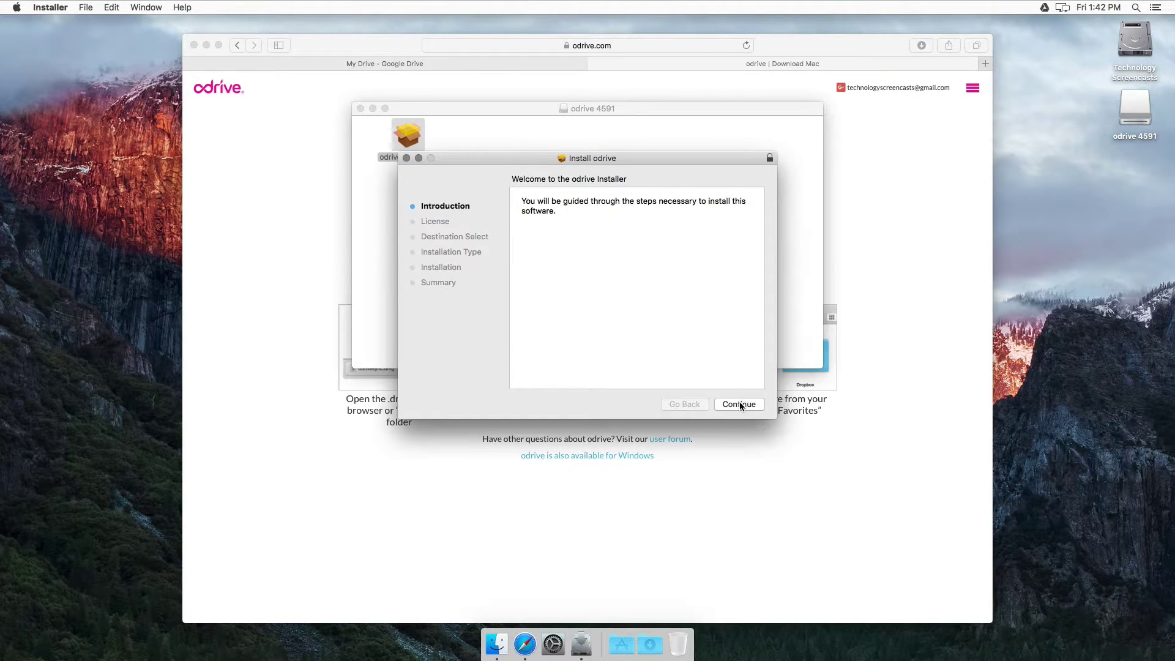
{"action": "left_click", "coordinate": [740, 405]}
{"action": "left_click", "coordinate": [739, 405]}
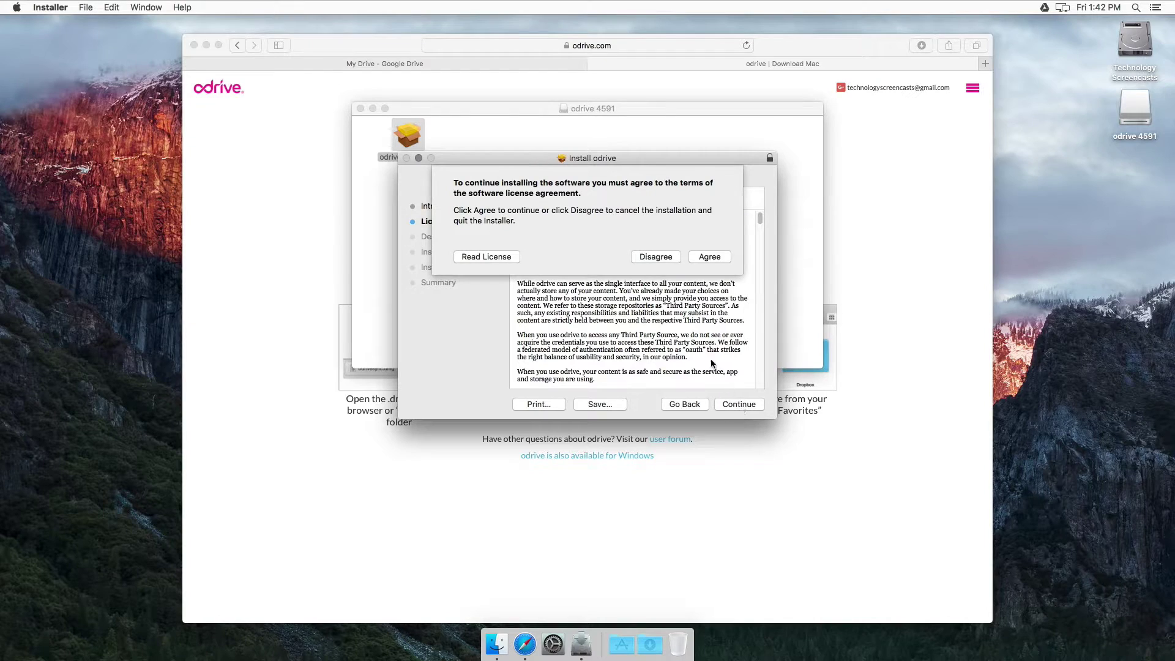
{"action": "left_click", "coordinate": [701, 255]}
{"action": "left_click", "coordinate": [739, 406]}
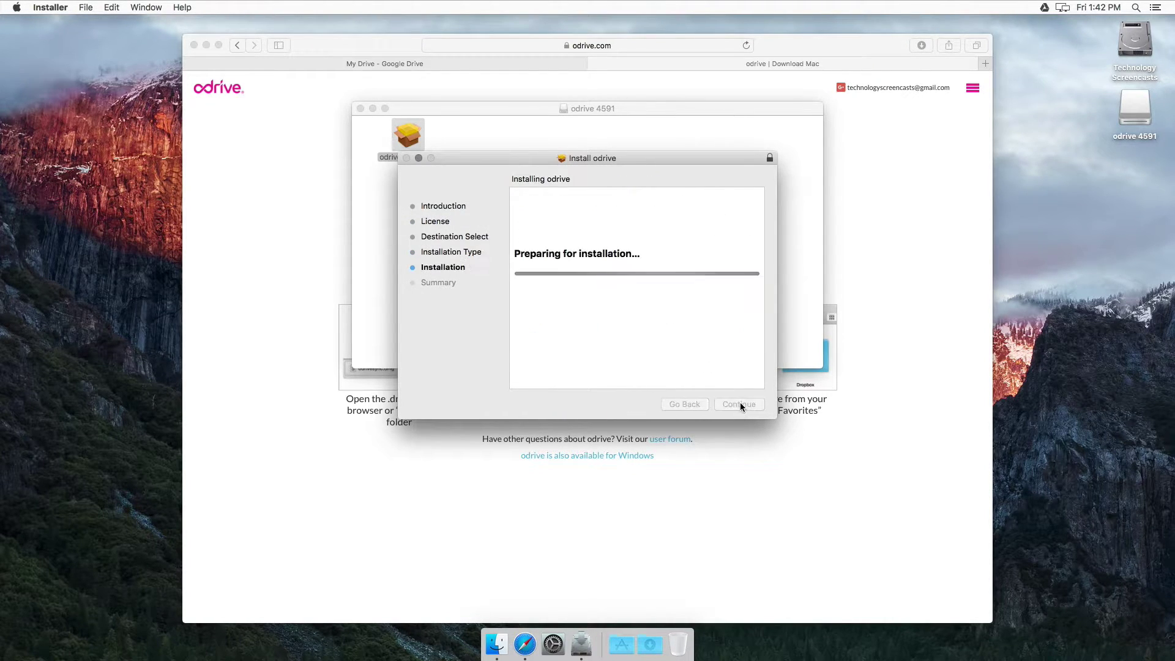
Step: Authorize with the admin password, close the finished installer, and click Get Started
{"action": "type", "text": "••••"}
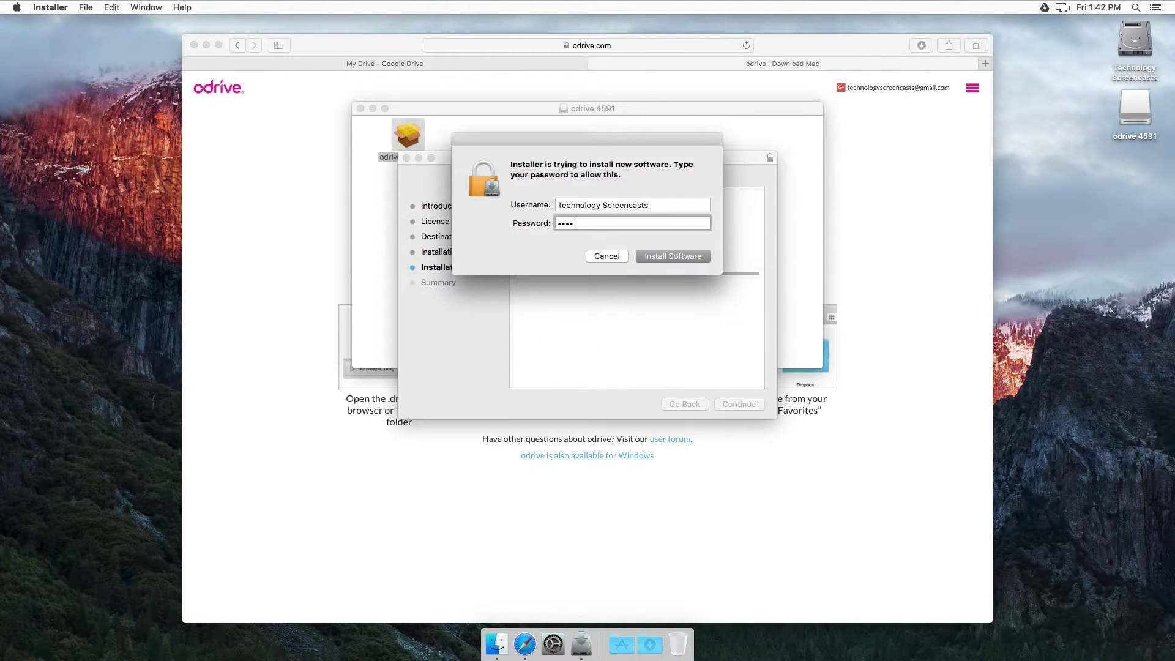
{"action": "key", "text": "BackSpace"}
{"action": "key", "text": "BackSpace"}
{"action": "key", "text": "BackSpace"}
{"action": "key", "text": "BackSpace"}
{"action": "key", "text": "BackSpace"}
{"action": "type", "text": "•••••••••"}
{"action": "key", "text": "Return"}
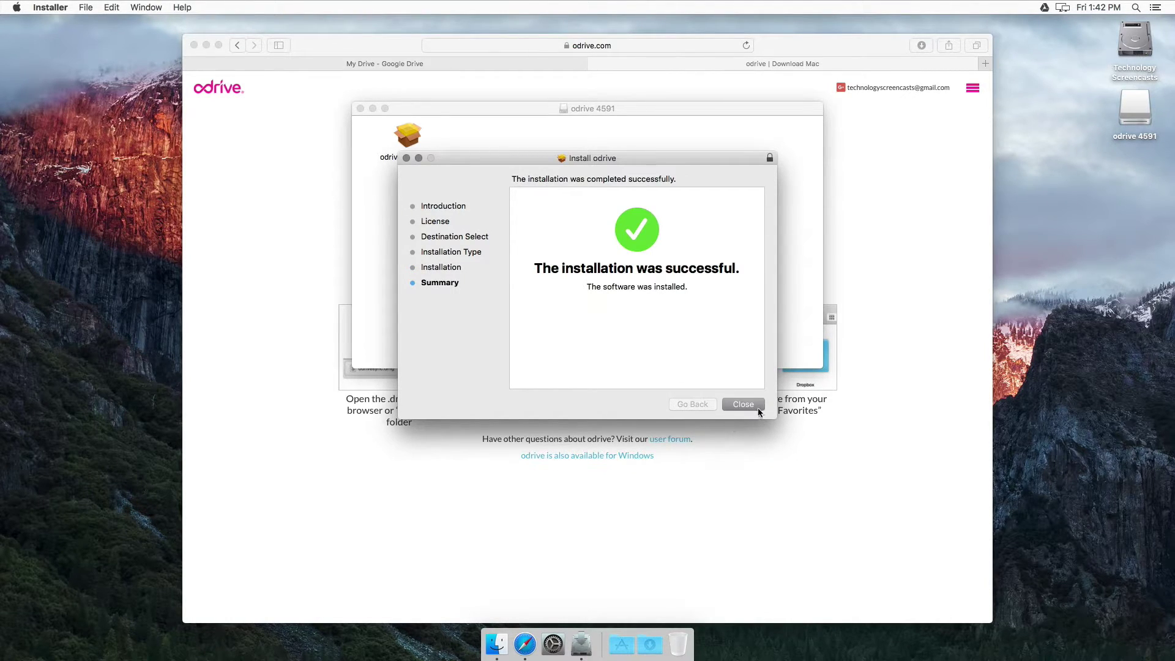
{"action": "left_click", "coordinate": [753, 405]}
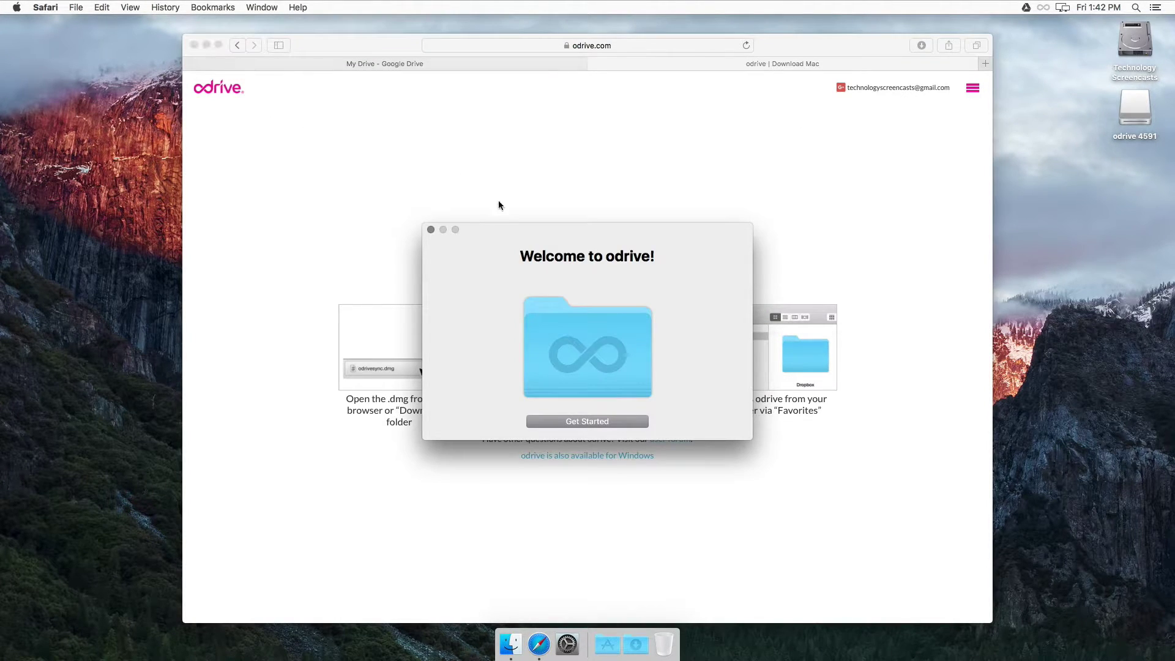
{"action": "left_click", "coordinate": [597, 422]}
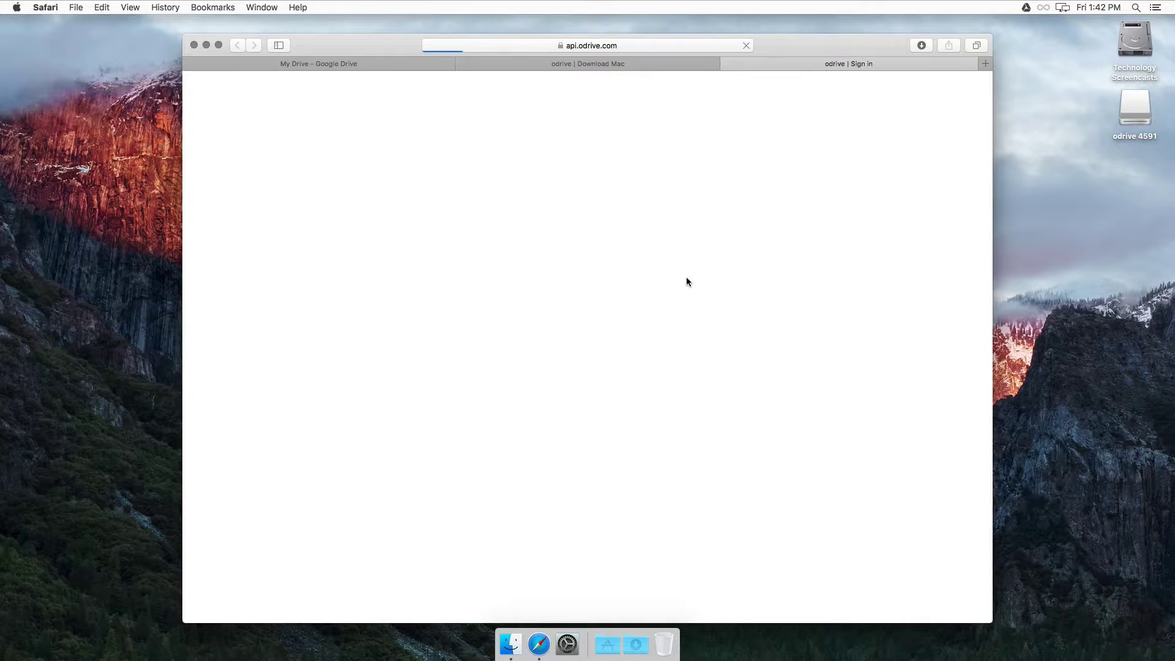
Step: Sign in with Google, allow access, click through the intro slides, and open the odrive folder
{"action": "left_click", "coordinate": [577, 147]}
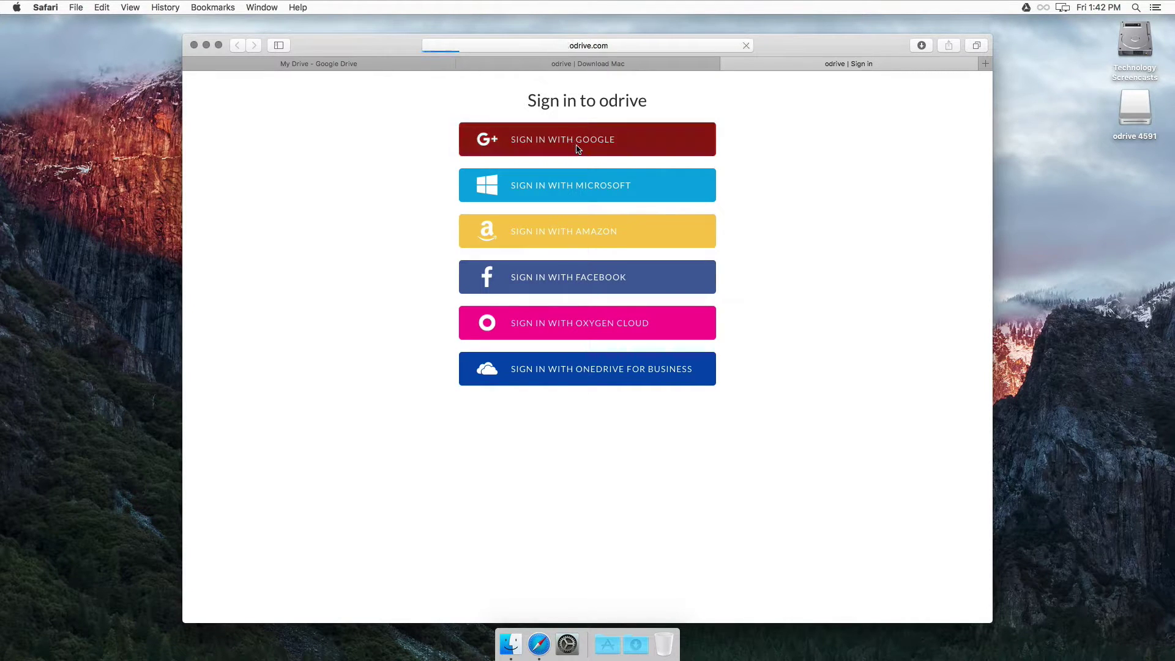
{"action": "left_click", "coordinate": [698, 281]}
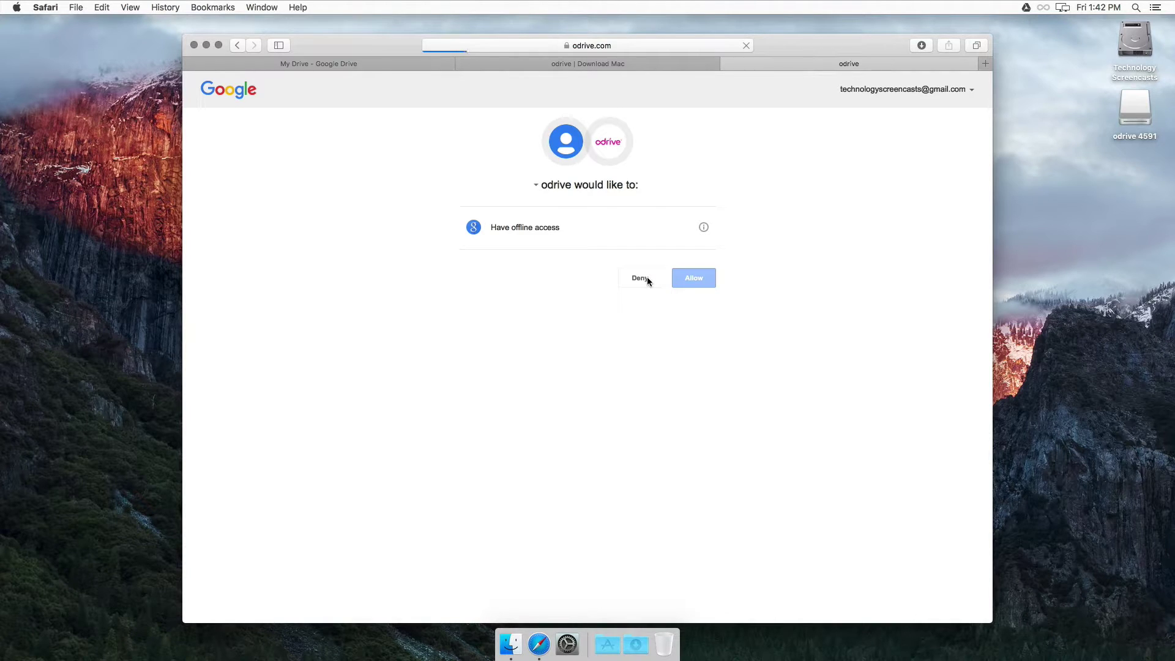
{"action": "left_click", "coordinate": [603, 489]}
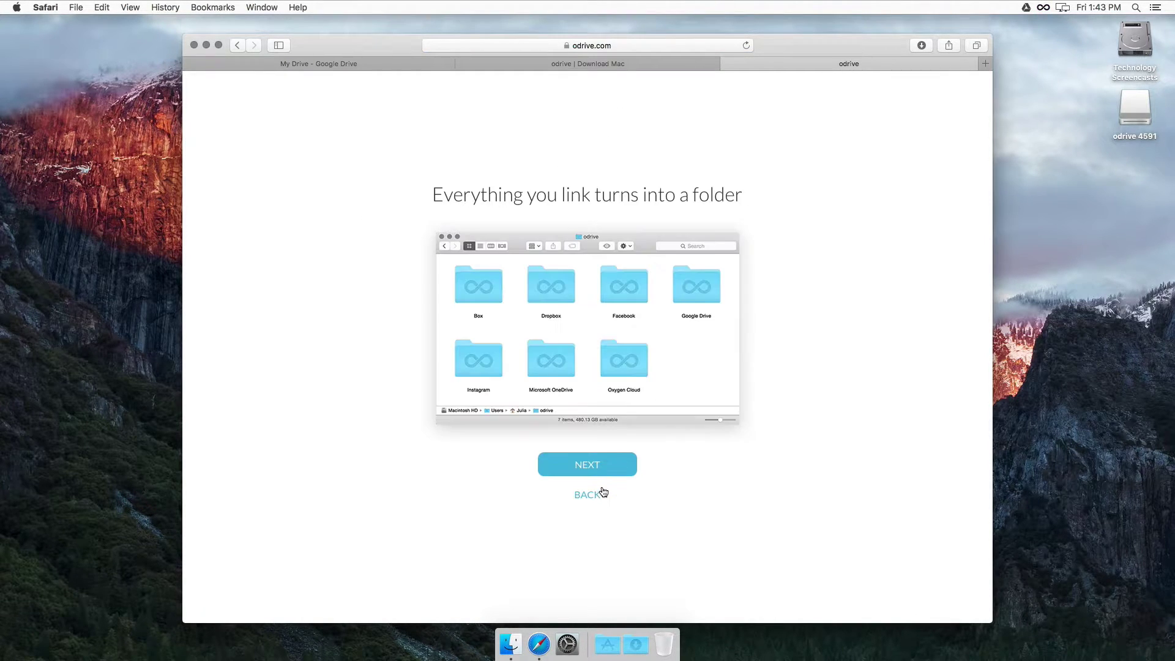
{"action": "left_click", "coordinate": [603, 489]}
{"action": "left_click", "coordinate": [603, 489]}
{"action": "left_click", "coordinate": [611, 465]}
{"action": "left_click", "coordinate": [613, 461]}
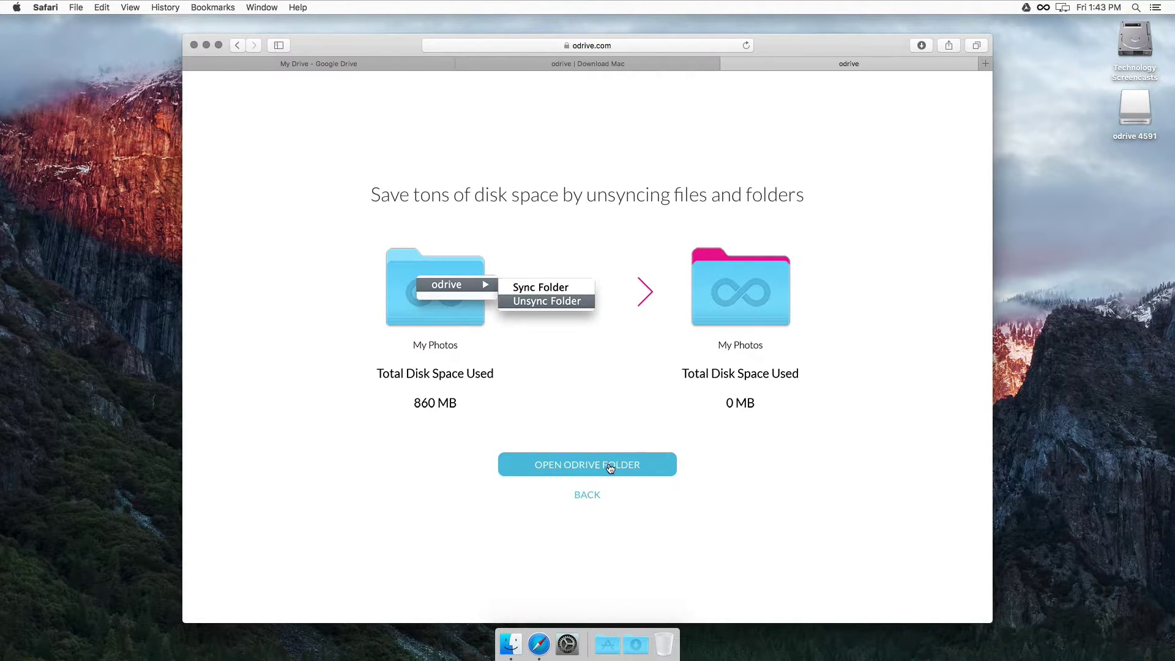
{"action": "left_click", "coordinate": [609, 466]}
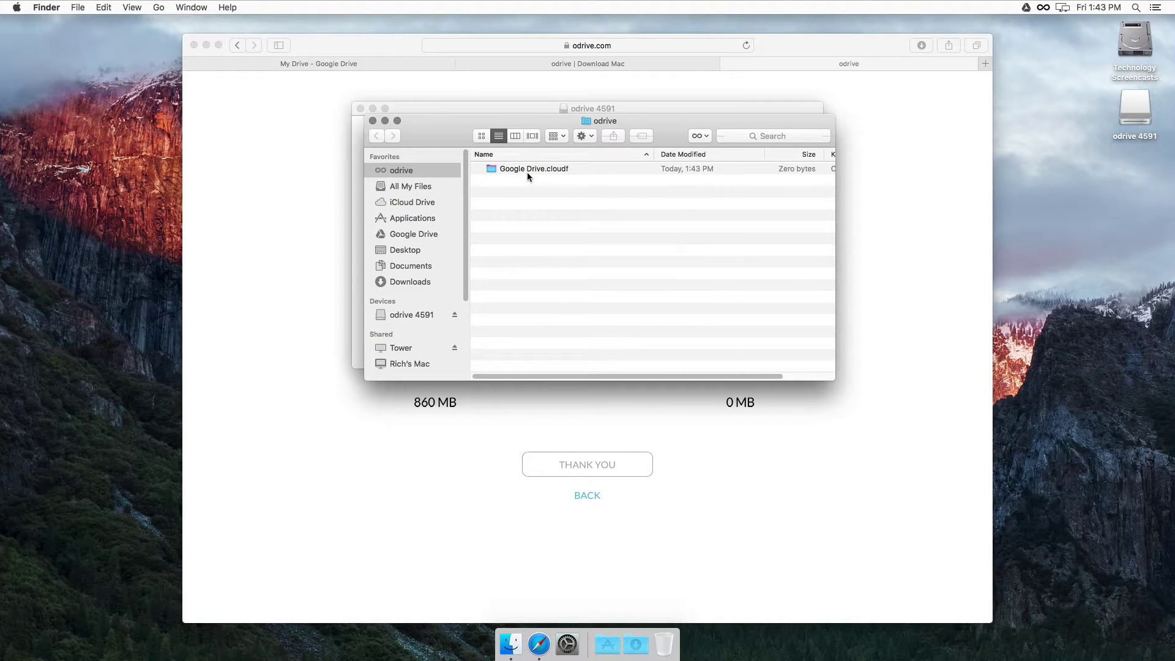
Step: Sync the Google Drive.cloudf placeholder including all subfolders
{"action": "left_click", "coordinate": [526, 171]}
{"action": "right_click", "coordinate": [519, 171]}
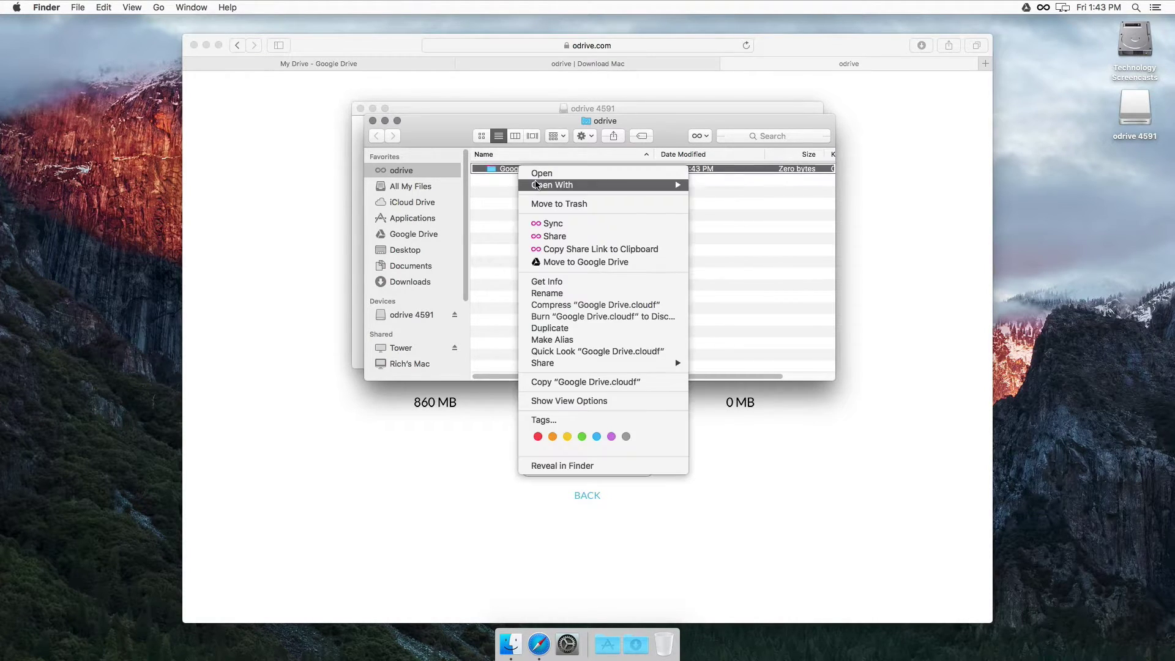
{"action": "left_click", "coordinate": [558, 226]}
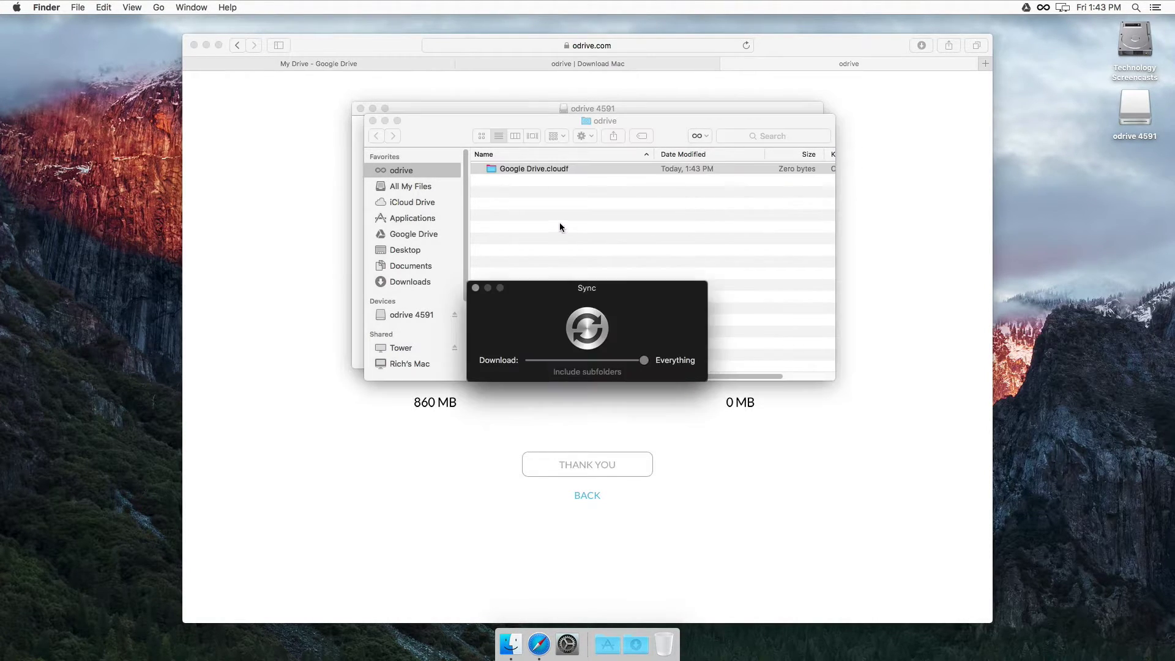
{"action": "left_click", "coordinate": [596, 374]}
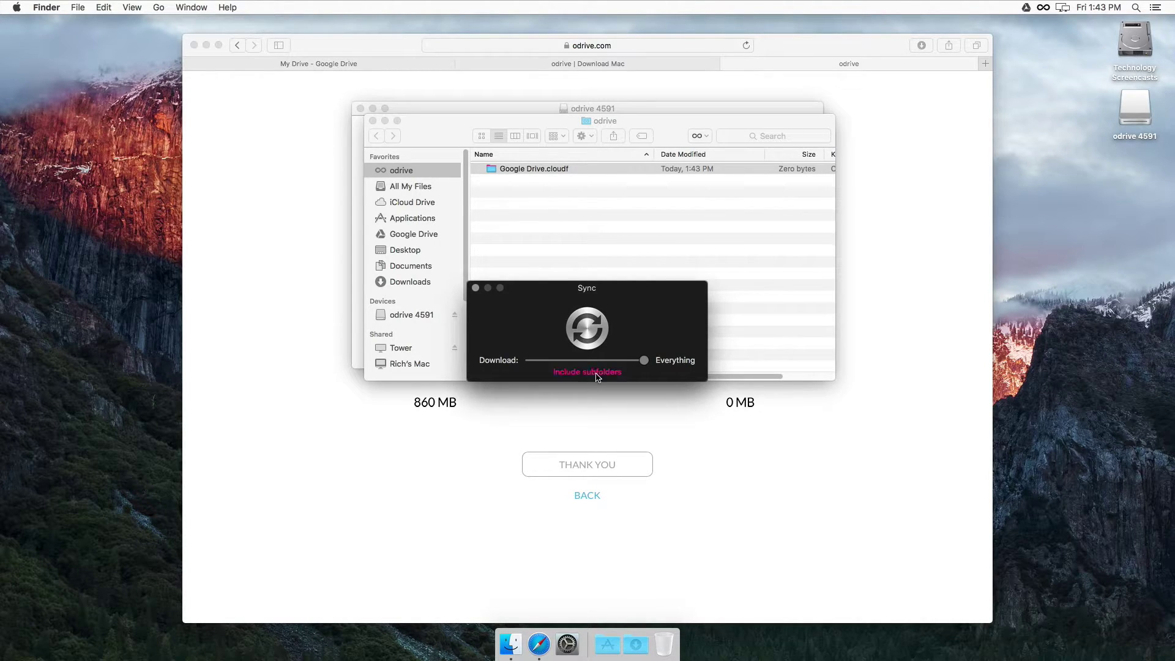
{"action": "left_click", "coordinate": [587, 329]}
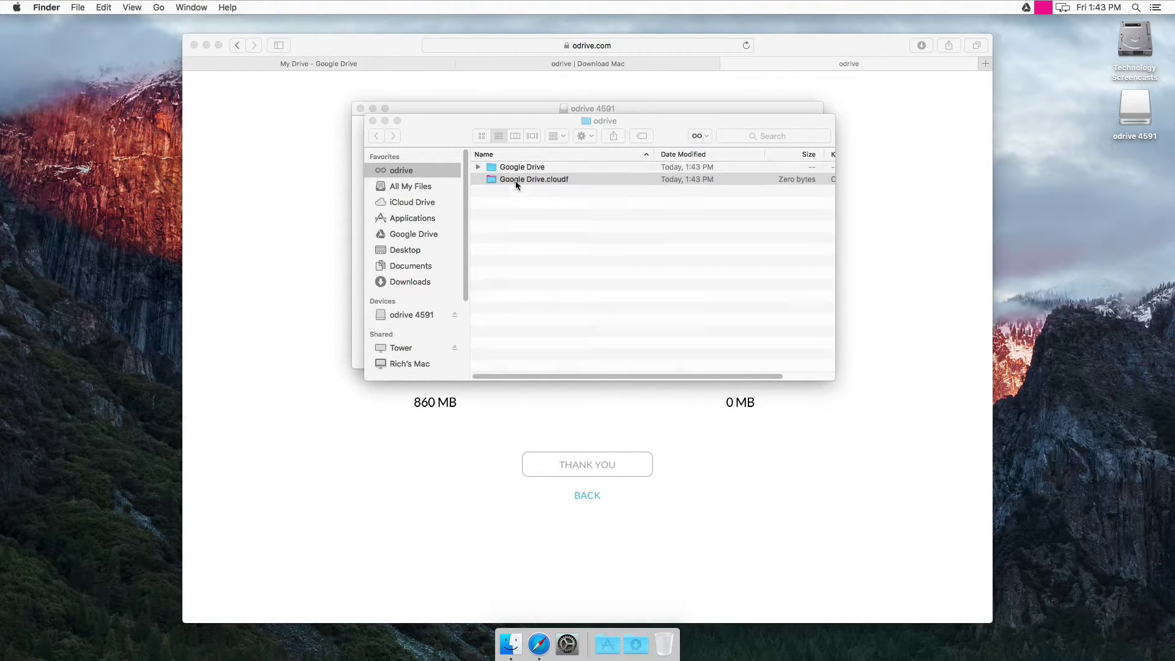
Step: Expand and collapse the synced Google Drive folder, then eject the odrive 4591 disk
{"action": "left_click", "coordinate": [477, 168]}
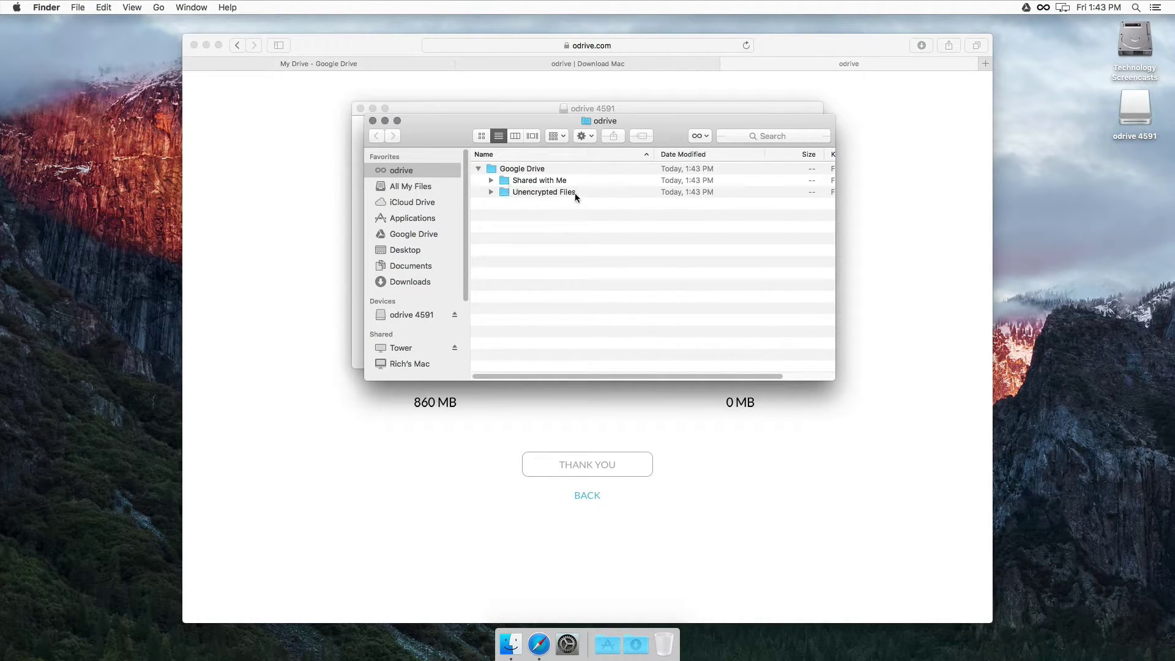
{"action": "left_click", "coordinate": [477, 168]}
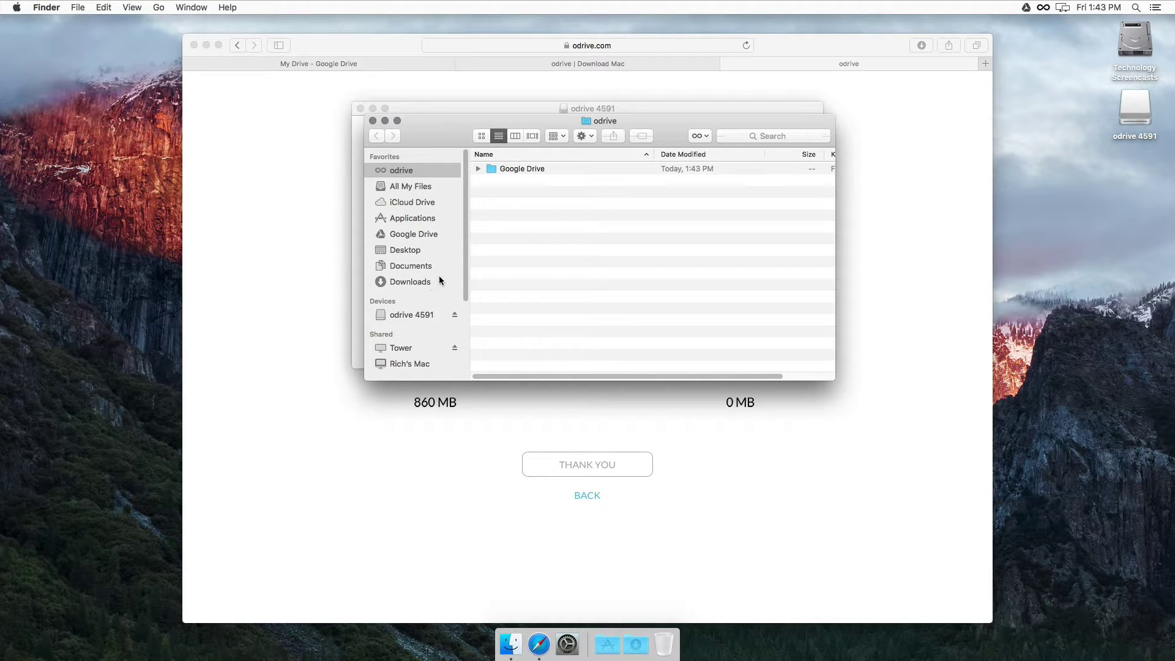
{"action": "left_click", "coordinate": [453, 314]}
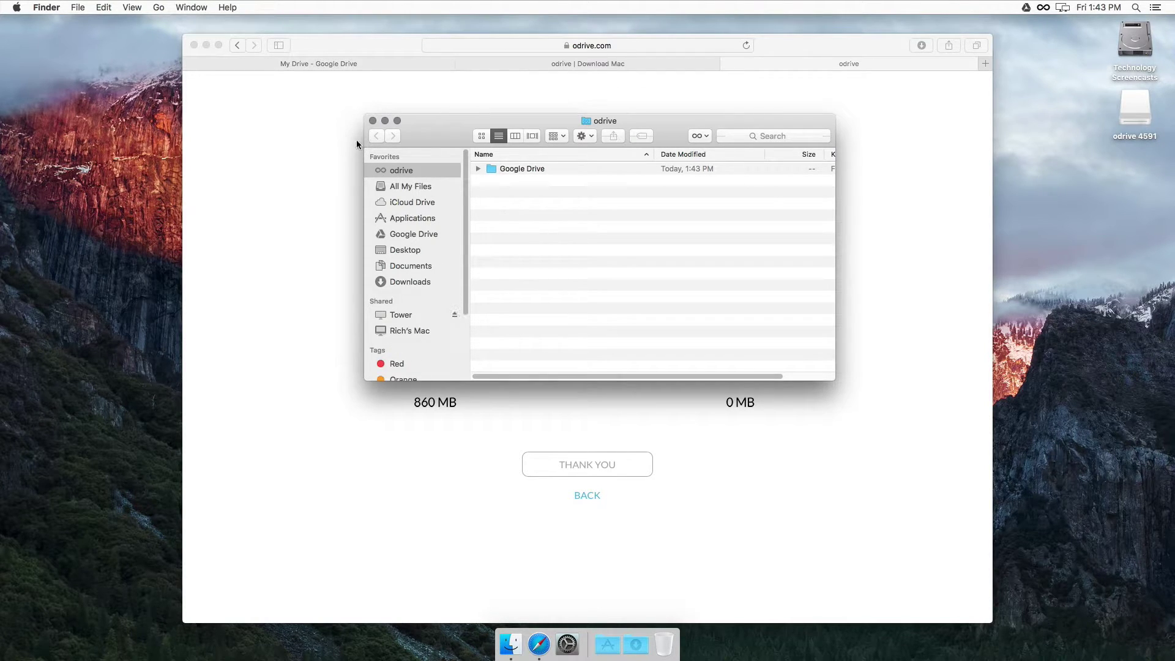
Step: Go to boxcryptor.com in Safari and open its Sign In page
{"action": "left_click", "coordinate": [373, 120]}
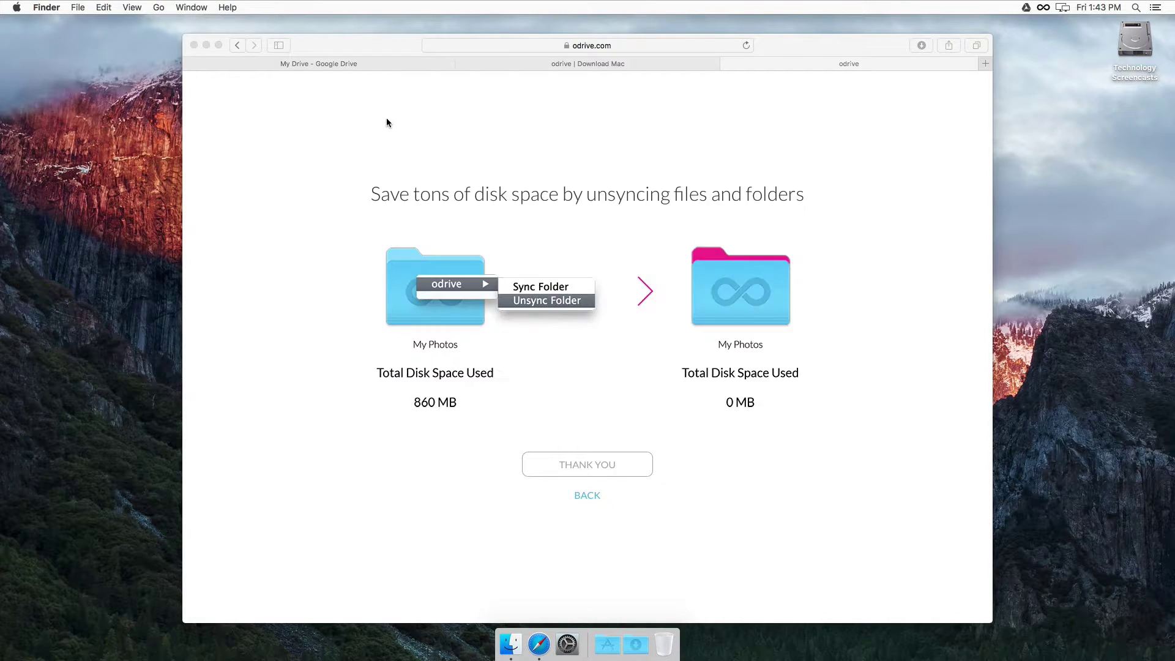
{"action": "left_click", "coordinate": [534, 45]}
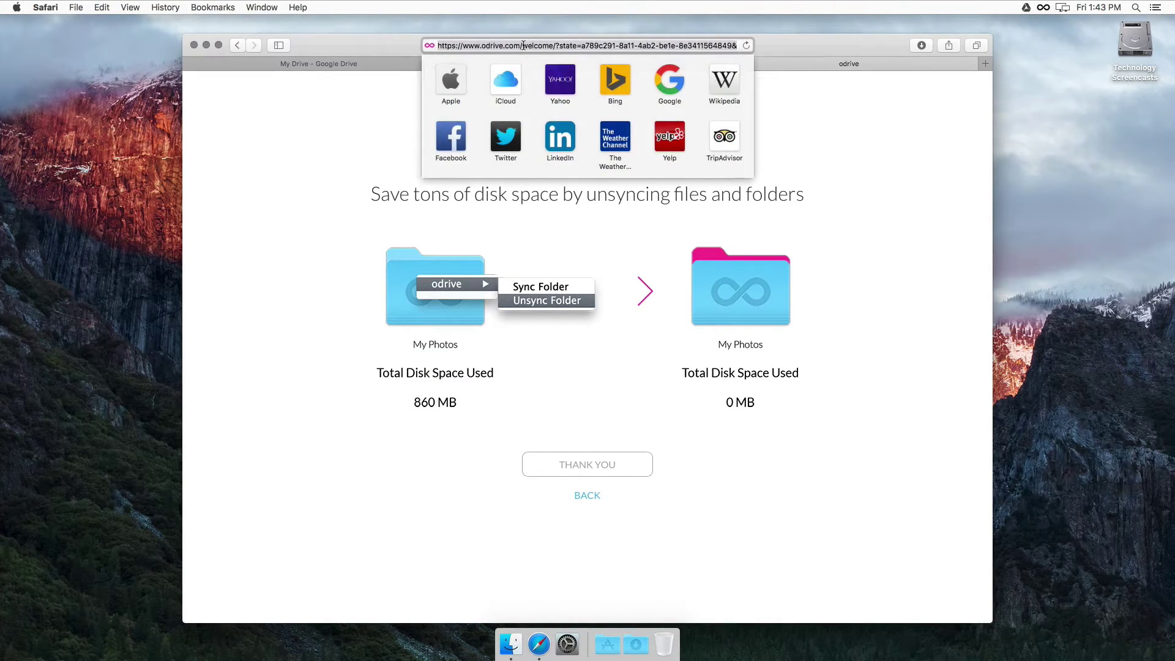
{"action": "type", "text": "boxcr"}
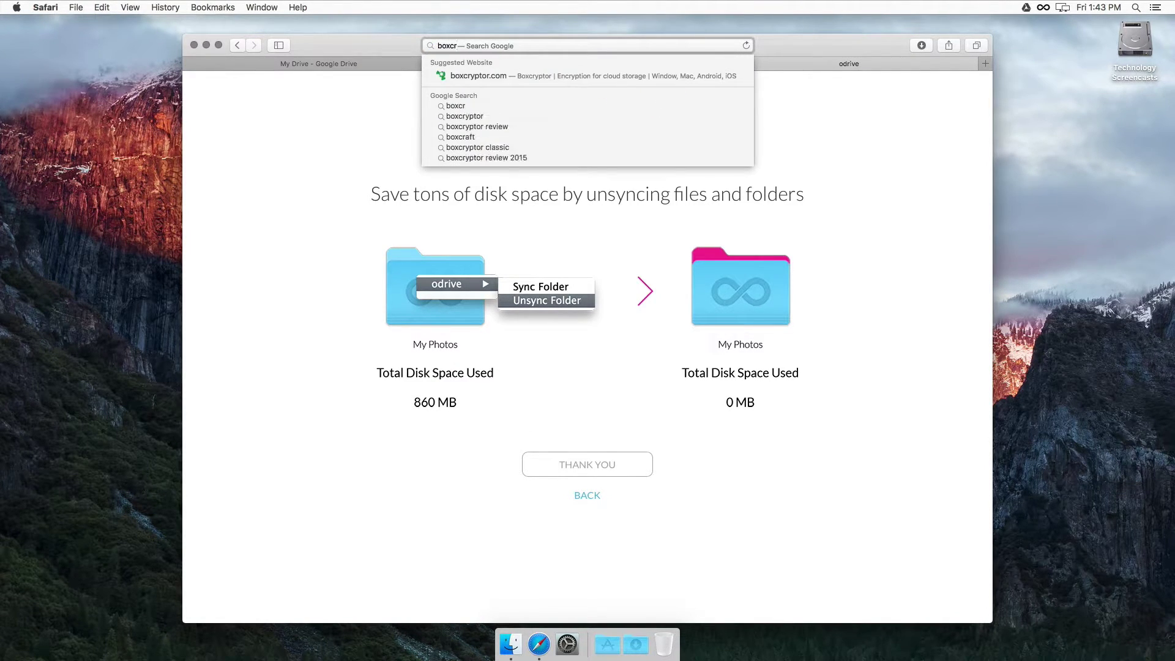
{"action": "key", "text": "Down"}
{"action": "key", "text": "Return"}
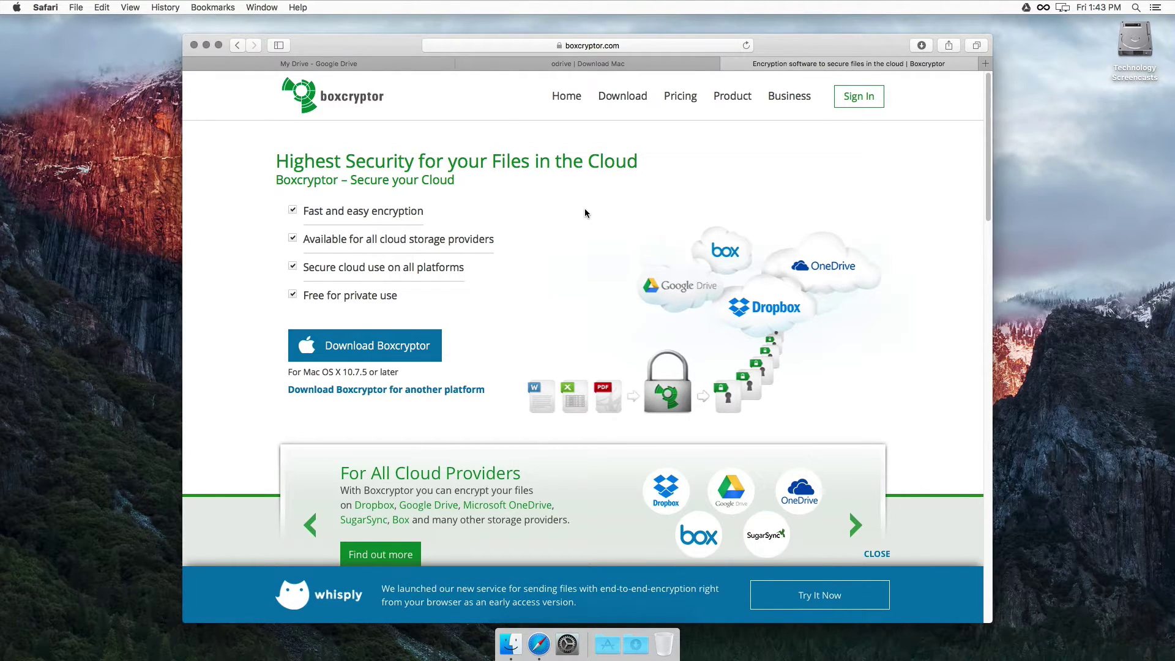
{"action": "left_click", "coordinate": [857, 100]}
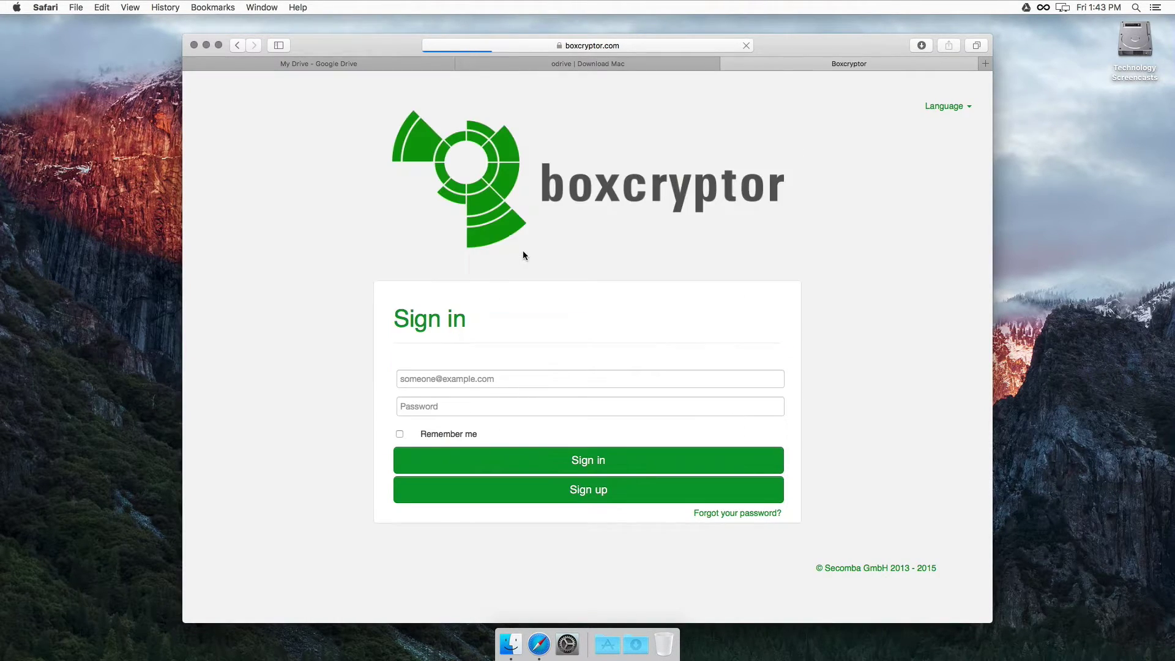
Step: Sign in with the account e-mail and password, Remember me ticked, without saving the password
{"action": "left_click", "coordinate": [476, 371]}
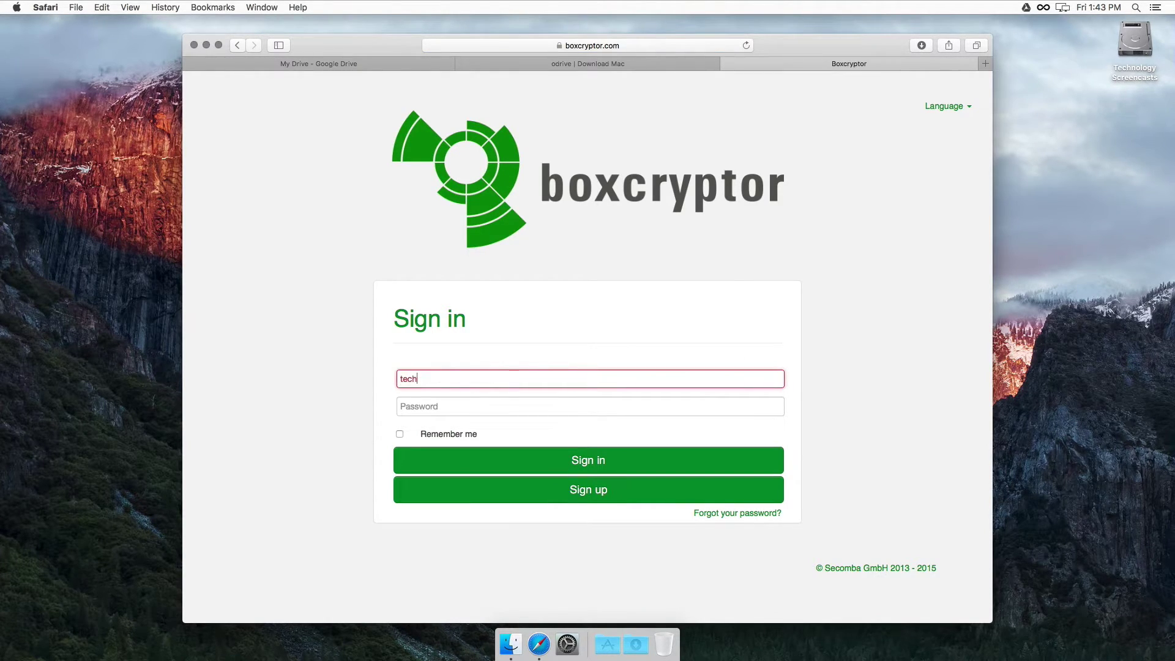
{"action": "key", "text": "Tab"}
{"action": "type", "text": "••••••••••"}
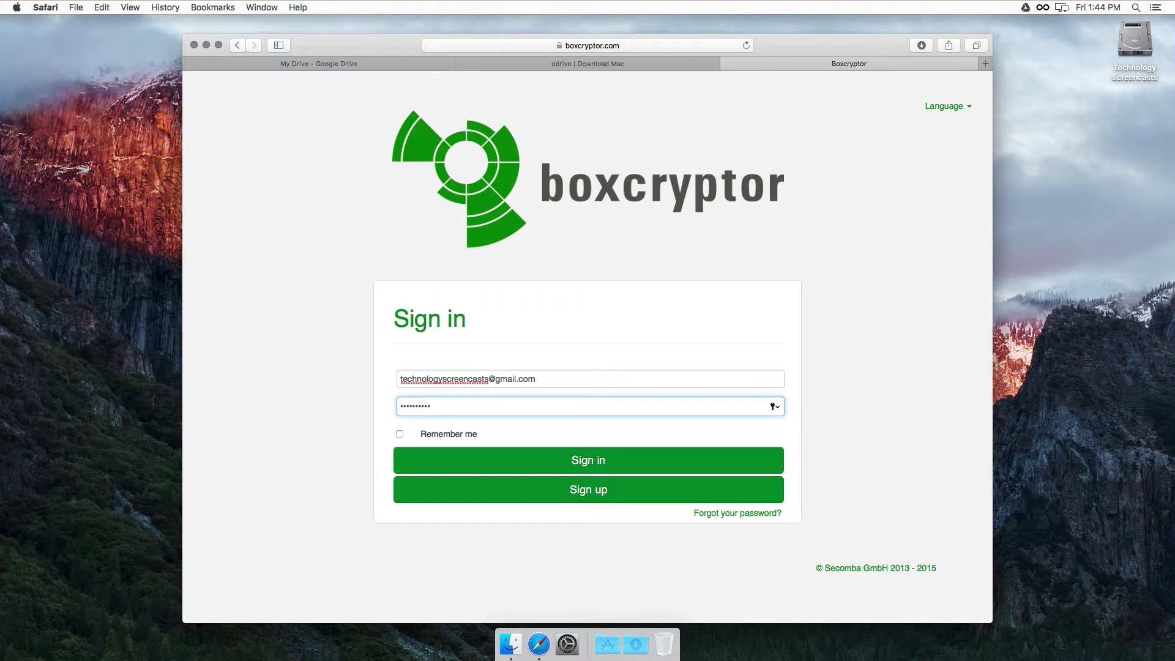
{"action": "left_click", "coordinate": [402, 435]}
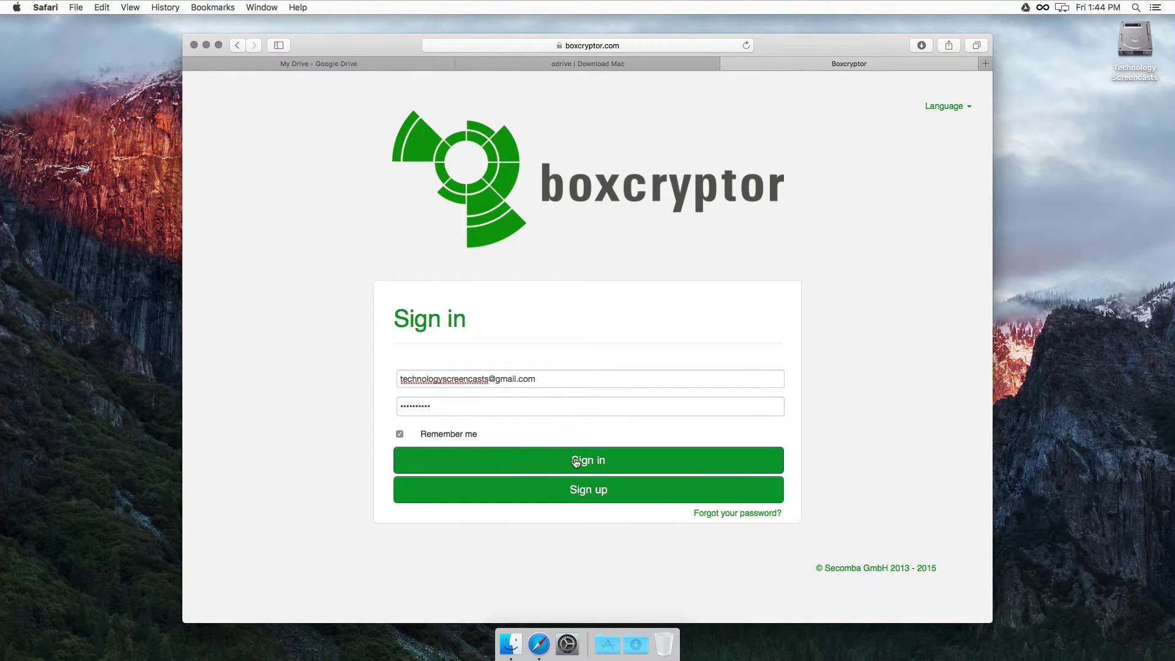
{"action": "left_click", "coordinate": [577, 461]}
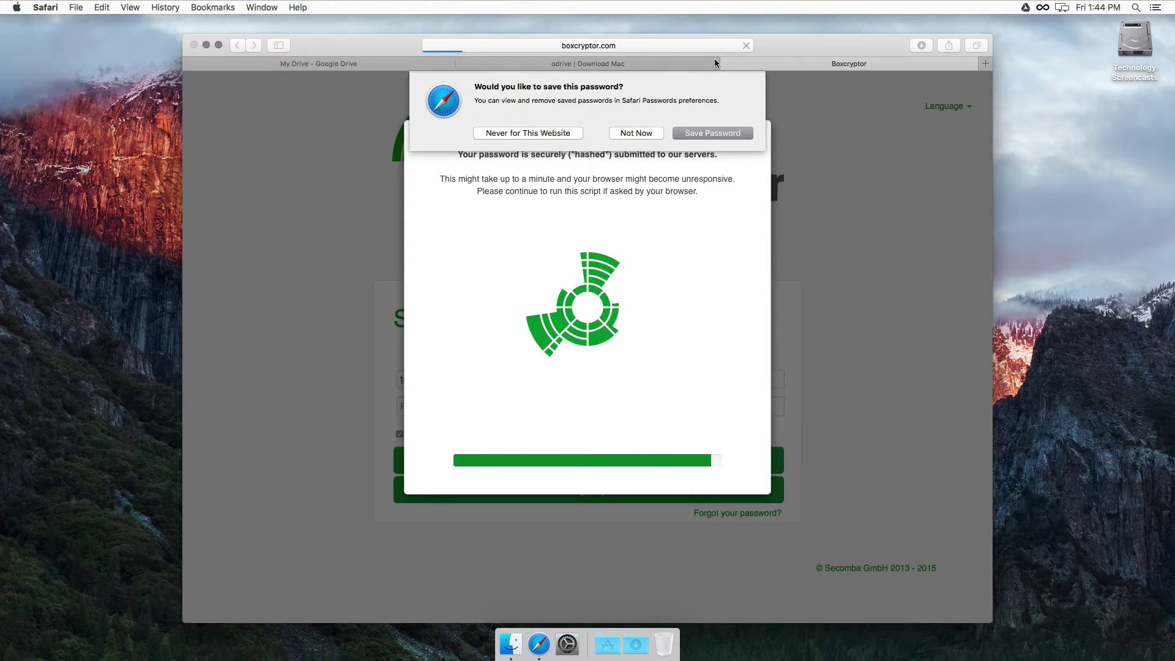
{"action": "left_click", "coordinate": [634, 131]}
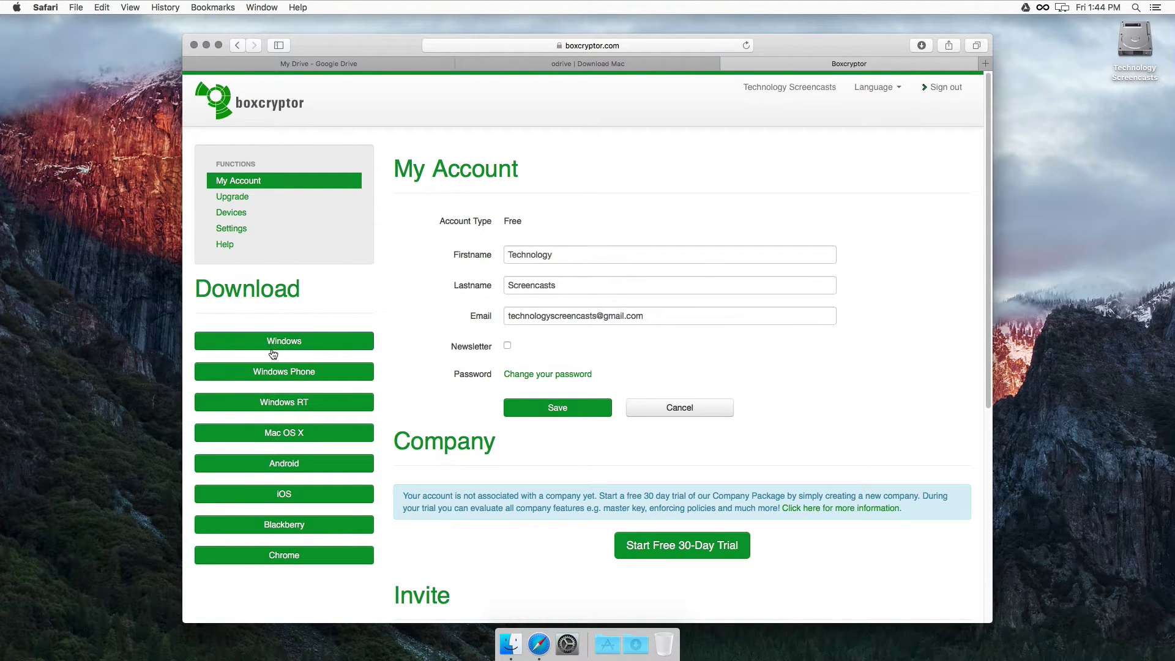
Step: Download the Mac OS X installer and copy Boxcryptor from the .dmg into Applications
{"action": "left_click", "coordinate": [283, 436]}
{"action": "left_click", "coordinate": [644, 650]}
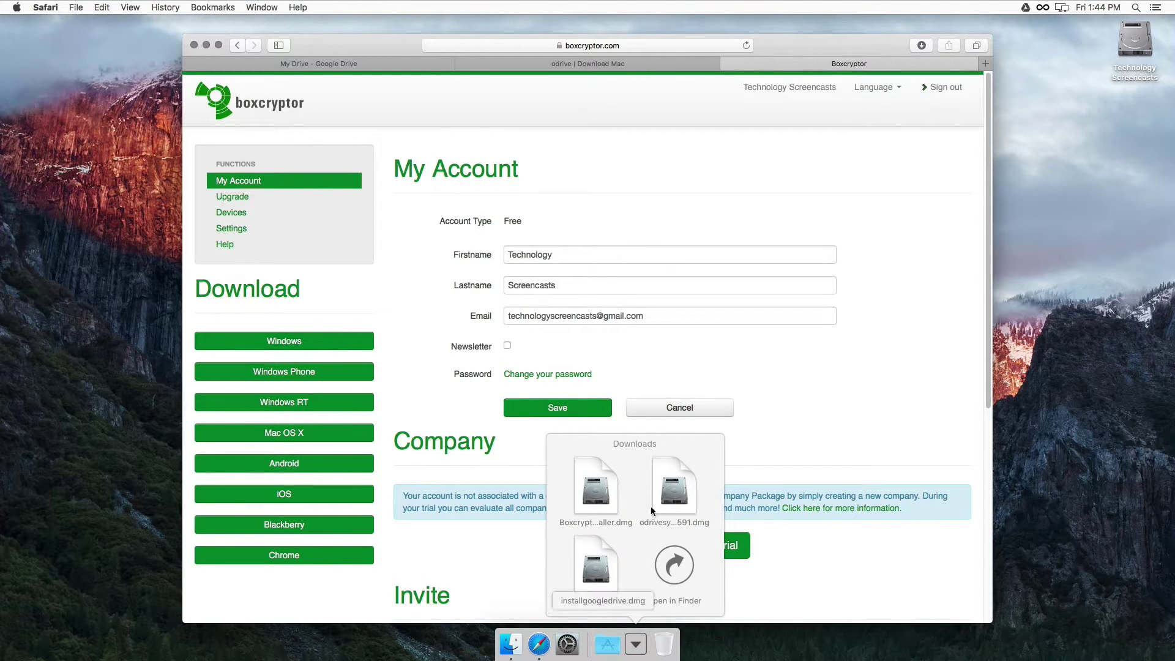
{"action": "left_click", "coordinate": [595, 489]}
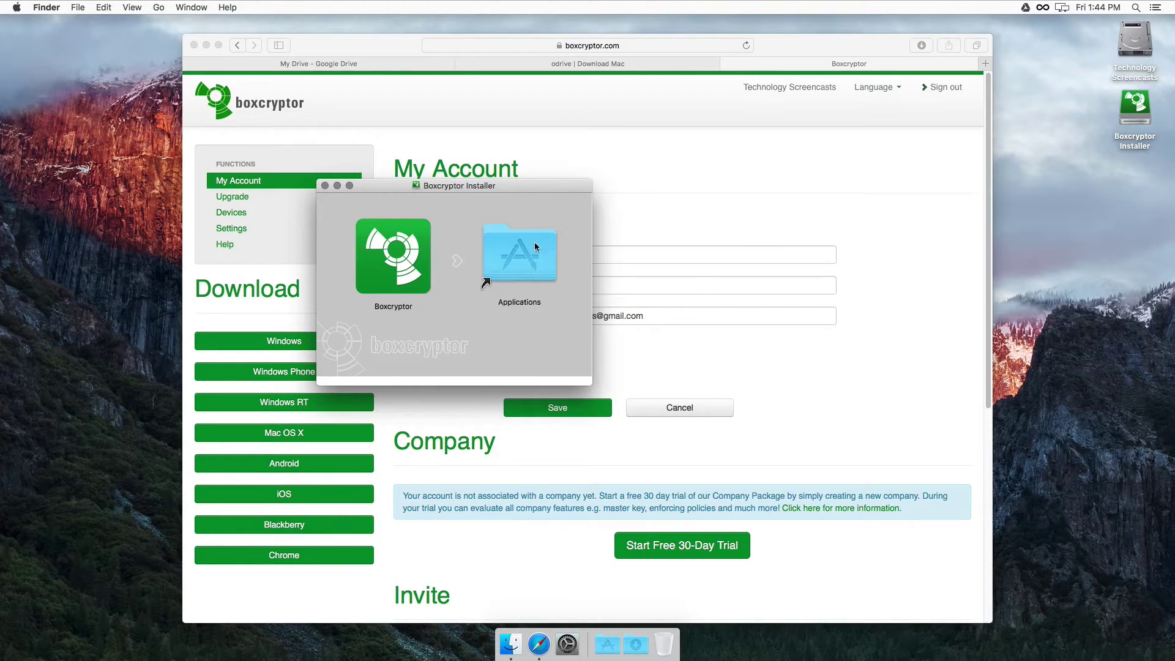
{"action": "left_click_drag", "start_coordinate": [416, 262], "coordinate": [519, 260]}
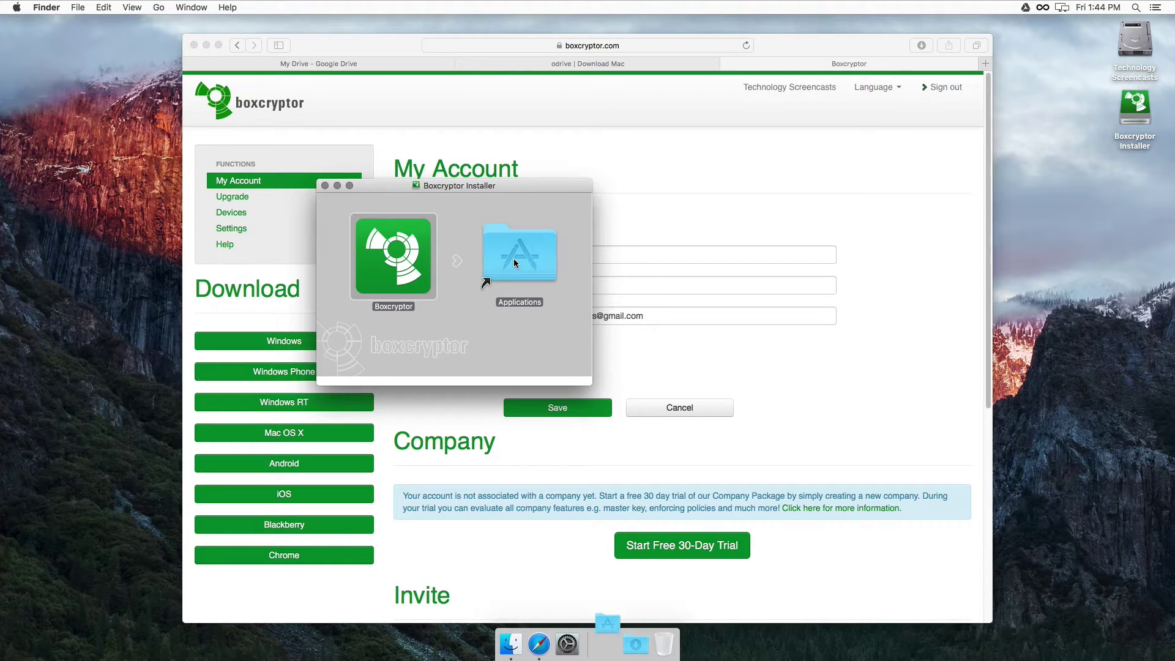
{"action": "left_click", "coordinate": [324, 186]}
Step: Launch Boxcryptor from Applications, confirm opening it, and begin entering the account e-mail
{"action": "left_click", "coordinate": [608, 641]}
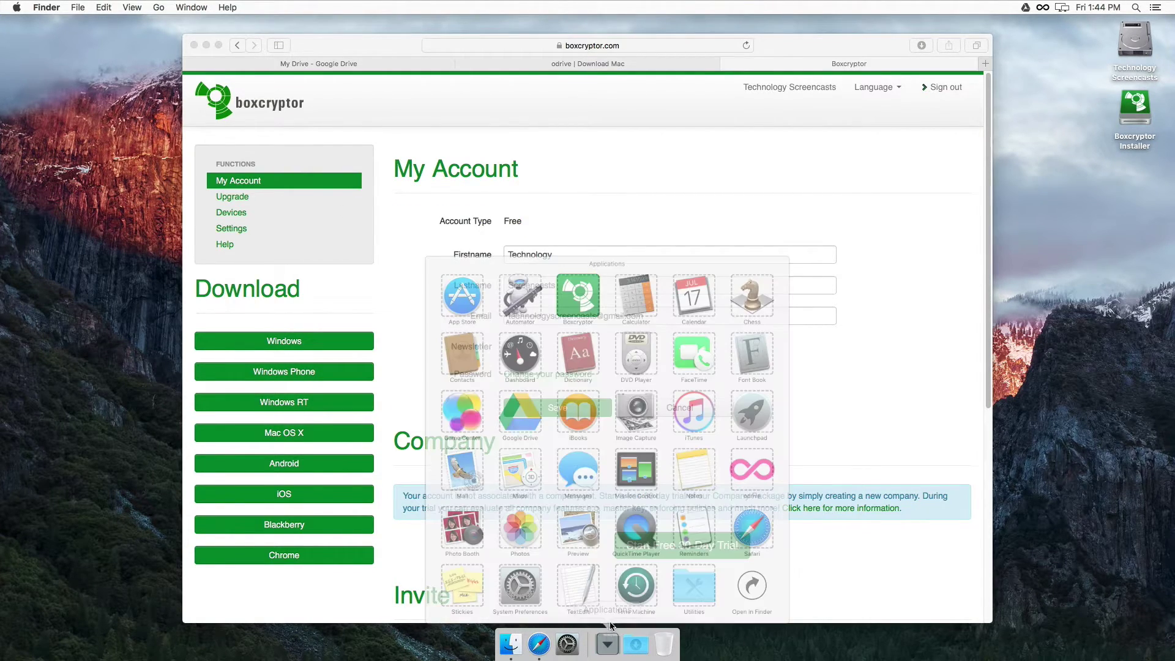
{"action": "left_click", "coordinate": [561, 186]}
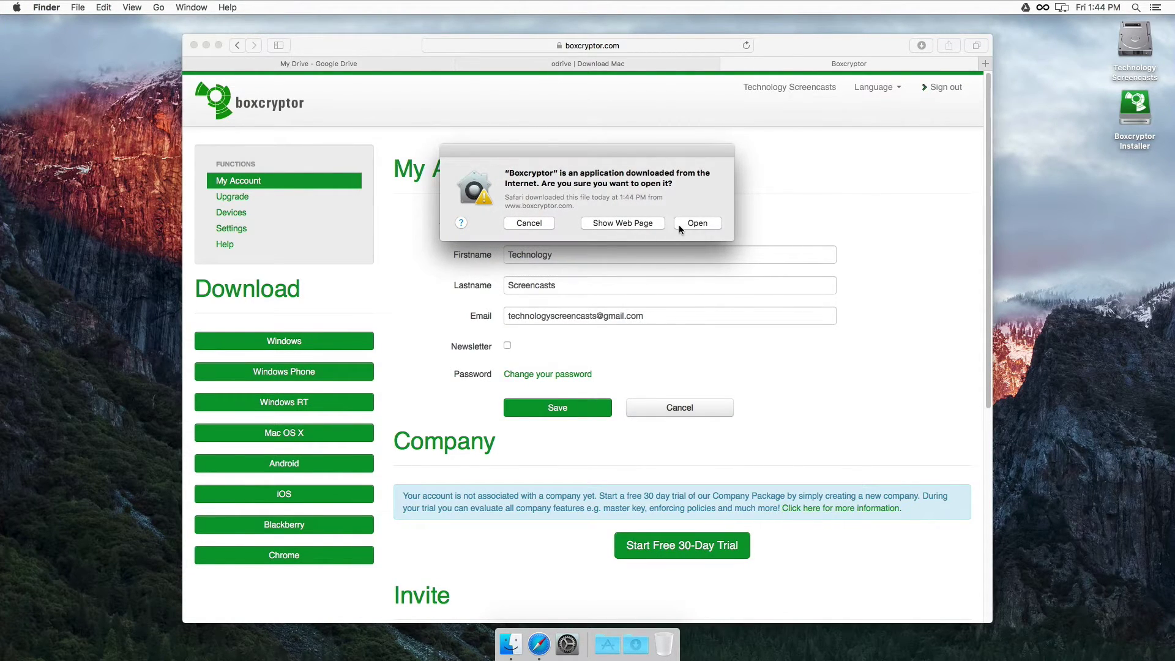
{"action": "left_click", "coordinate": [680, 226]}
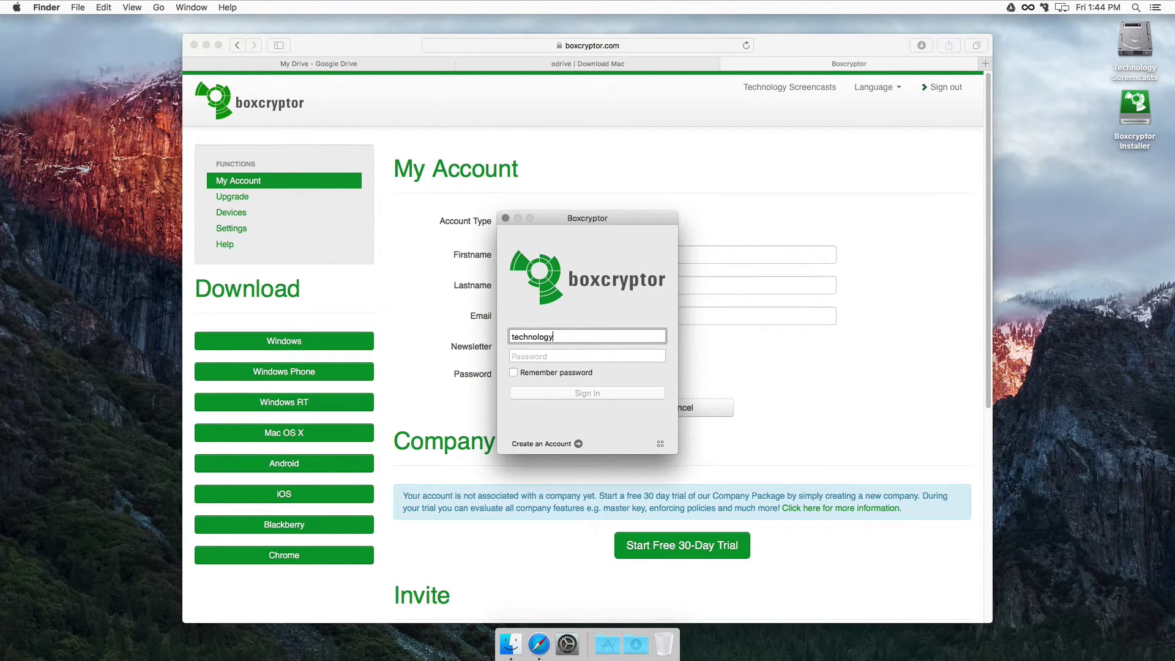
Step: Correct the account e-mail, enter the password, tick Remember password and sign in
{"action": "key", "text": "Tab"}
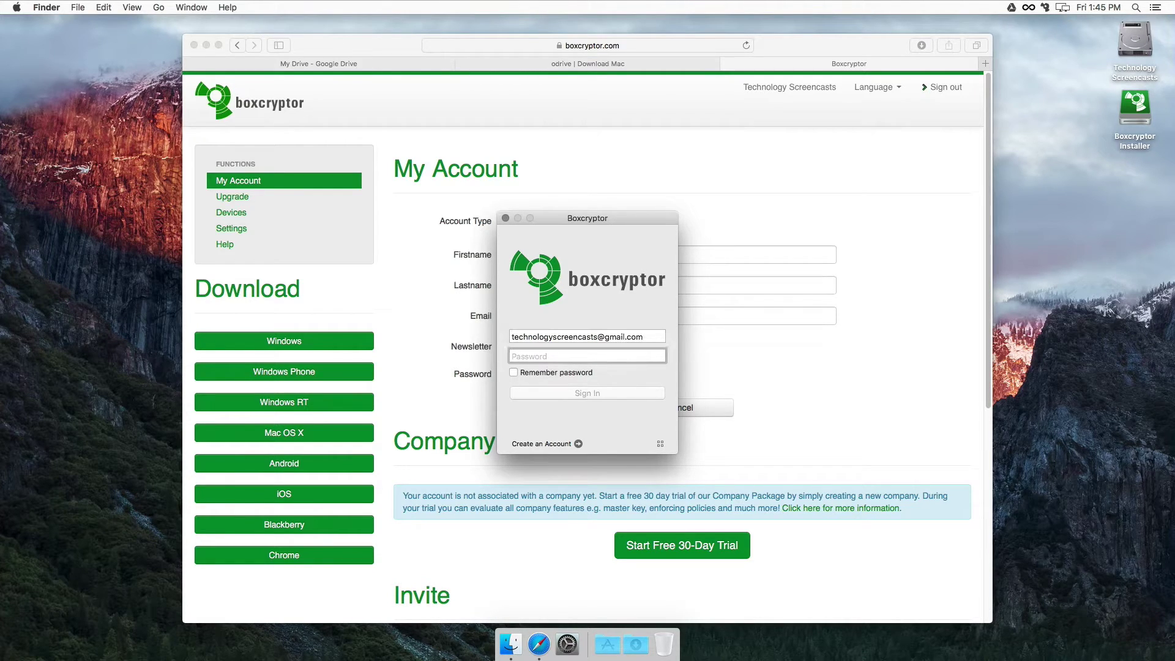
{"action": "type", "text": "••••••••••"}
{"action": "left_click", "coordinate": [524, 374]}
{"action": "left_click", "coordinate": [613, 394]}
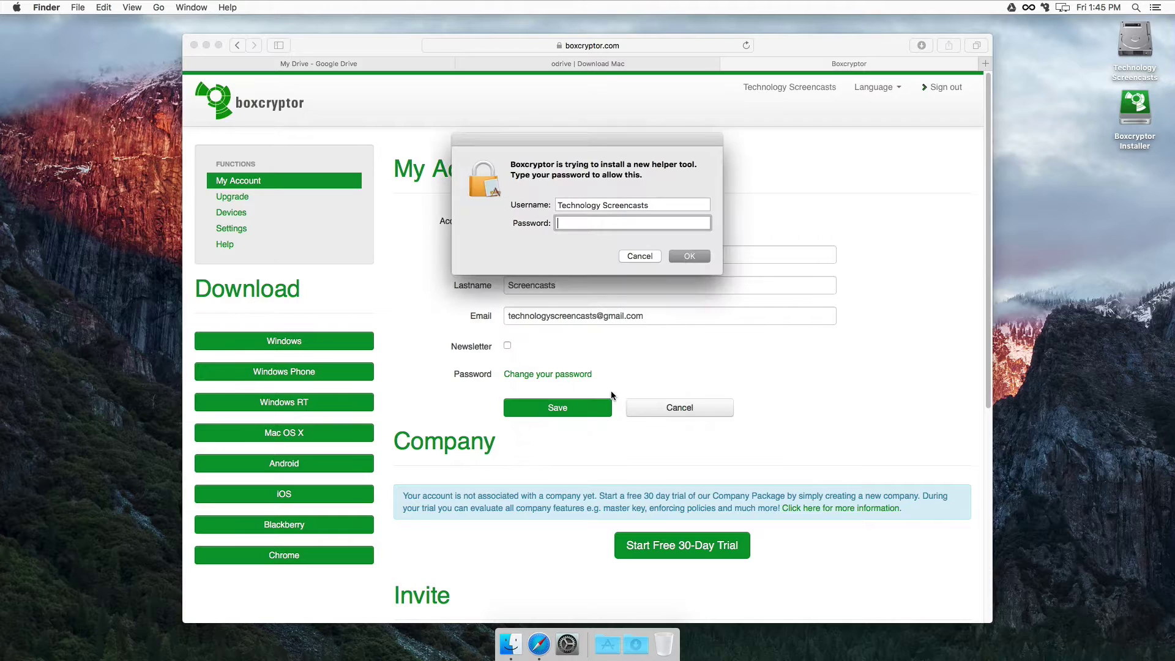
Step: Authorize the helper tool with the admin password, finish the welcome tour, and minimize Safari
{"action": "type", "text": "••••••••••"}
{"action": "key", "text": "Return"}
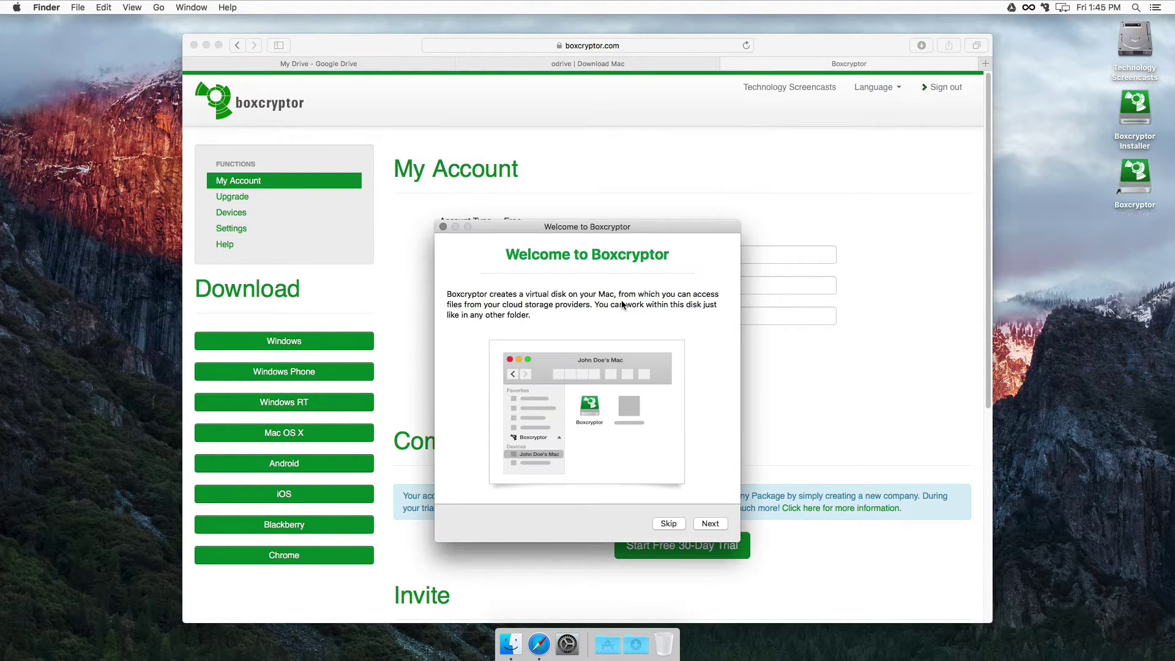
{"action": "left_click", "coordinate": [701, 525]}
{"action": "left_click", "coordinate": [702, 525]}
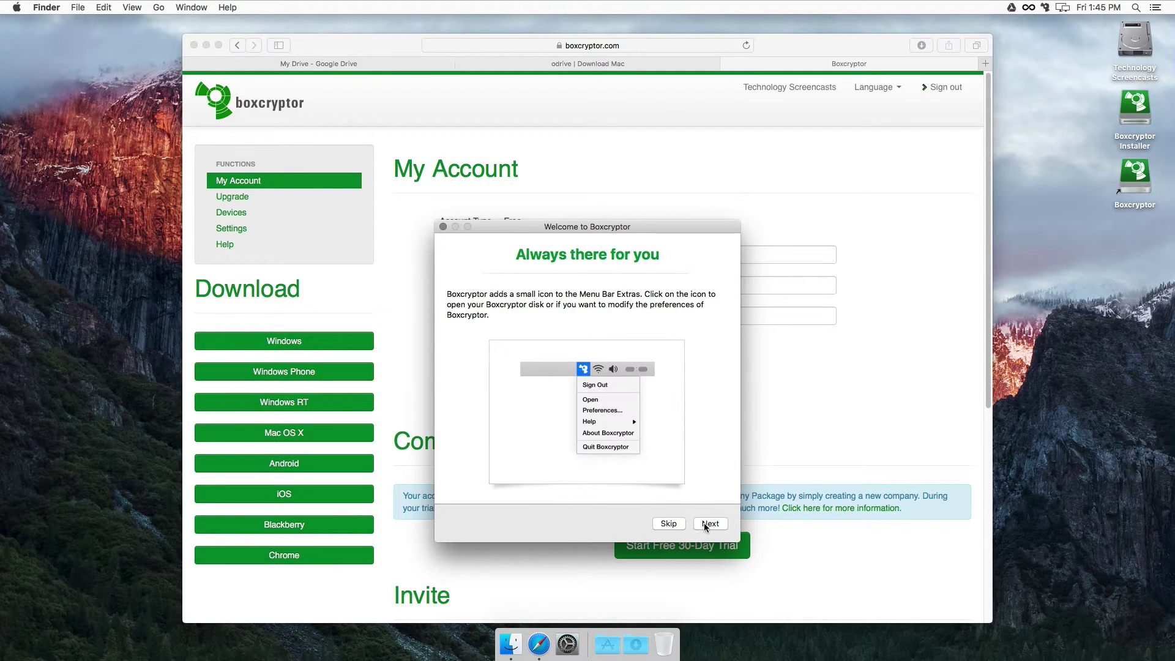
{"action": "left_click", "coordinate": [704, 525]}
{"action": "left_click", "coordinate": [704, 523]}
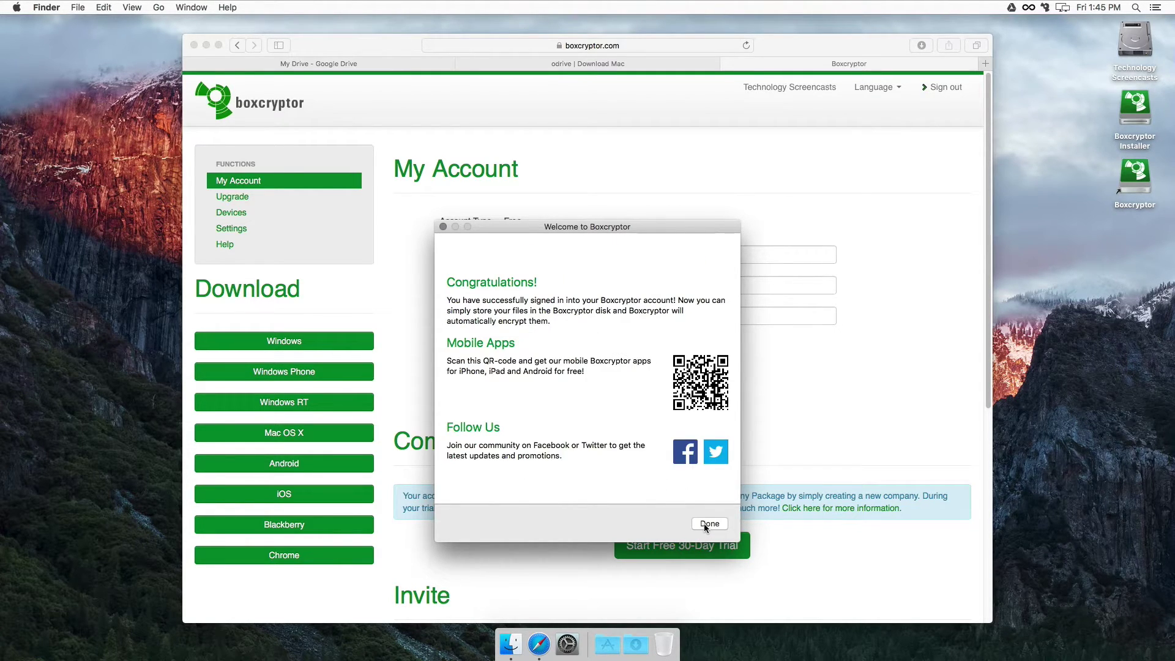
{"action": "left_click", "coordinate": [704, 524]}
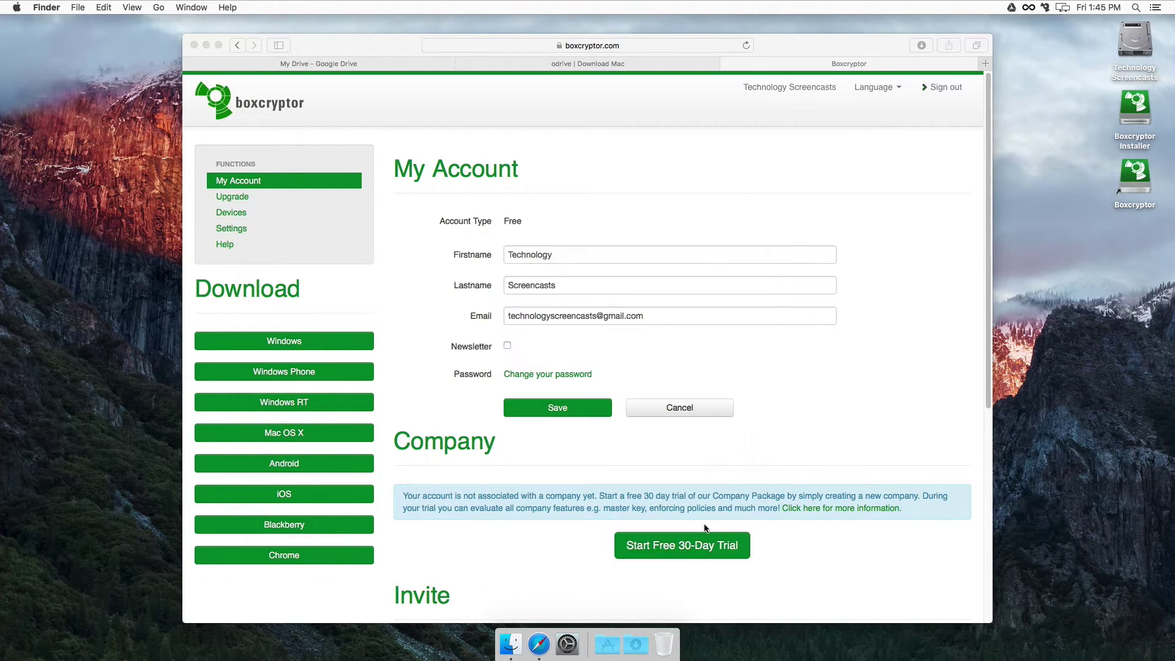
{"action": "left_click", "coordinate": [207, 46]}
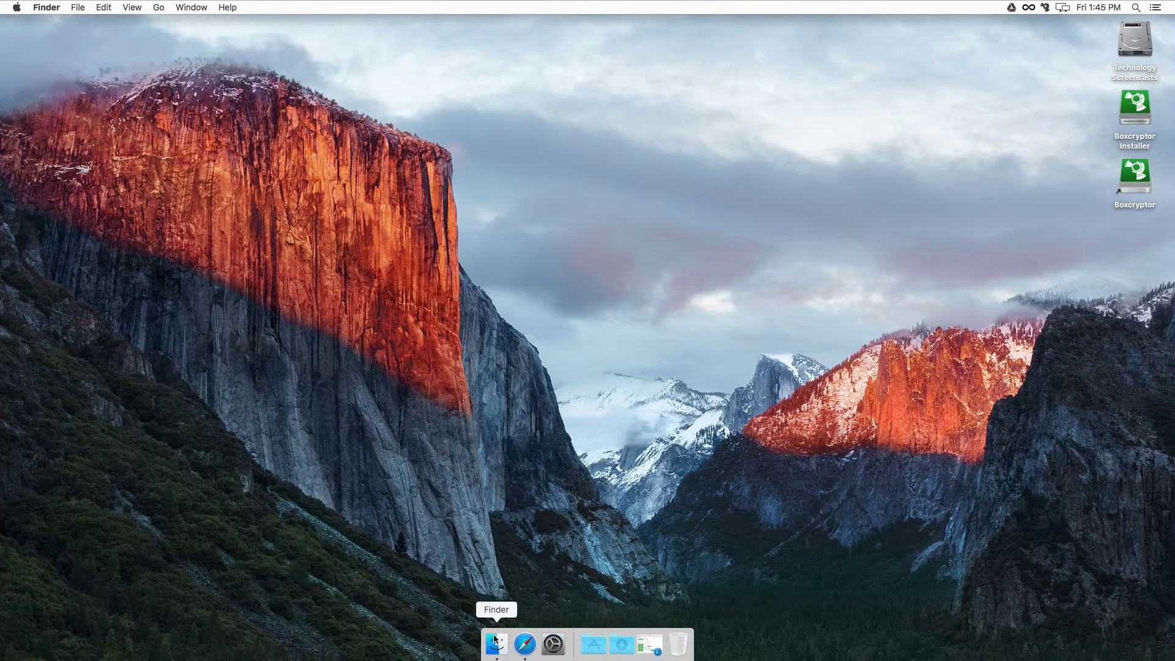
Step: In a new Finder window, browse to the Boxcryptor drive's Google Drive folder
{"action": "left_click", "coordinate": [496, 642]}
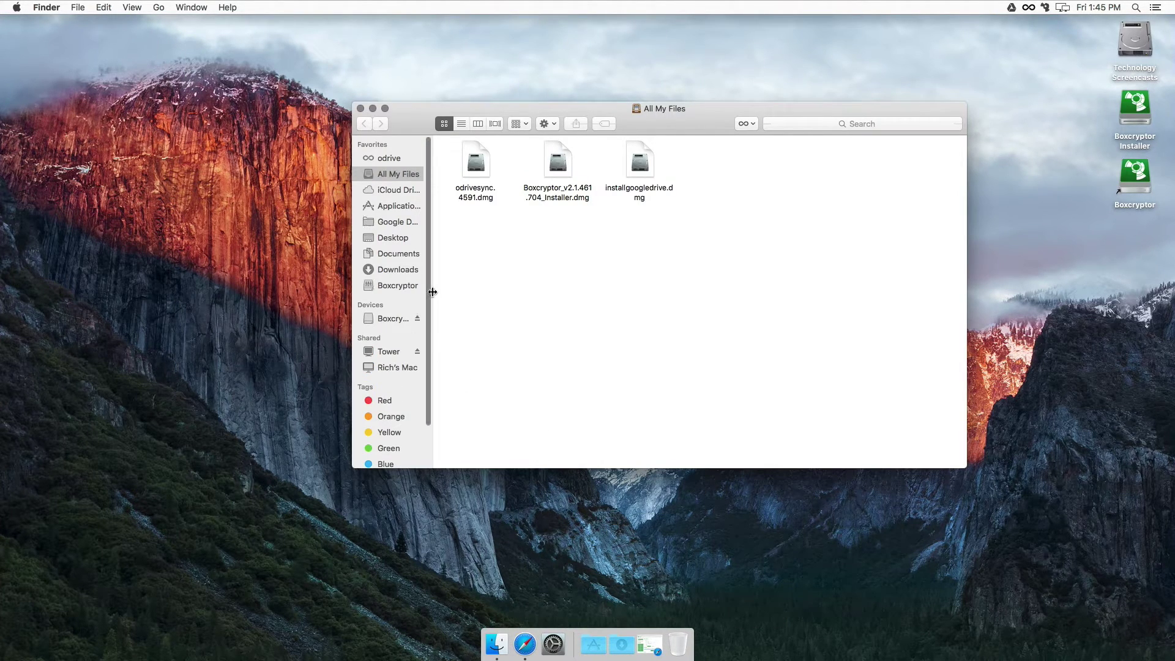
{"action": "left_click_drag", "start_coordinate": [433, 288], "coordinate": [502, 293]}
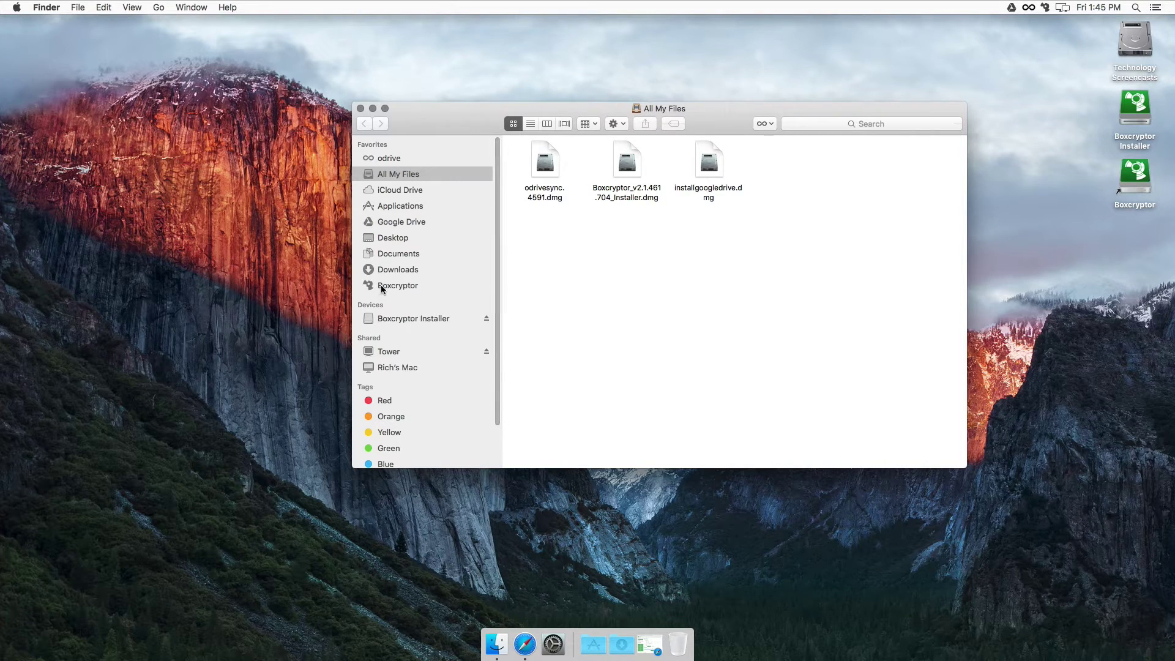
{"action": "left_click", "coordinate": [381, 285]}
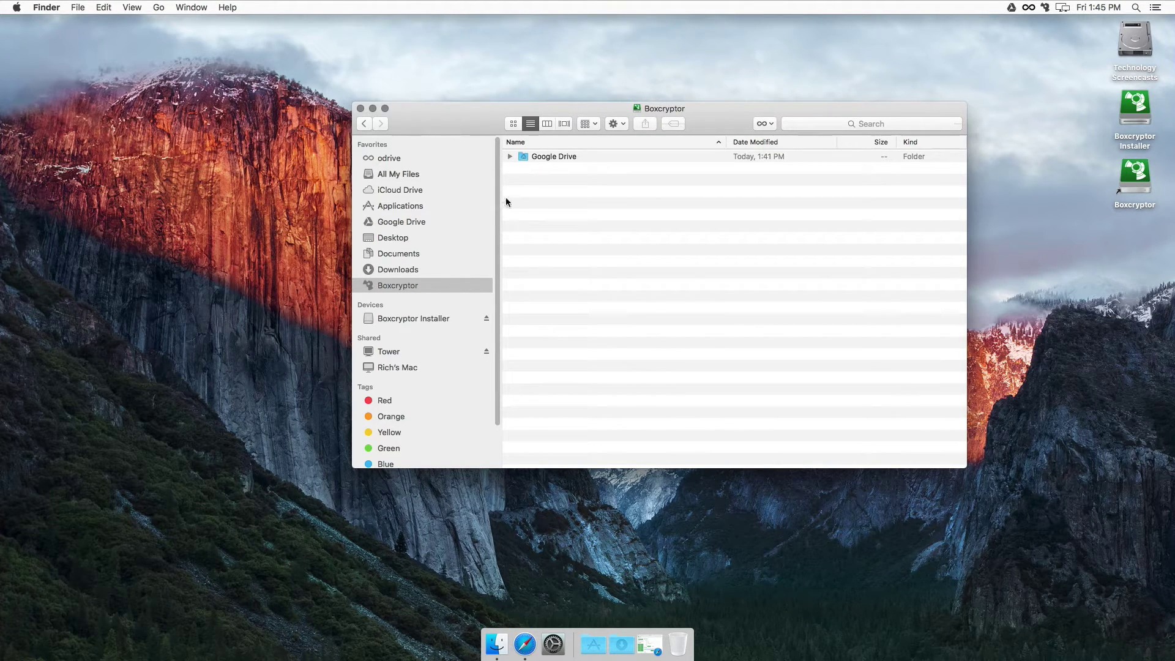
{"action": "left_click", "coordinate": [549, 157]}
{"action": "double_click", "coordinate": [545, 157]}
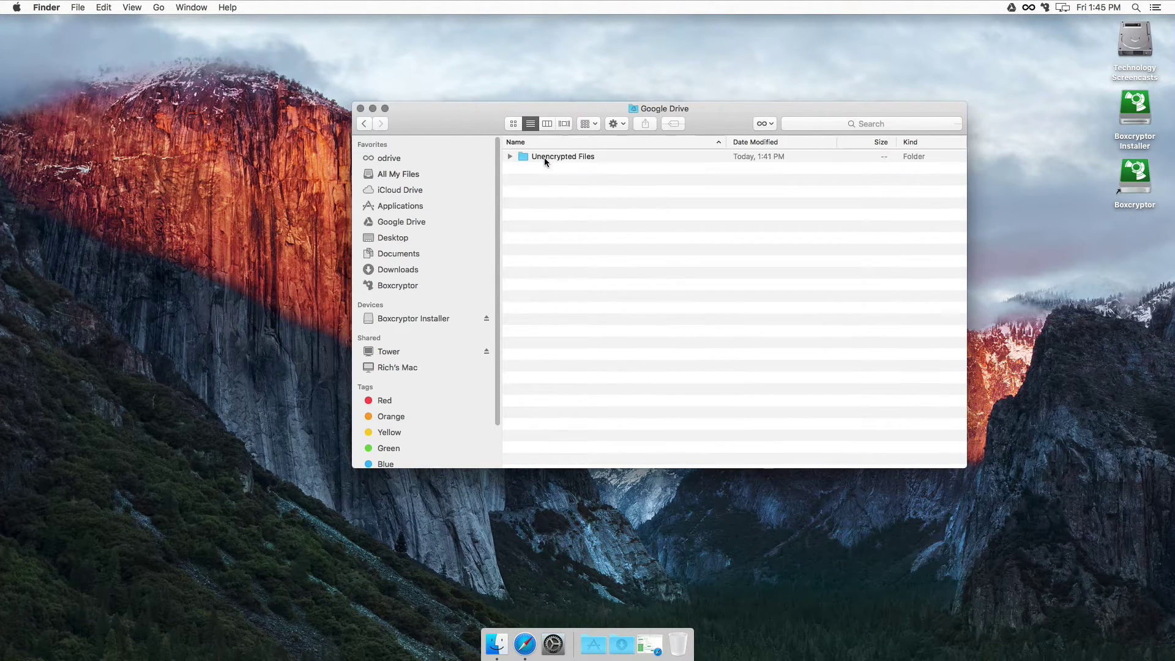
{"action": "double_click", "coordinate": [545, 157]}
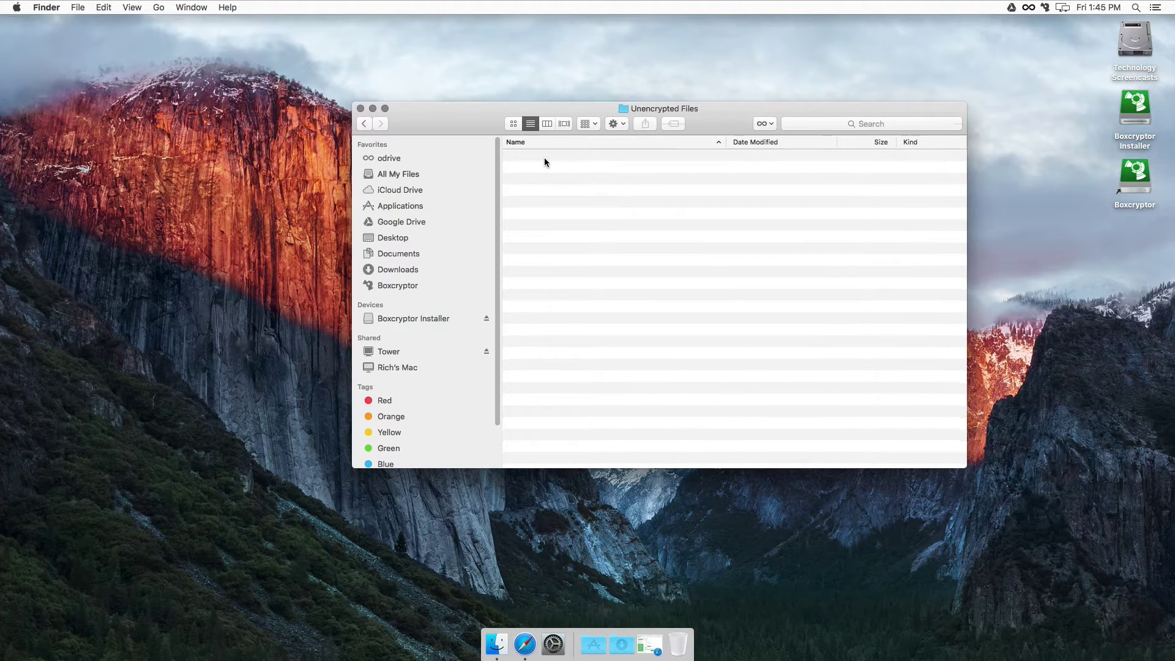
{"action": "left_click", "coordinate": [362, 123]}
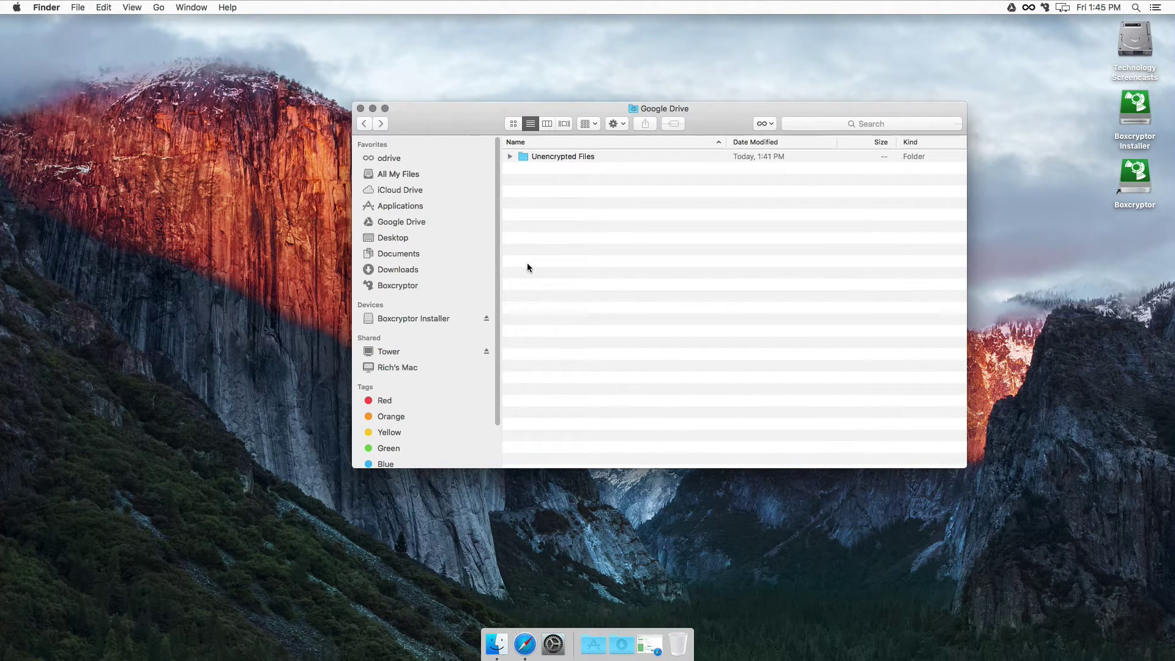
{"action": "left_click_drag", "start_coordinate": [483, 120], "coordinate": [360, 128]}
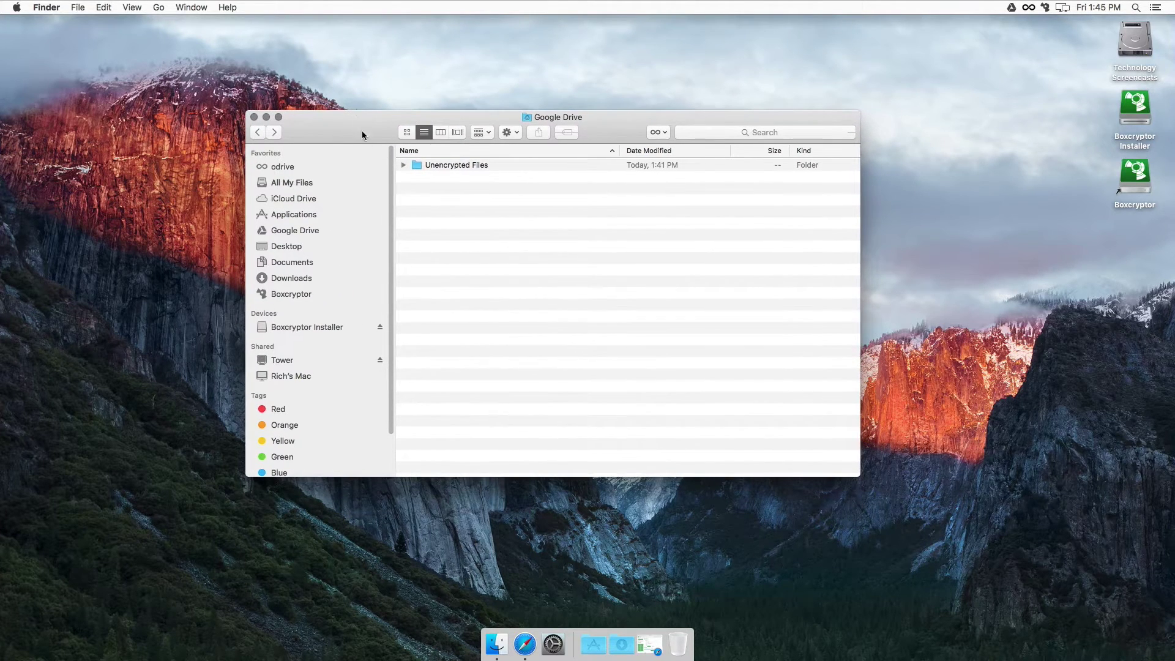
Step: Create an encrypted new folder in Google Drive named 'Encrypted Files'
{"action": "right_click", "coordinate": [444, 228]}
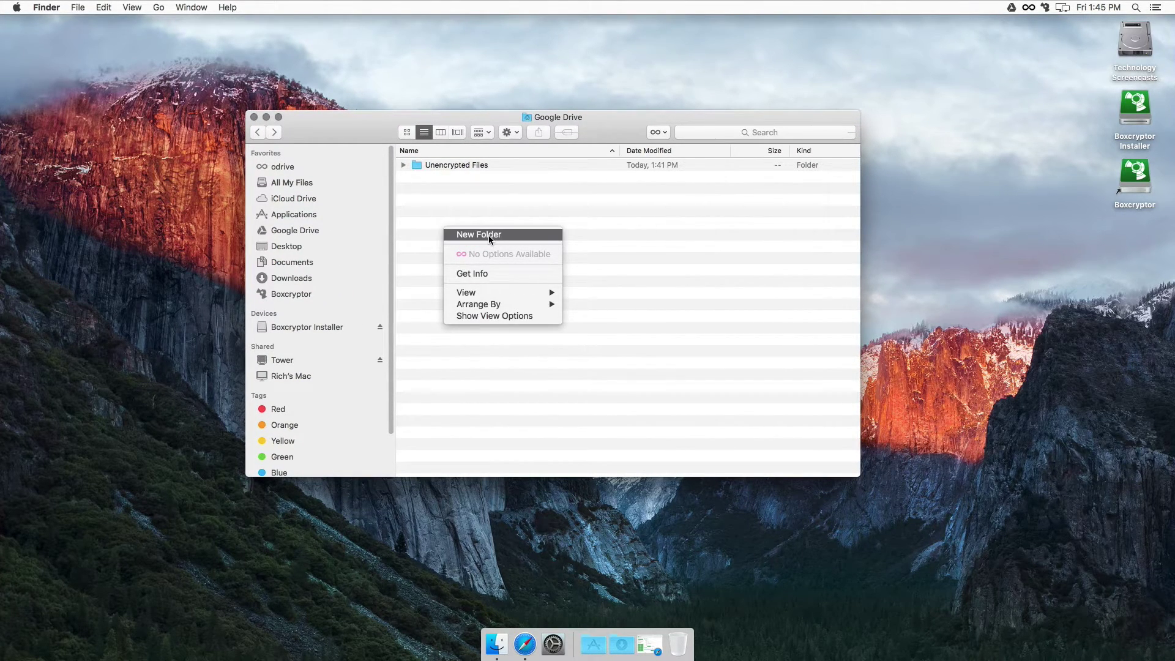
{"action": "left_click", "coordinate": [489, 235]}
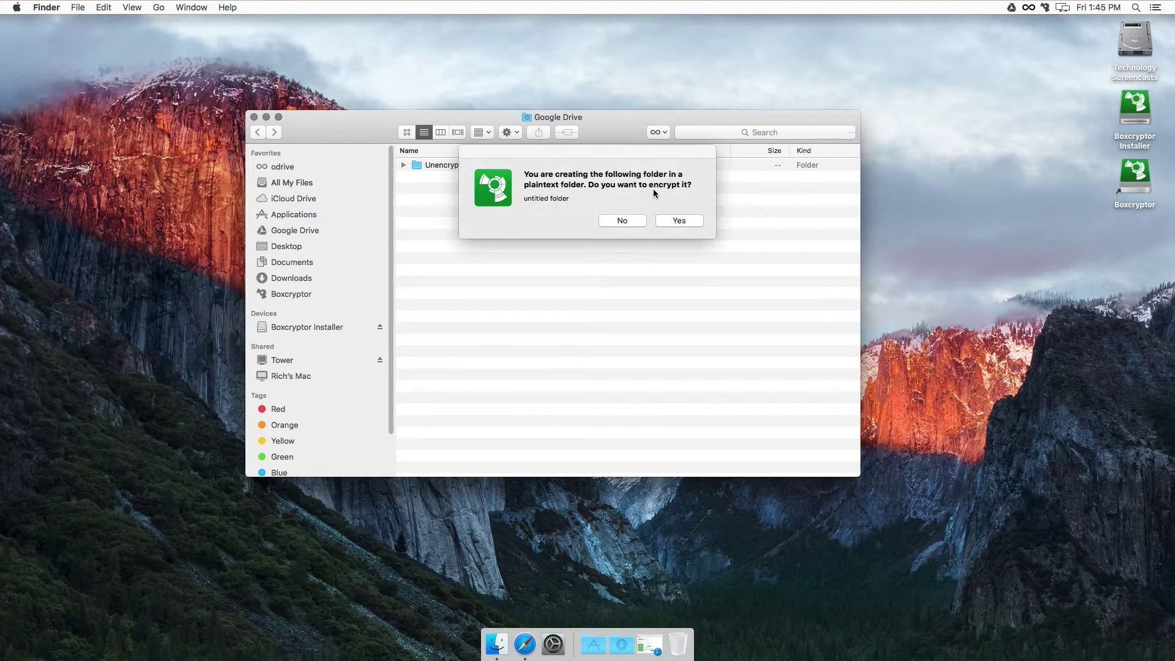
{"action": "left_click", "coordinate": [678, 220]}
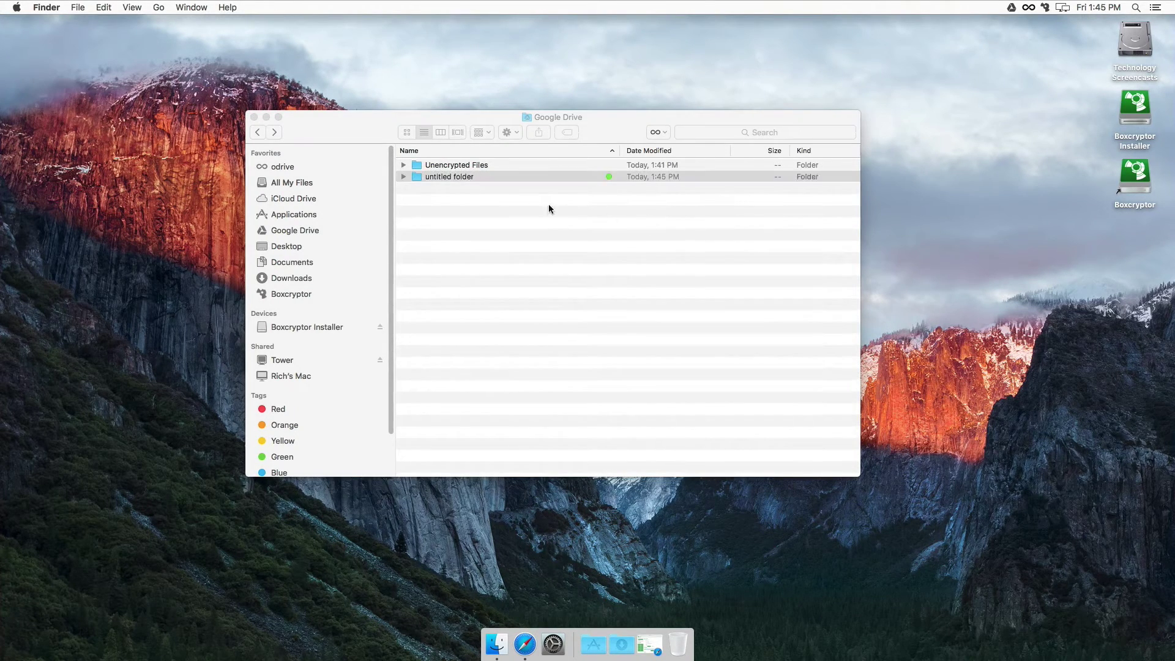
{"action": "left_click", "coordinate": [446, 175]}
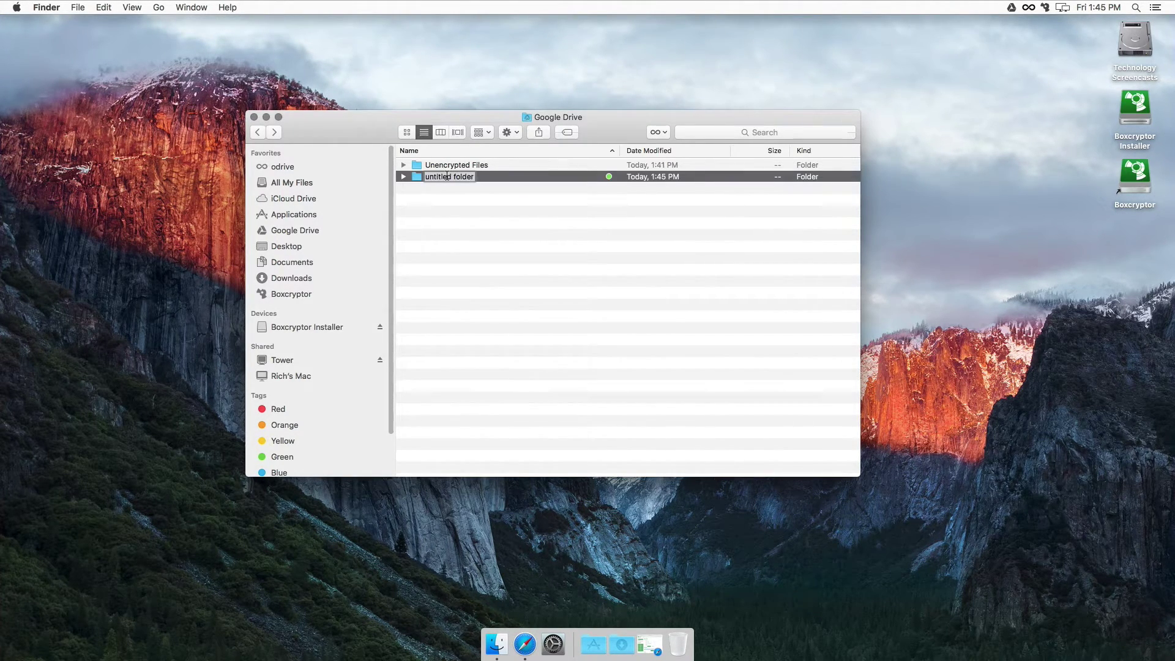
{"action": "type", "text": "Encrypted Files"}
{"action": "key", "text": "Return"}
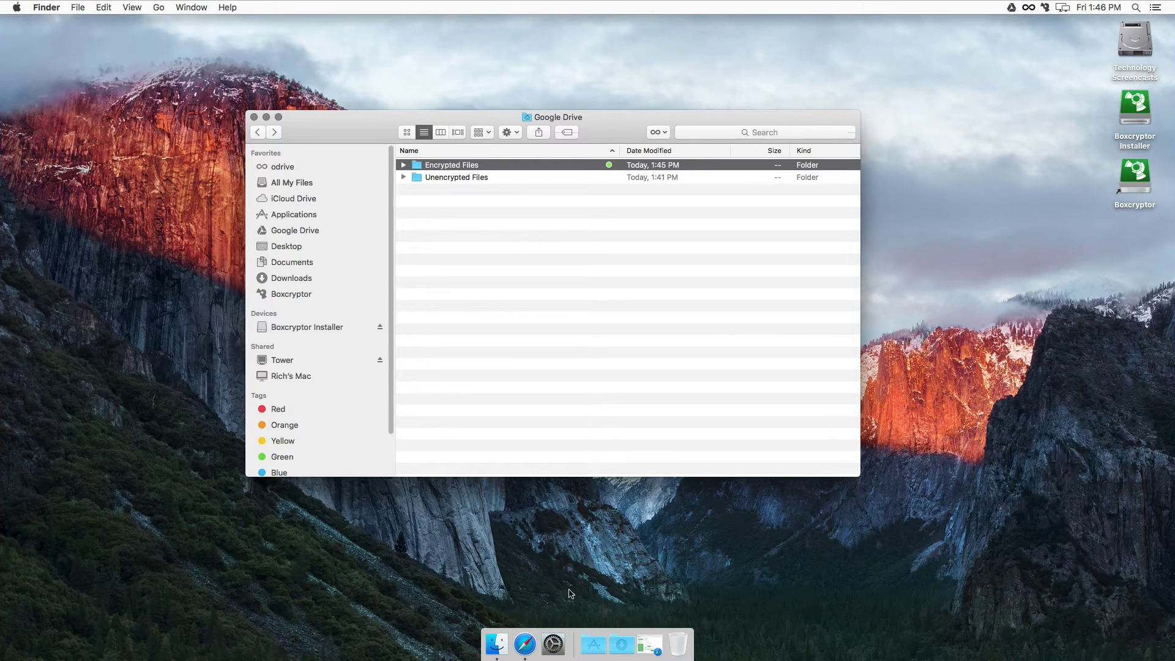
Step: Start a new TextEdit document reading 'This is encrypted.'
{"action": "left_click", "coordinate": [593, 644]}
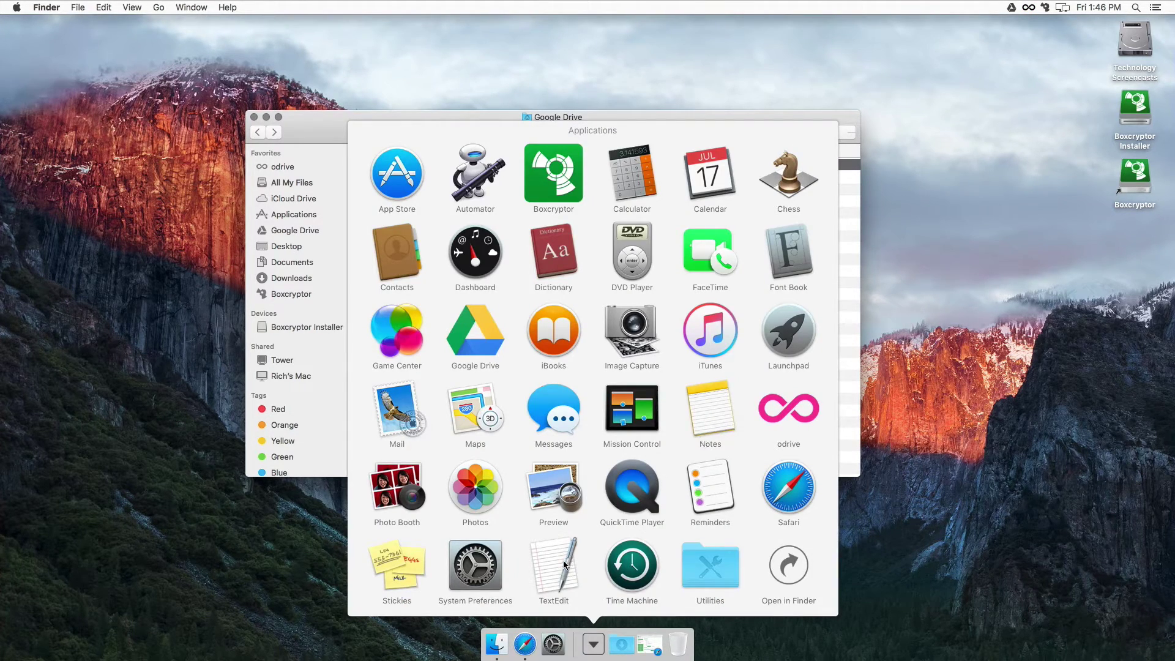
{"action": "left_click", "coordinate": [554, 566]}
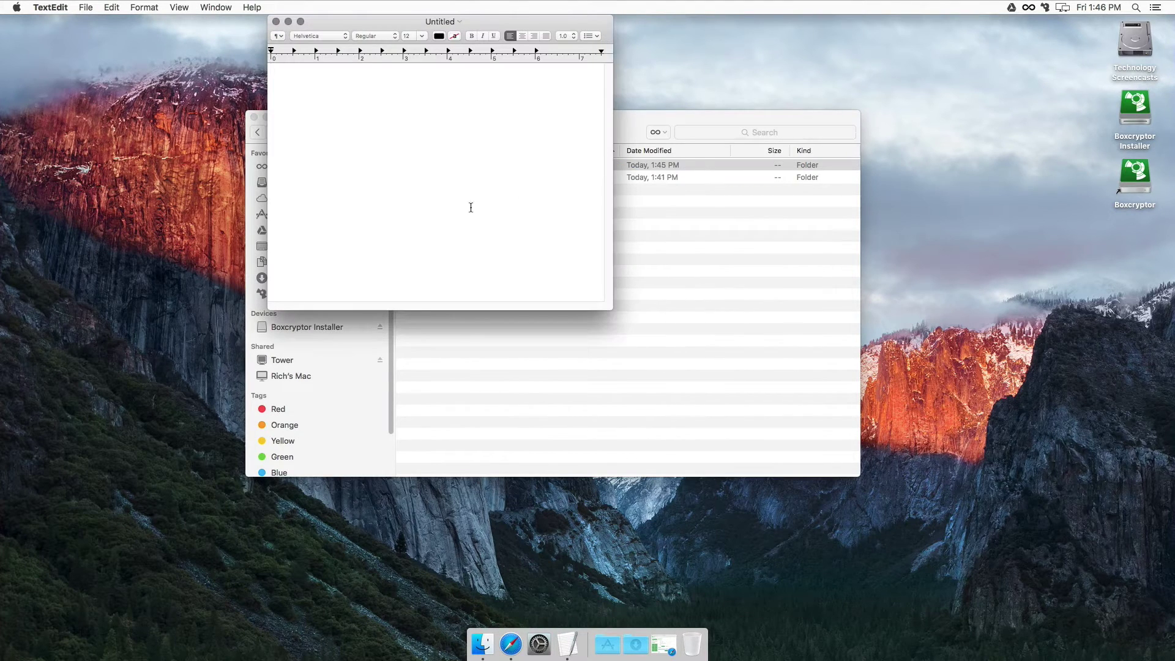
{"action": "type", "text": "This is encrypted."}
Step: Save it as 'Encrypted' in Boxcryptor > Google Drive > Encrypted Files
{"action": "left_click", "coordinate": [86, 8]}
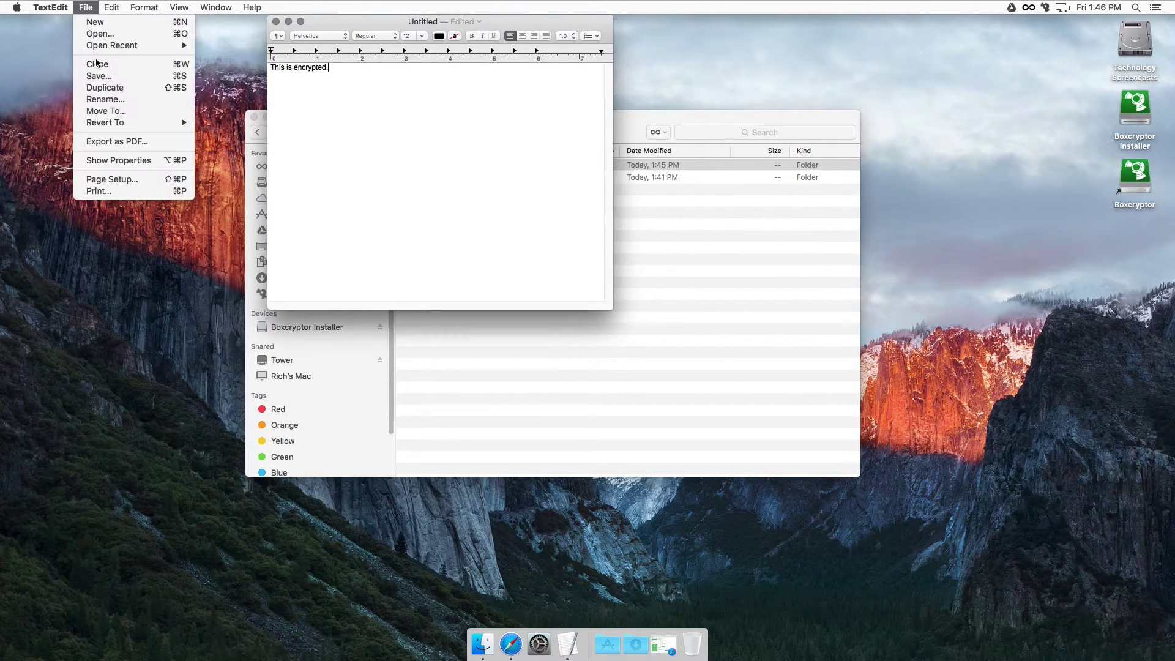
{"action": "left_click", "coordinate": [99, 76]}
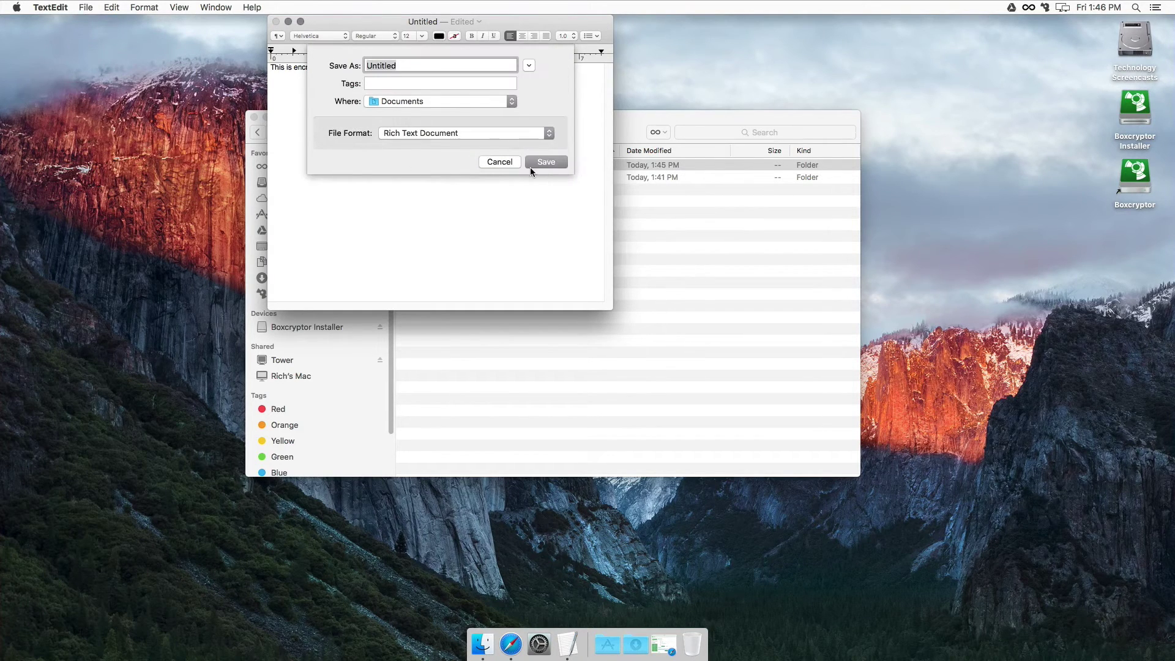
{"action": "left_click", "coordinate": [529, 65]}
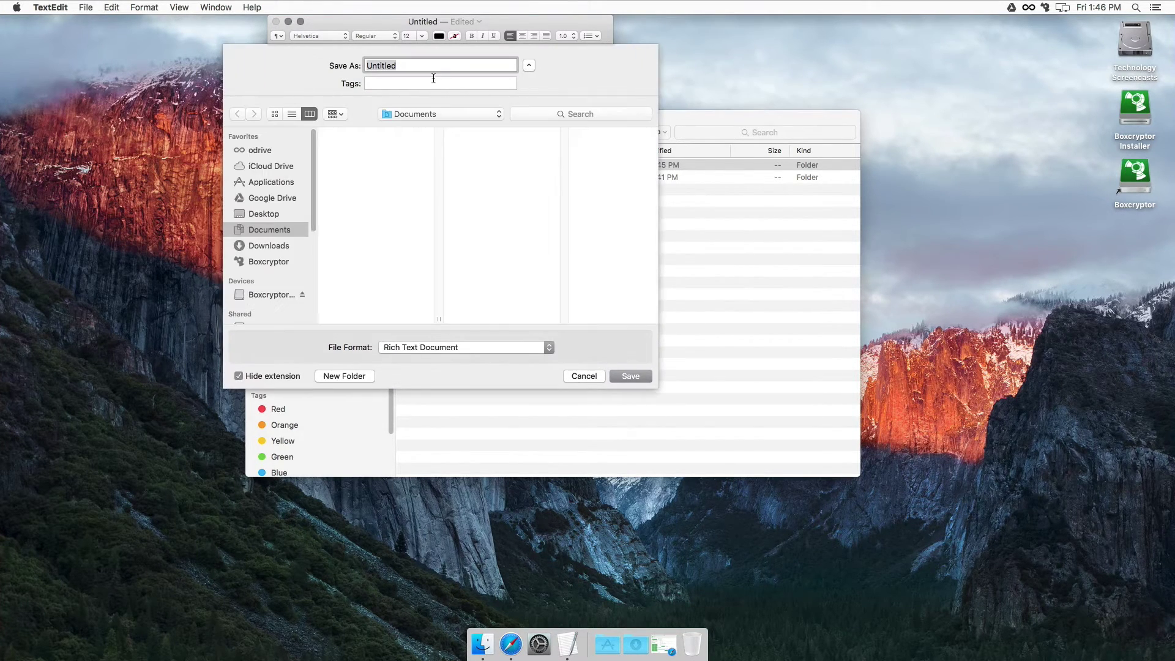
{"action": "type", "text": "Encrypted"}
{"action": "left_click", "coordinate": [268, 262]}
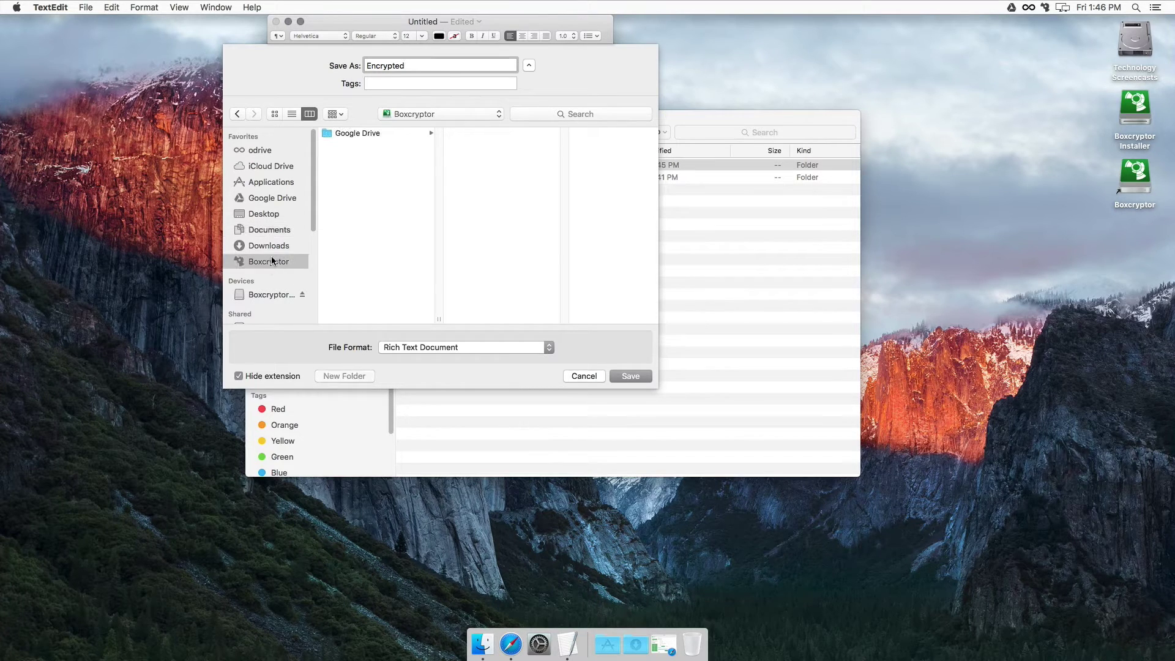
{"action": "left_click", "coordinate": [375, 134]}
{"action": "left_click", "coordinate": [470, 135]}
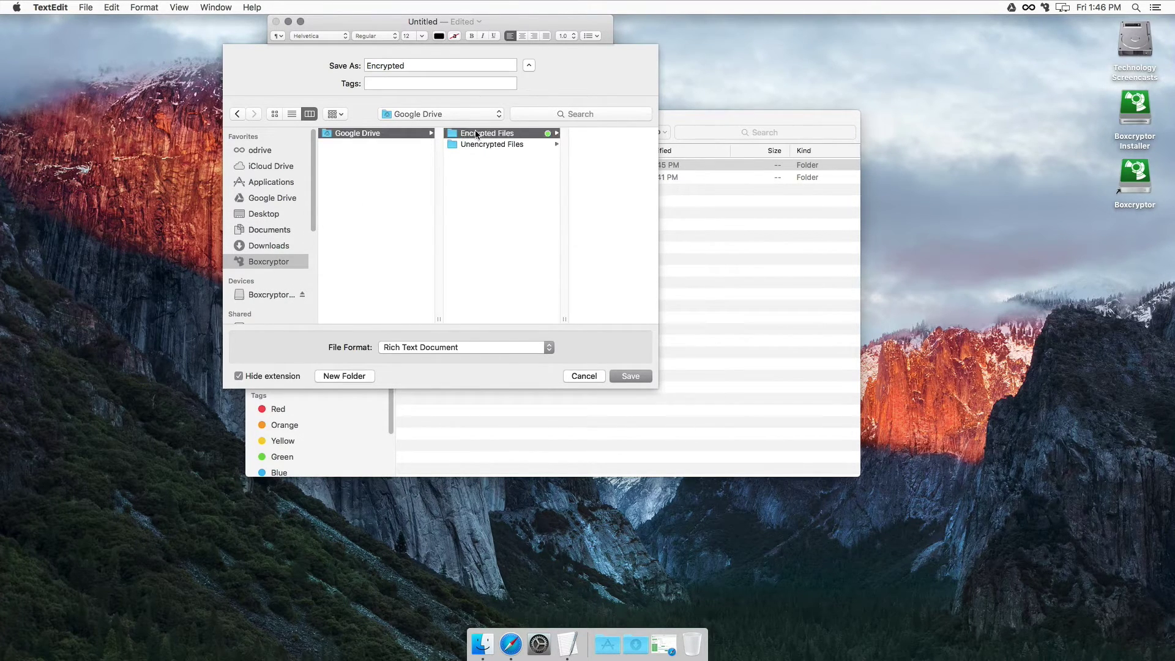
{"action": "left_click", "coordinate": [629, 377]}
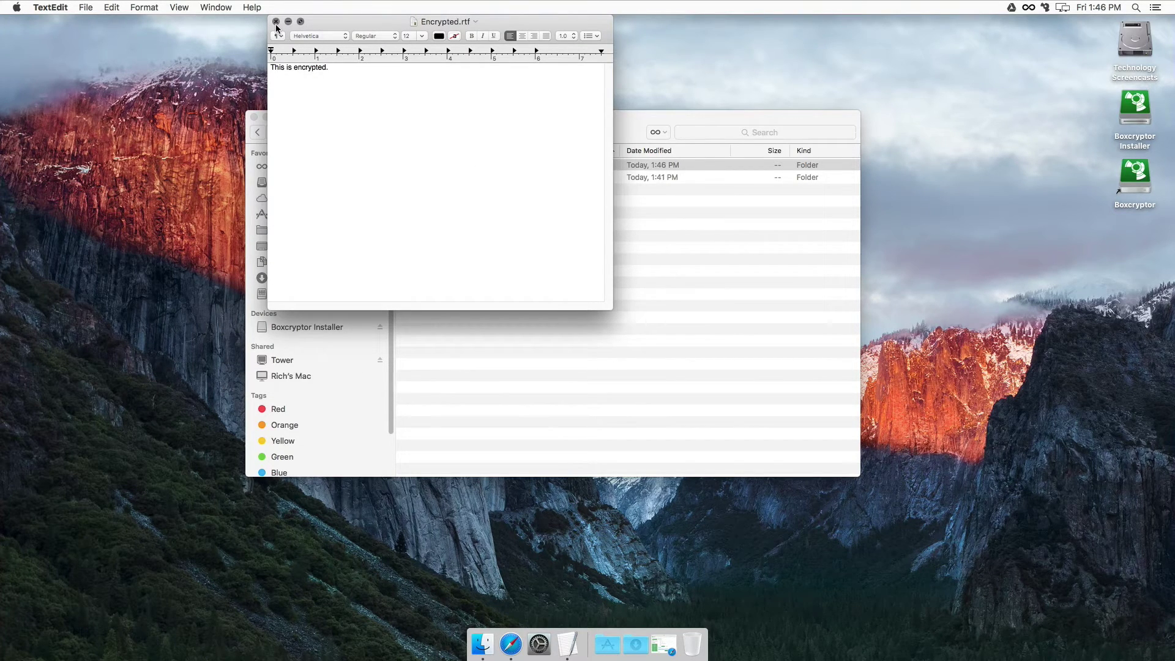
Step: Close it, reopen Encrypted.rtf from Finder to confirm it reads normally, then return to Google Drive
{"action": "left_click", "coordinate": [276, 22]}
{"action": "double_click", "coordinate": [450, 166]}
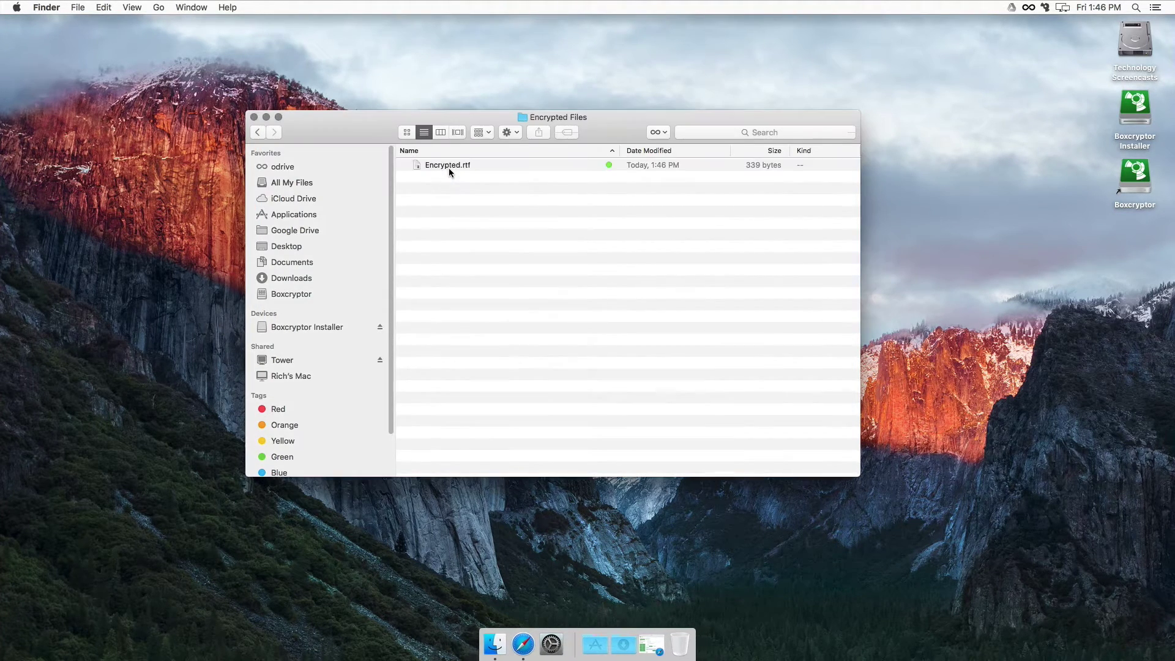
{"action": "double_click", "coordinate": [458, 167]}
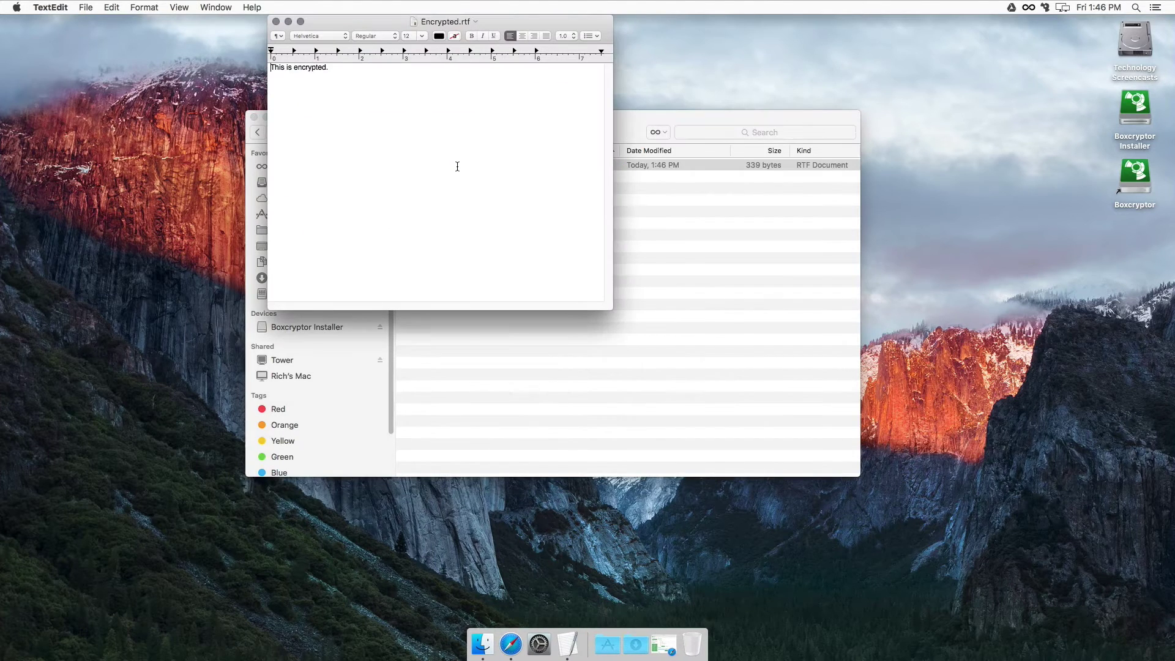
{"action": "left_click", "coordinate": [274, 22]}
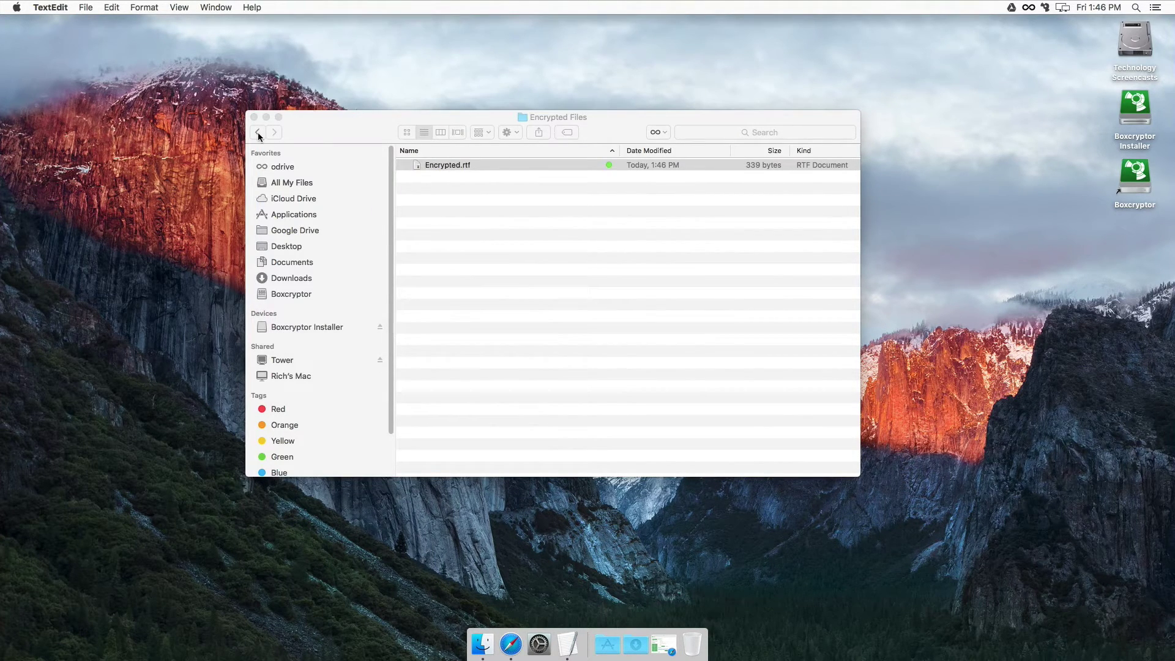
{"action": "left_click", "coordinate": [257, 133]}
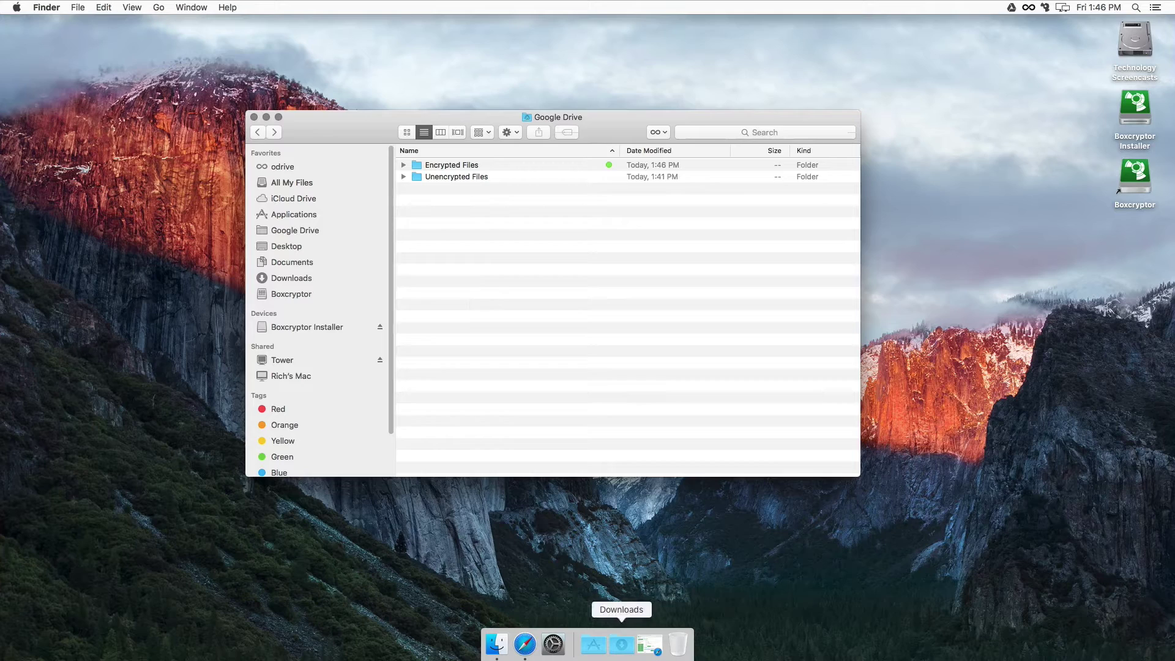
Step: Start a new TextEdit document reading 'This is unencrypted.'
{"action": "left_click", "coordinate": [600, 649]}
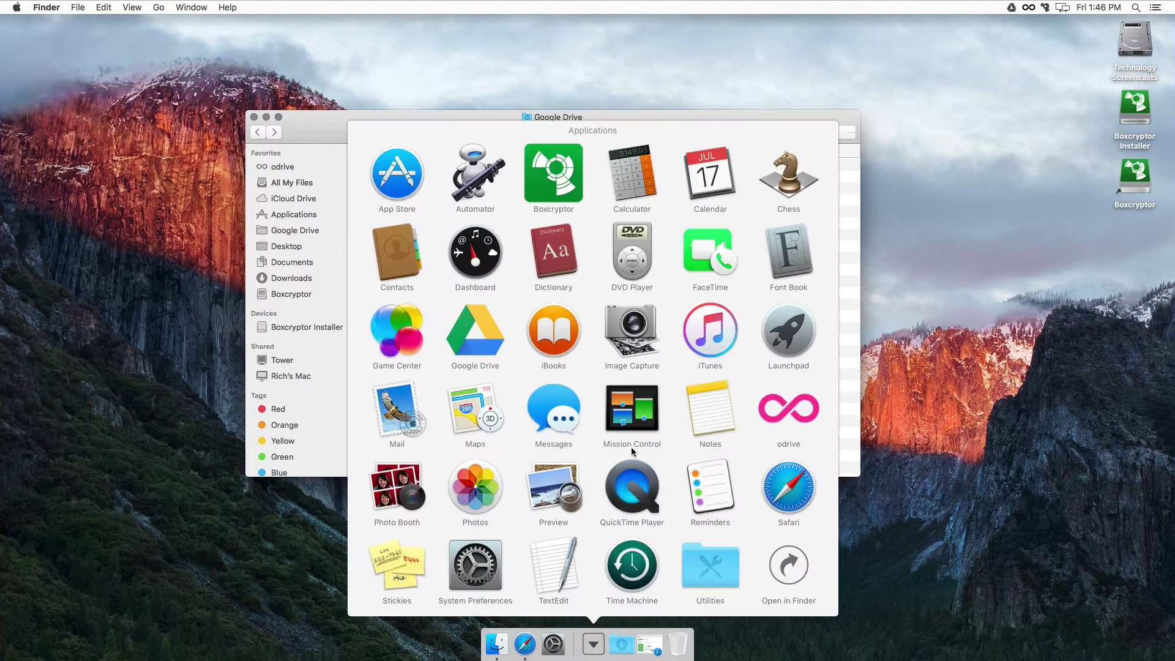
{"action": "left_click", "coordinate": [549, 562]}
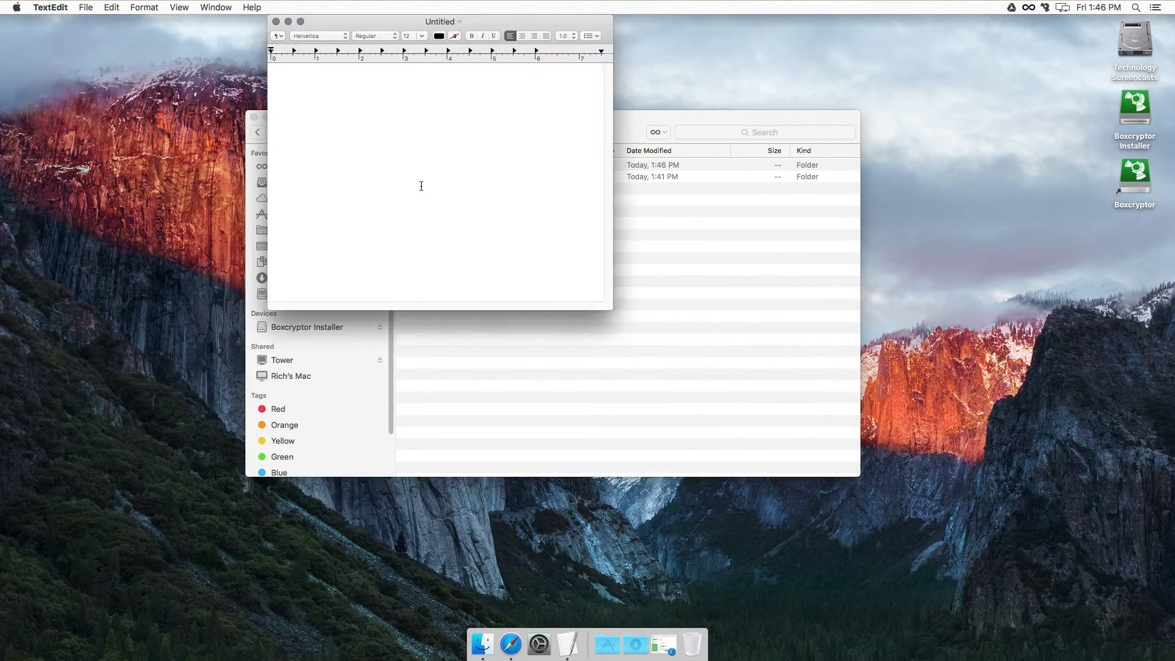
{"action": "type", "text": "This"}
{"action": "type", "text": " is unecnr"}
{"action": "key", "text": "BackSpace"}
{"action": "key", "text": "BackSpace"}
{"action": "key", "text": "BackSpace"}
{"action": "type", "text": "d"}
{"action": "type", "text": "ncr"}
{"action": "type", "text": "ypted"}
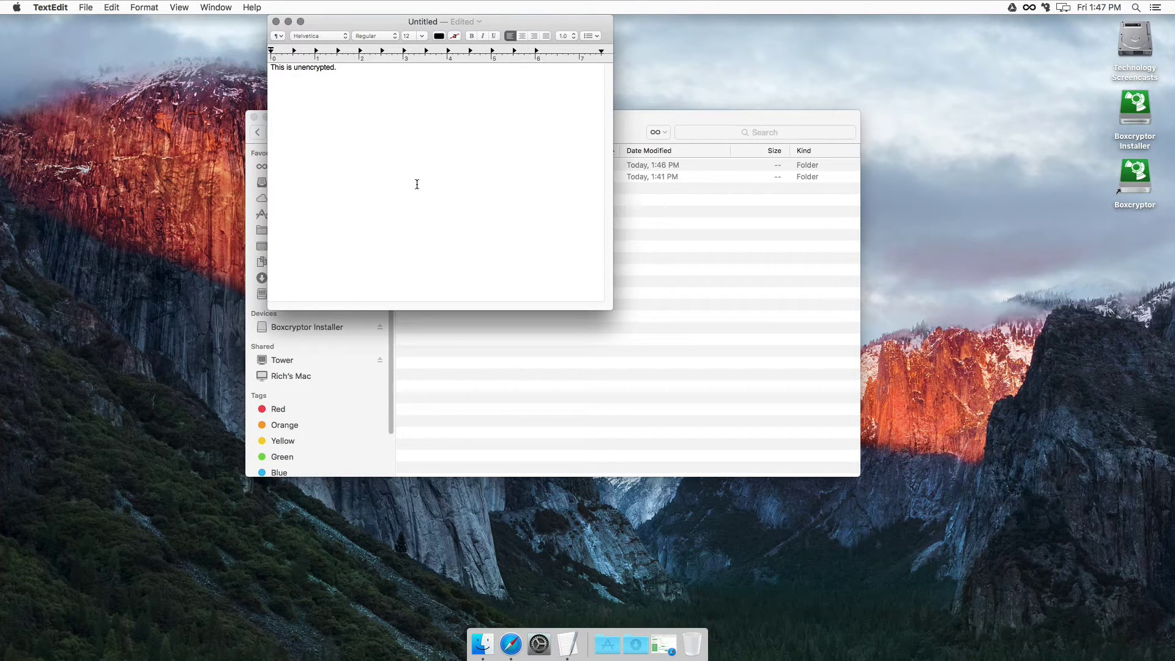
Step: Close the document and save it as 'unencrypted' in the Unencrypted Files folder
{"action": "left_click", "coordinate": [85, 7]}
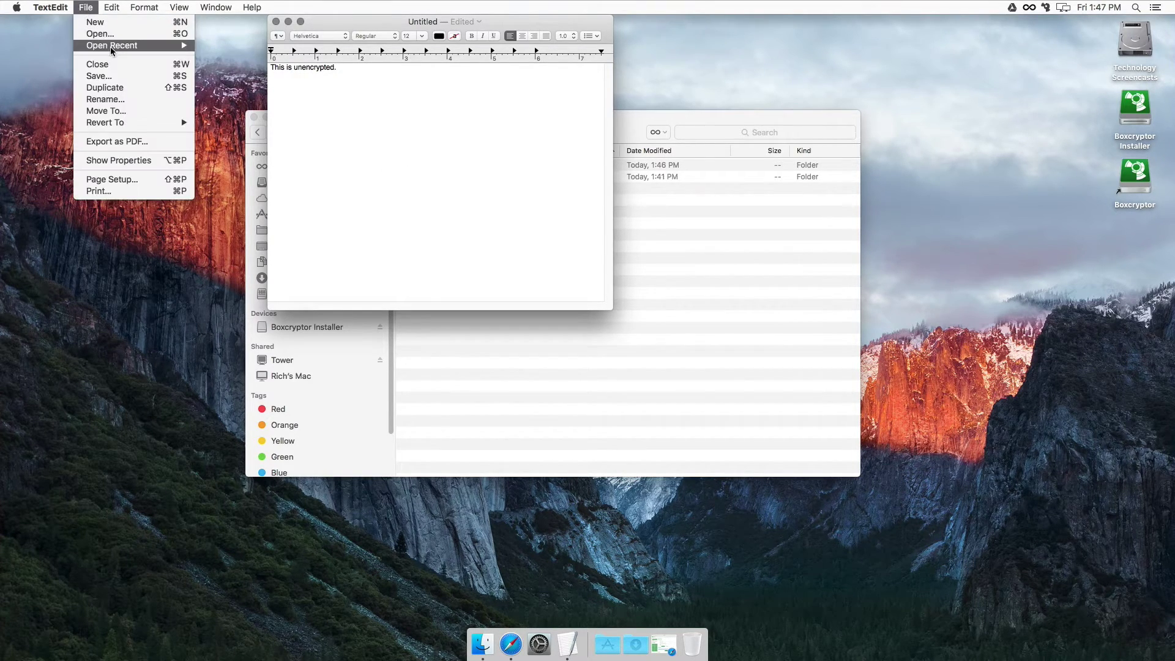
{"action": "left_click", "coordinate": [116, 64]}
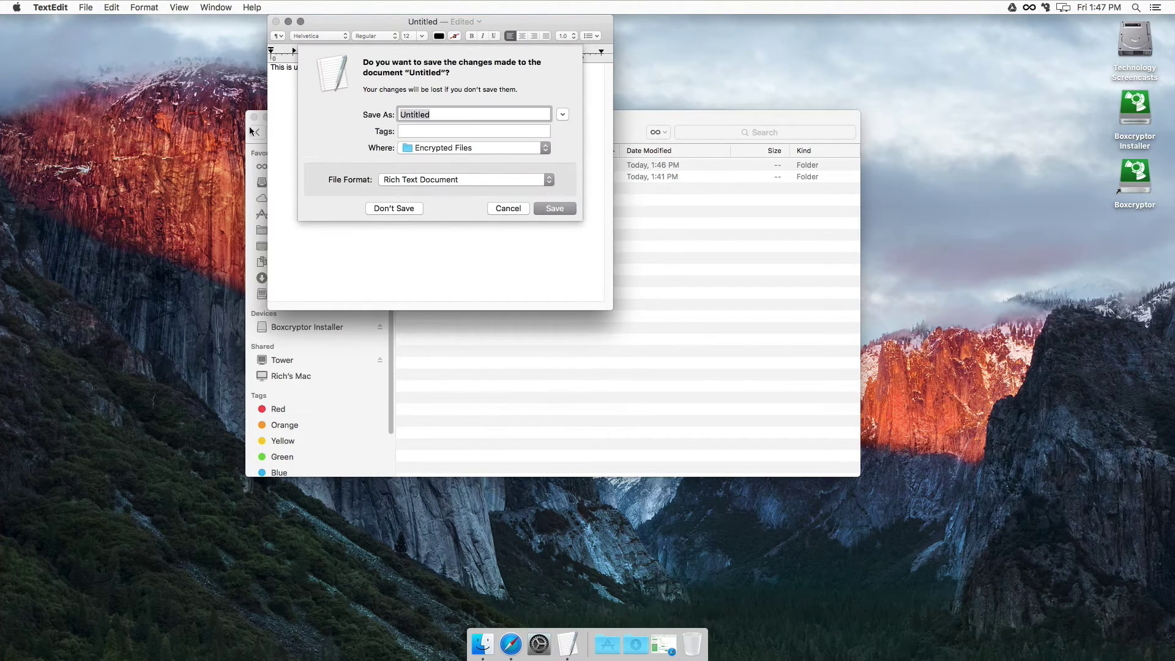
{"action": "left_click", "coordinate": [562, 114]}
{"action": "left_click", "coordinate": [456, 144]}
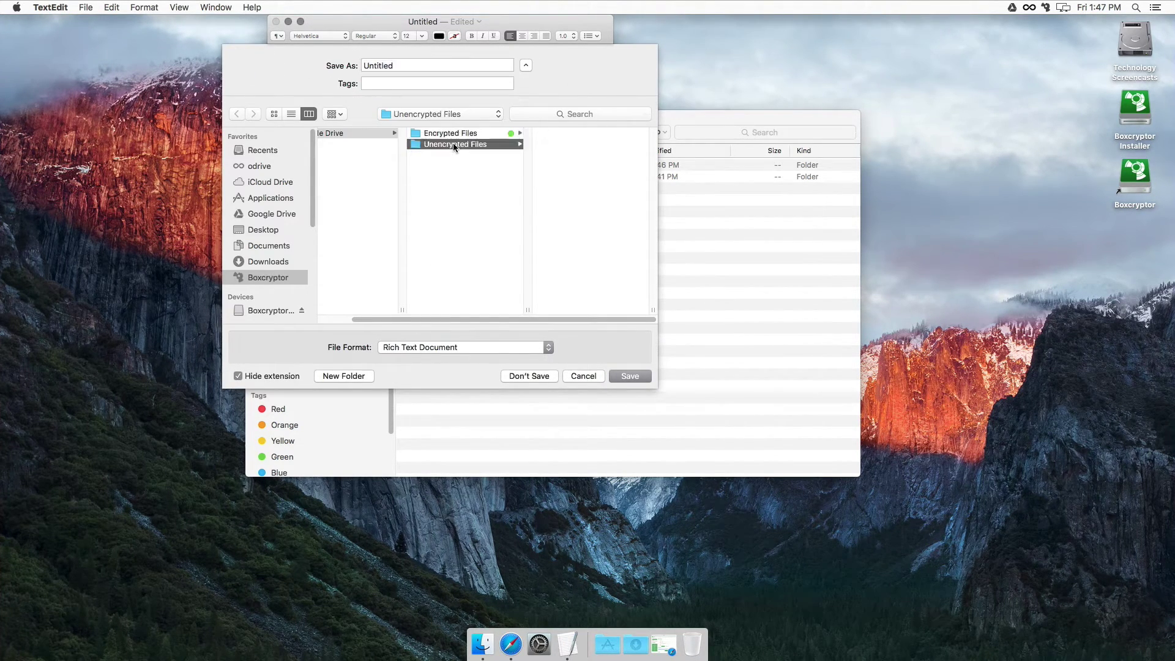
{"action": "type", "text": "unencr"}
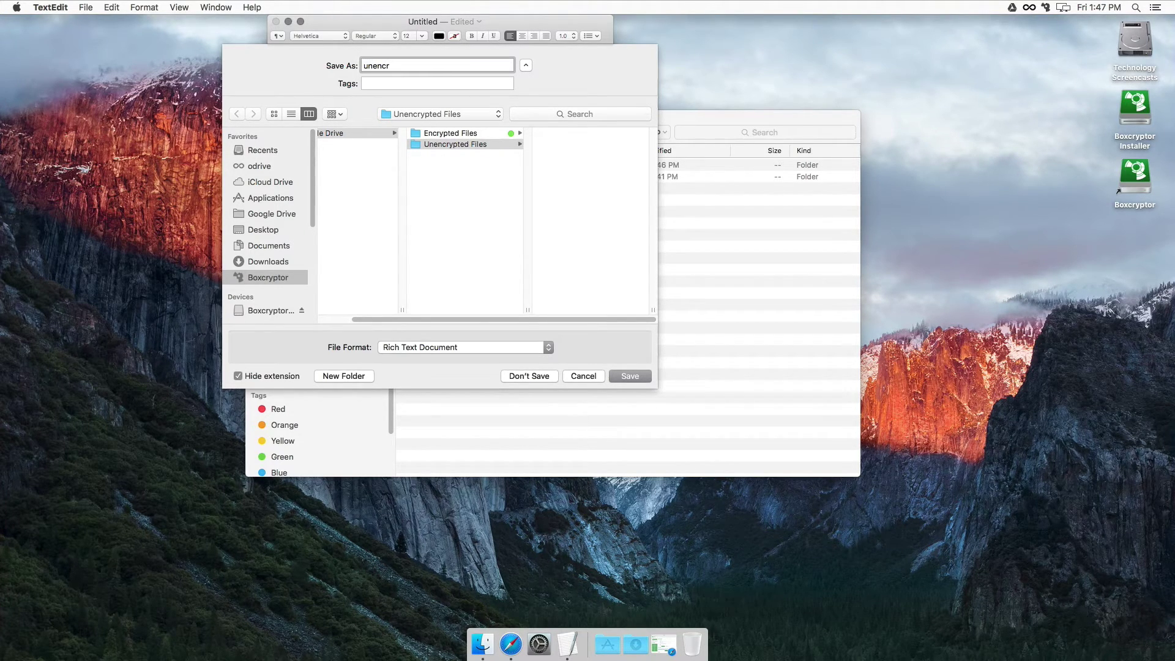
{"action": "type", "text": "ypted"}
{"action": "left_click", "coordinate": [626, 376]}
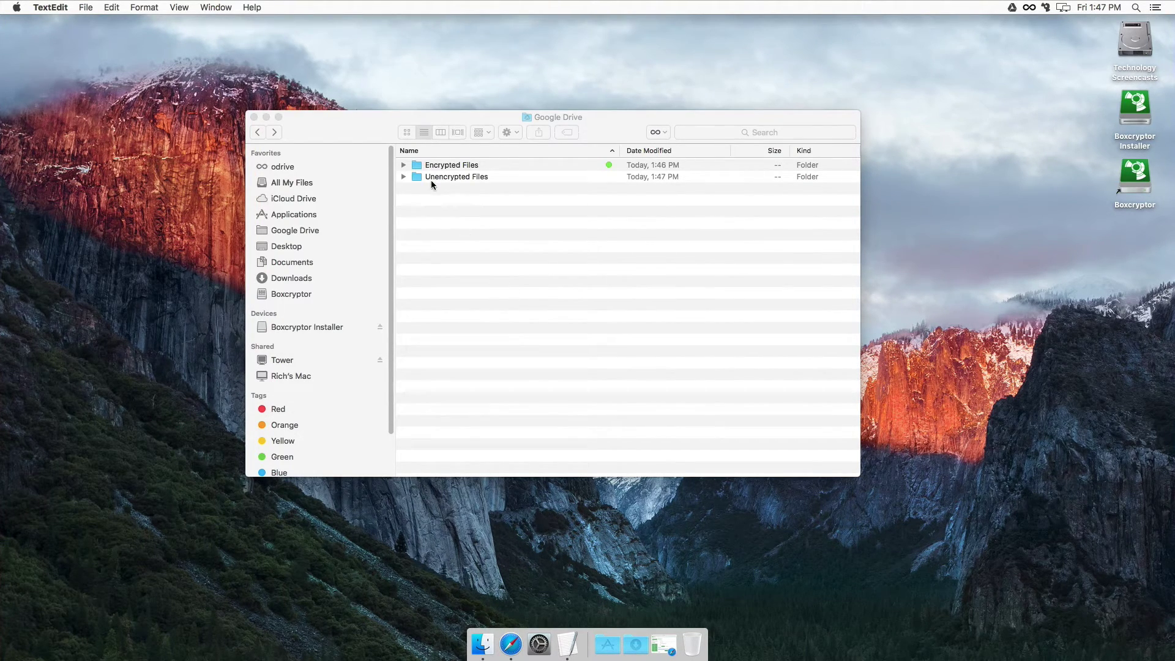
Step: Reopen the unencrypted file from Finder to verify it, close it, and go back to Google Drive
{"action": "double_click", "coordinate": [432, 180]}
{"action": "double_click", "coordinate": [446, 167]}
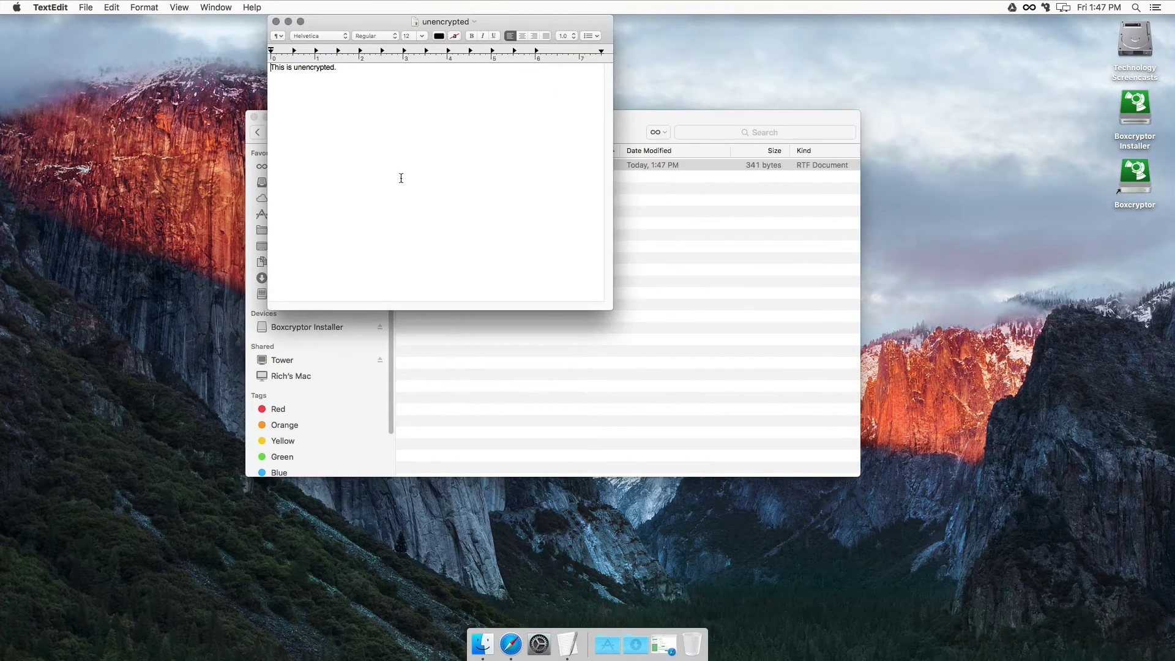
{"action": "left_click", "coordinate": [277, 21]}
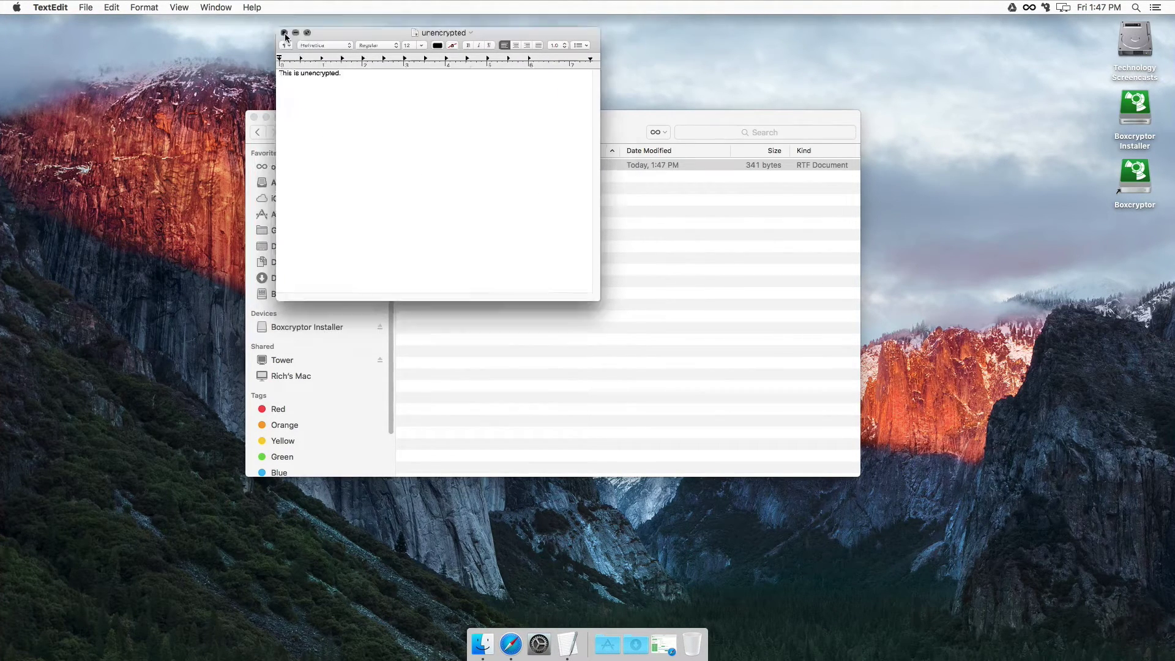
{"action": "left_click", "coordinate": [257, 132]}
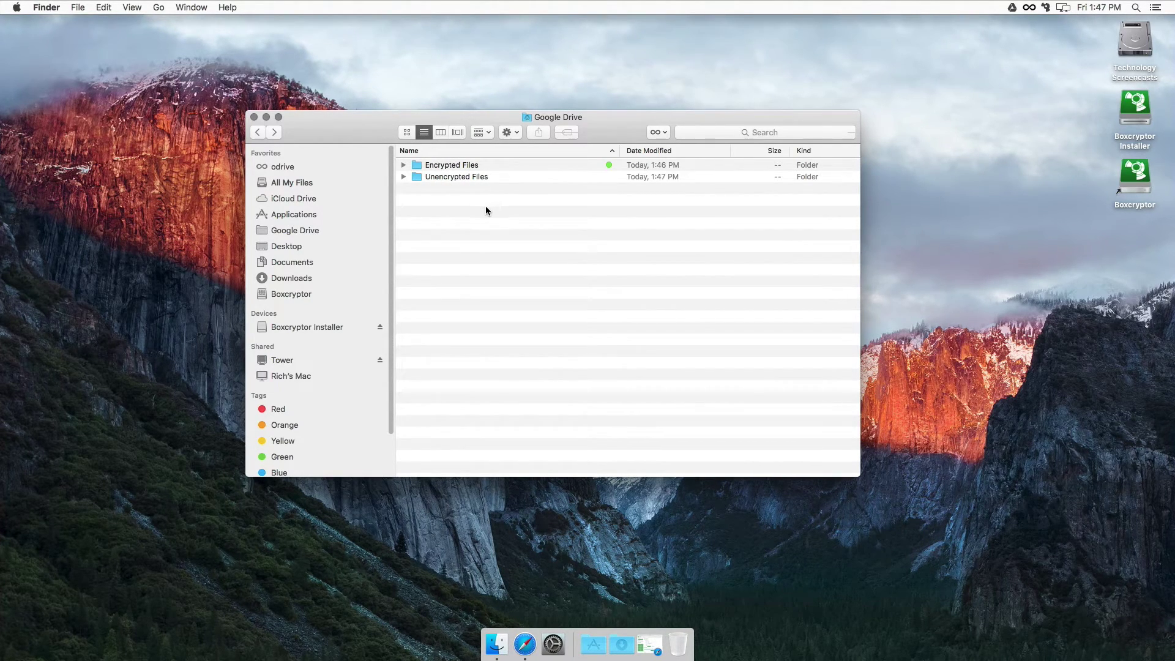
Step: In odrive's Google Drive folder, sync the Encrypted Files placeholder
{"action": "left_click", "coordinate": [286, 167]}
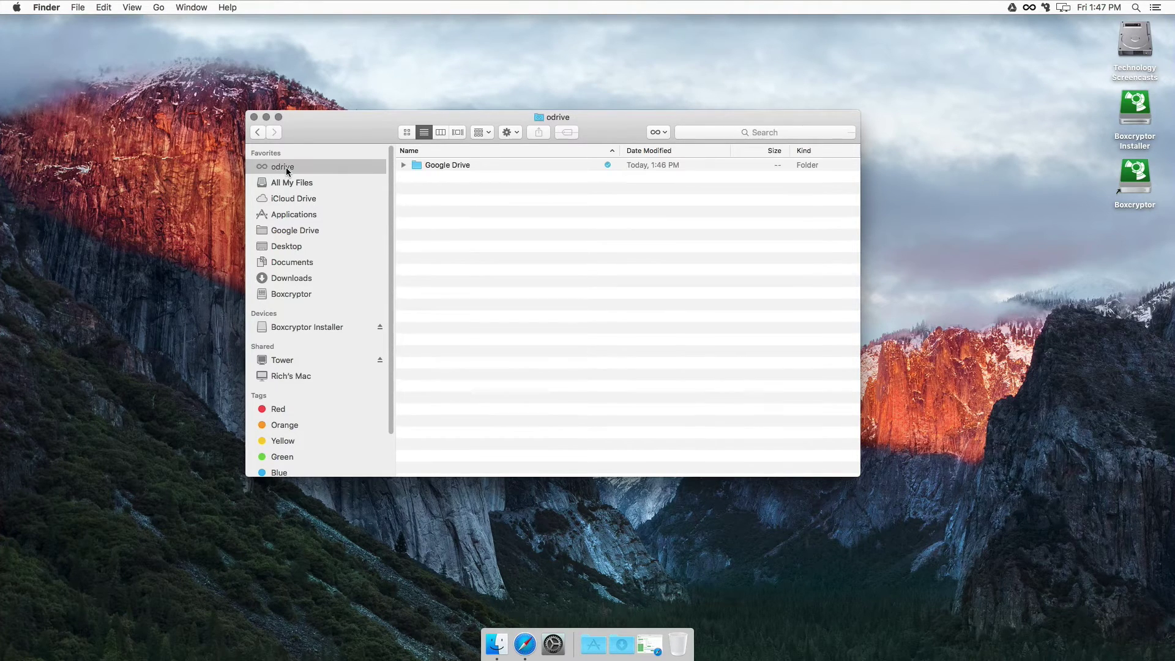
{"action": "double_click", "coordinate": [445, 166]}
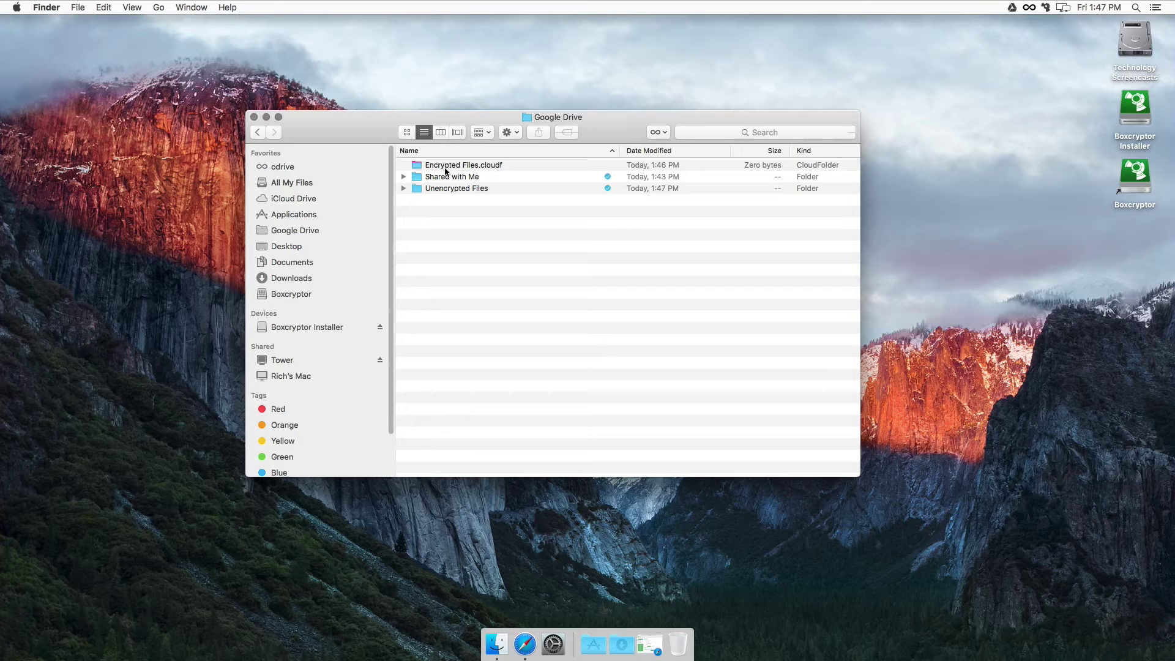
{"action": "left_click", "coordinate": [446, 167]}
{"action": "right_click", "coordinate": [446, 165]}
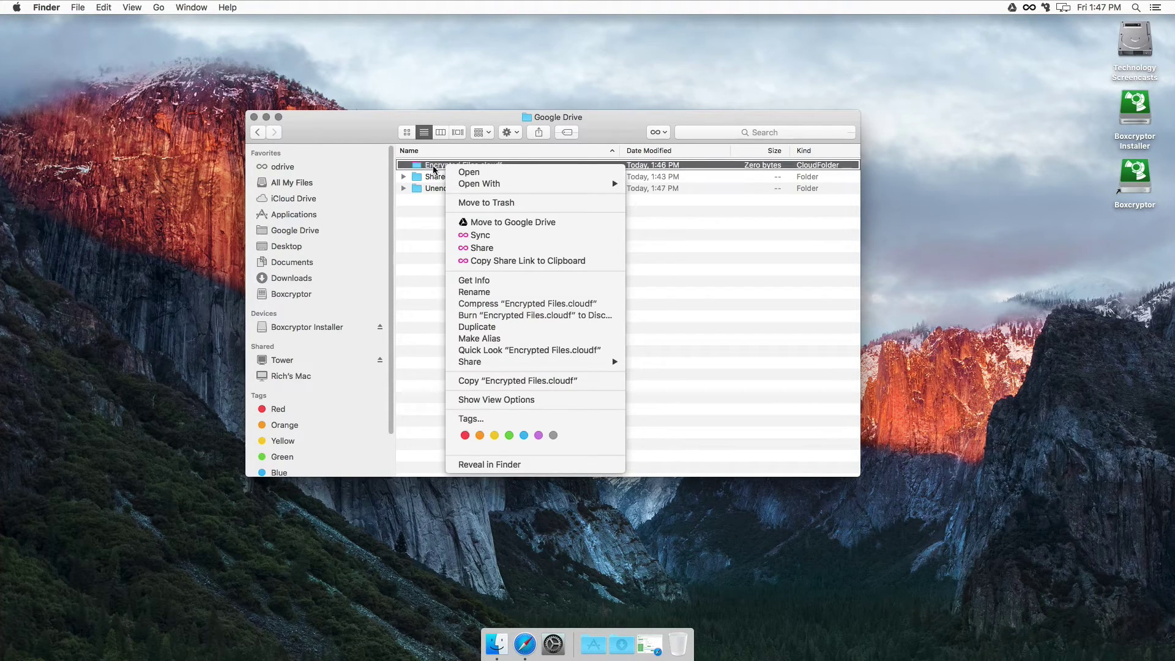
{"action": "left_click", "coordinate": [486, 236]}
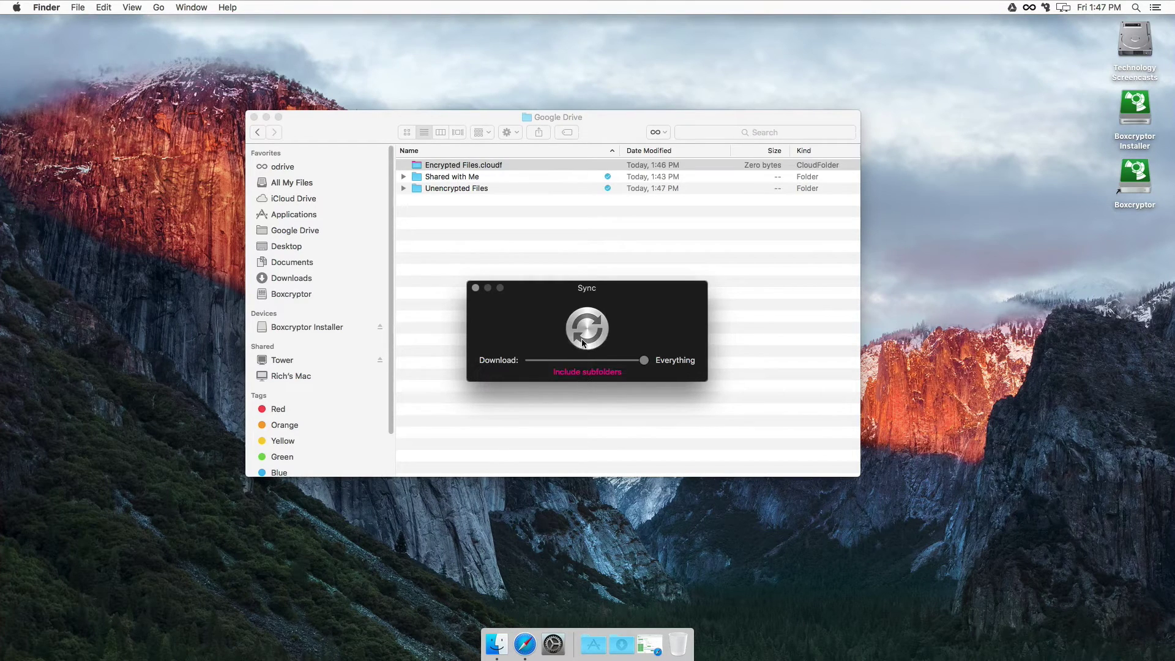
{"action": "left_click", "coordinate": [584, 333]}
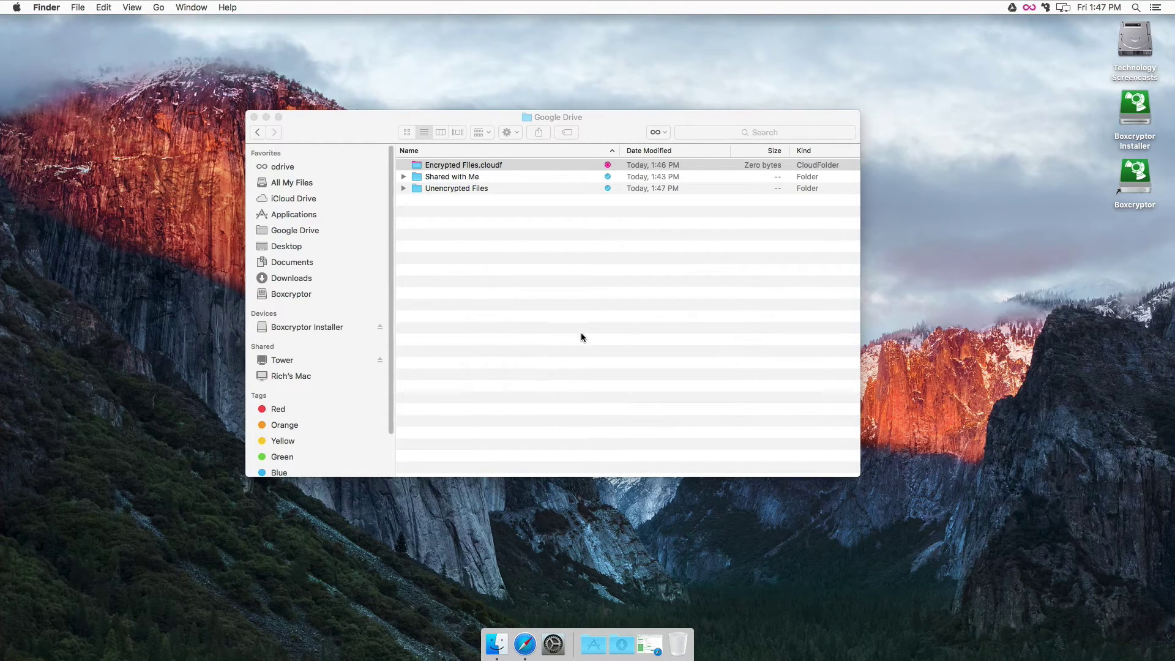
Step: Confirm Encrypted.rtf.bc cannot be opened, then look inside the unsynced Unencrypted Files folder
{"action": "double_click", "coordinate": [444, 169]}
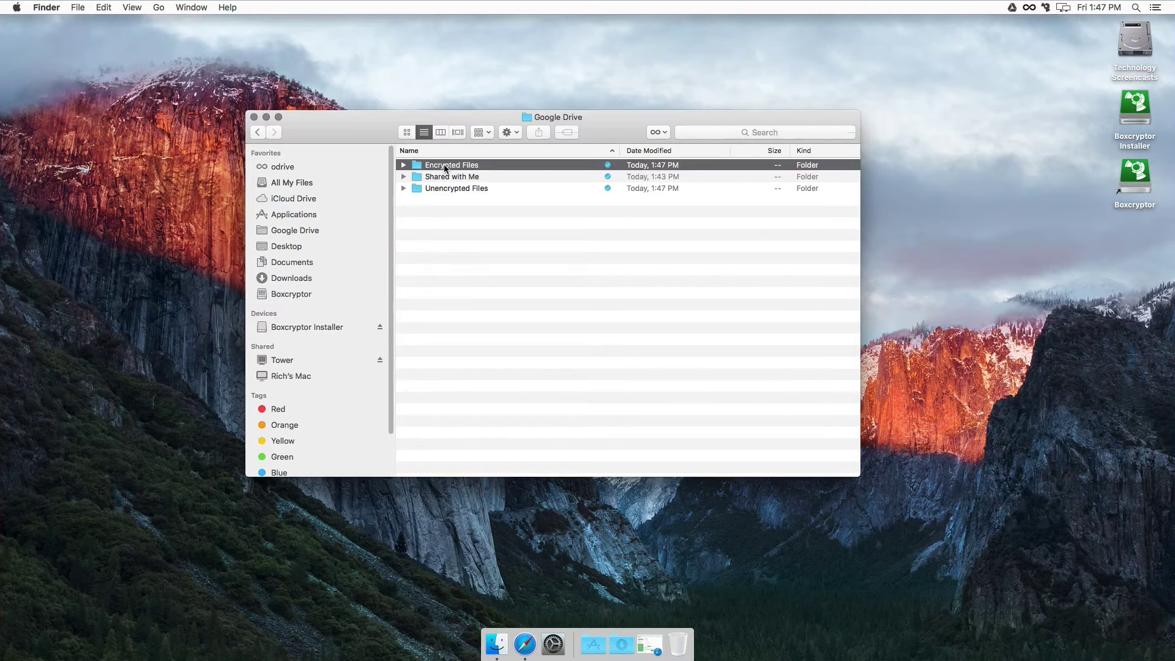
{"action": "double_click", "coordinate": [447, 165]}
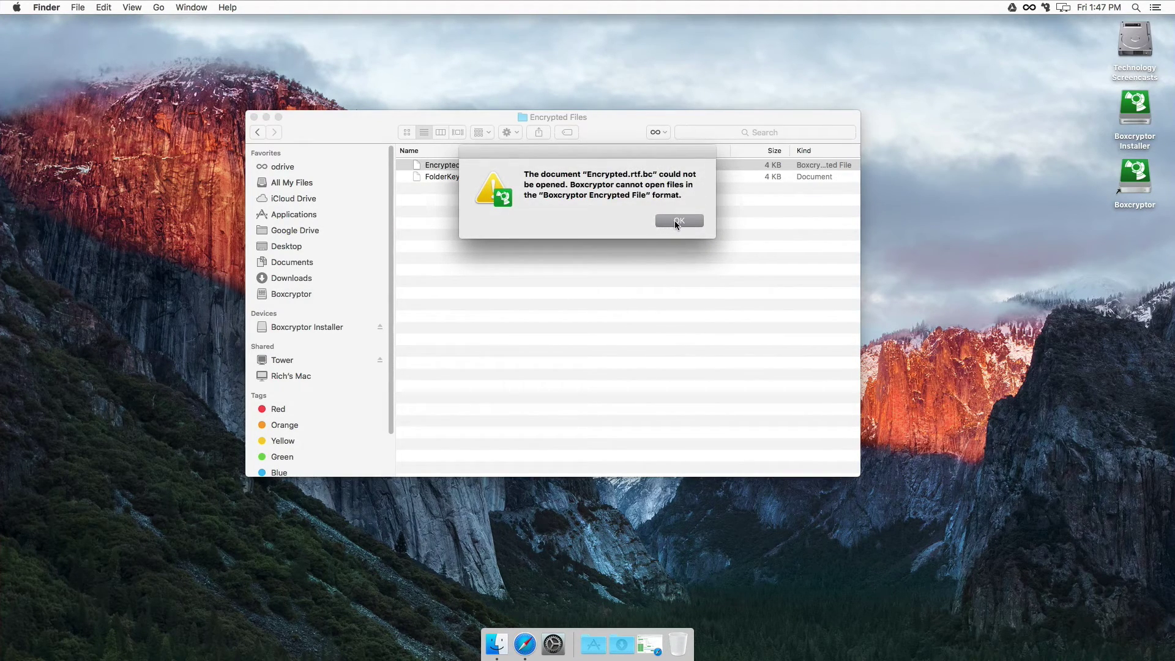
{"action": "left_click", "coordinate": [675, 221]}
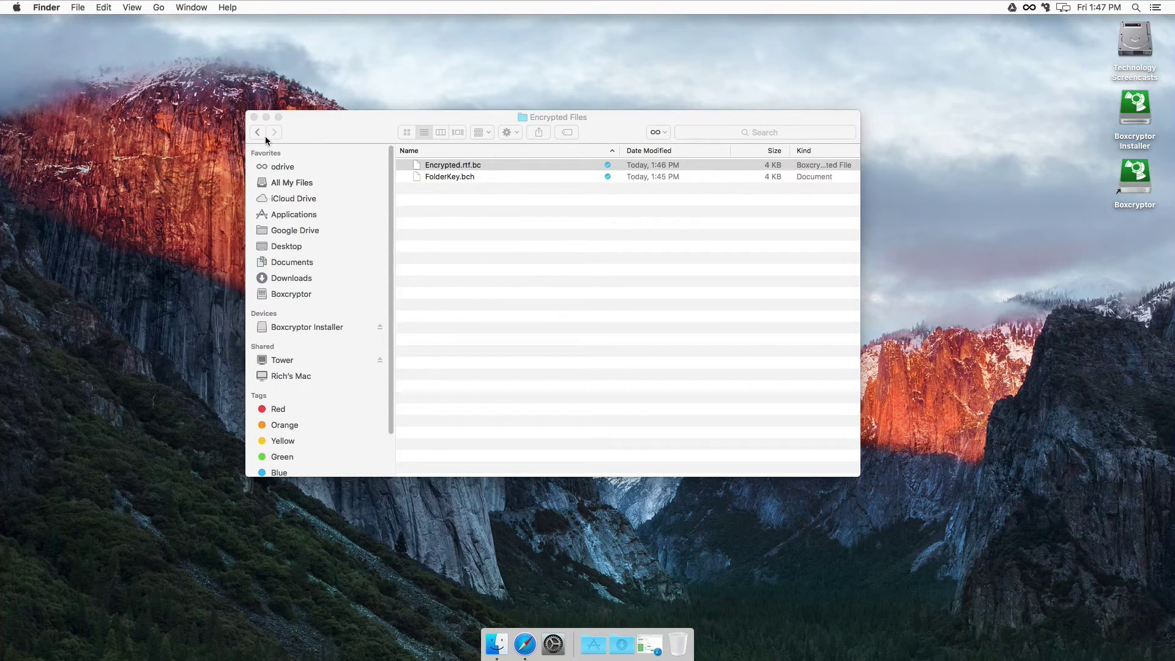
{"action": "left_click", "coordinate": [258, 133]}
{"action": "double_click", "coordinate": [445, 189]}
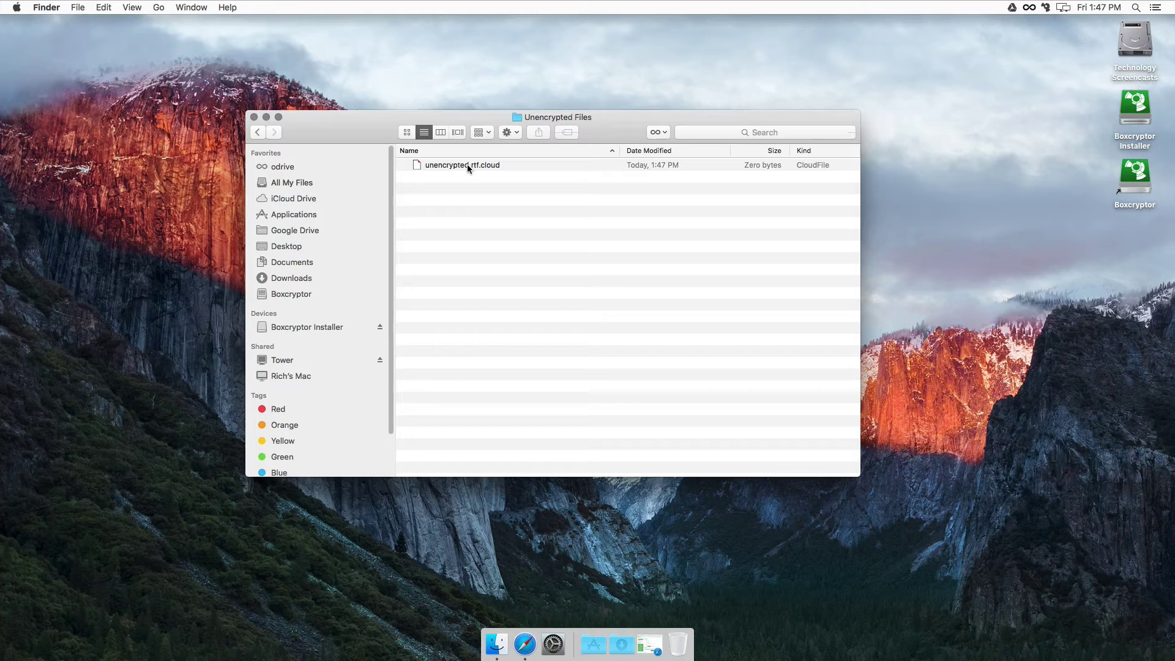
{"action": "left_click", "coordinate": [259, 133]}
{"action": "right_click", "coordinate": [477, 189]}
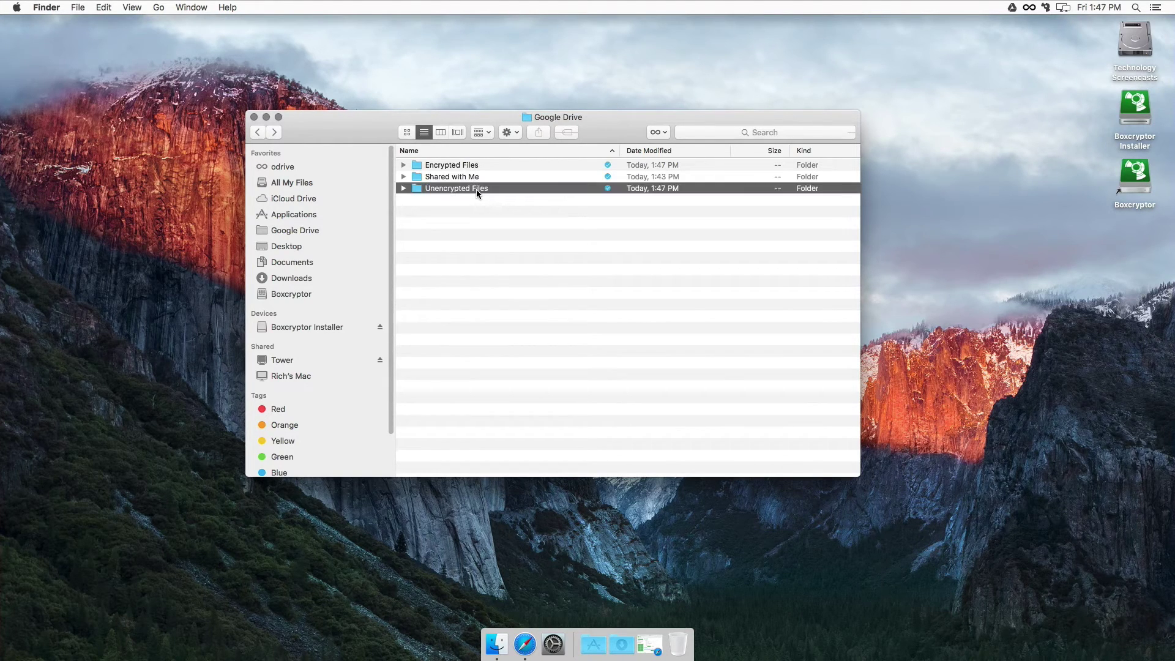
Step: Sync Unencrypted Files including subfolders, confirm unencrypted.rtf opens readable, then return to Safari
{"action": "left_click", "coordinate": [510, 248]}
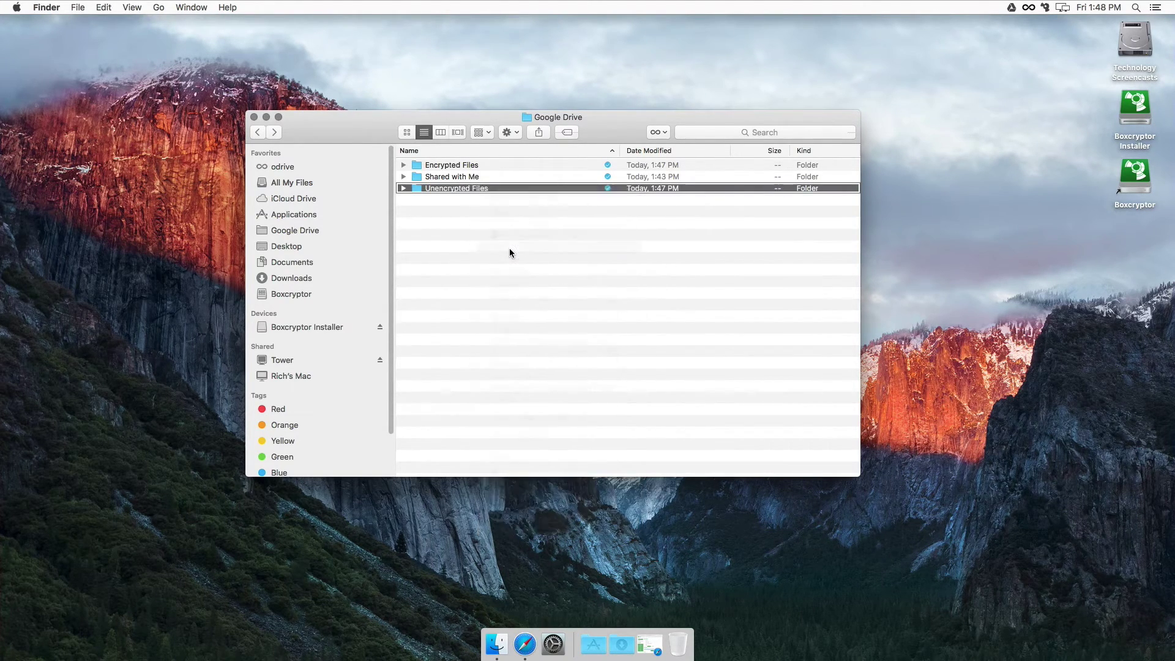
{"action": "left_click", "coordinate": [588, 372]}
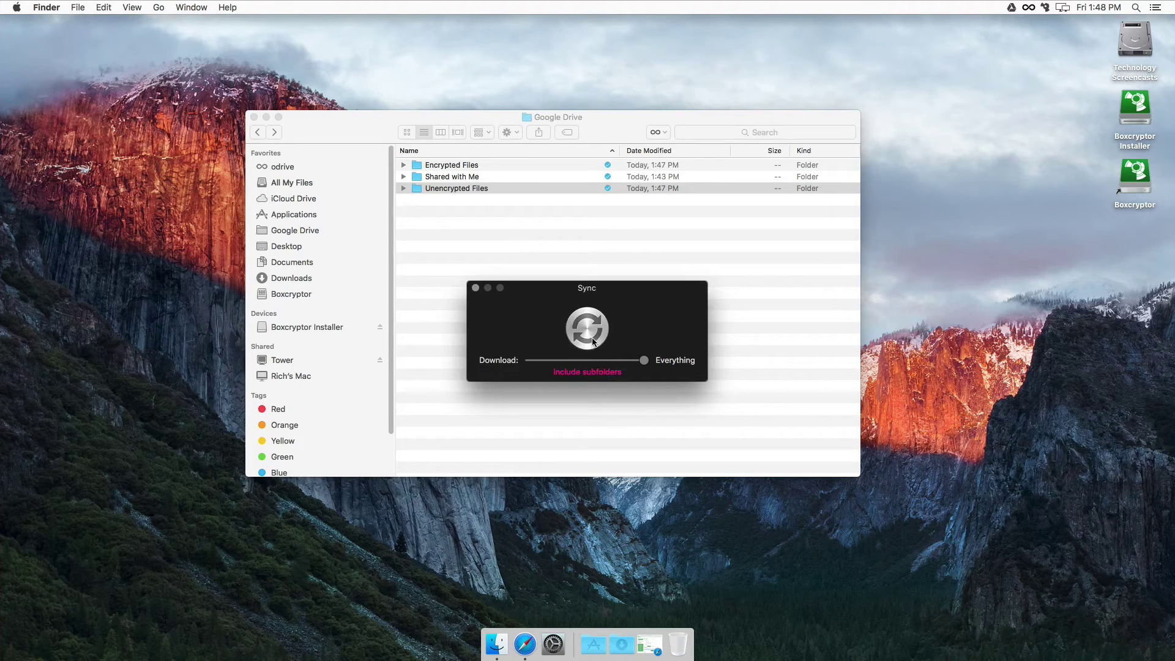
{"action": "double_click", "coordinate": [443, 185]}
{"action": "double_click", "coordinate": [454, 164]}
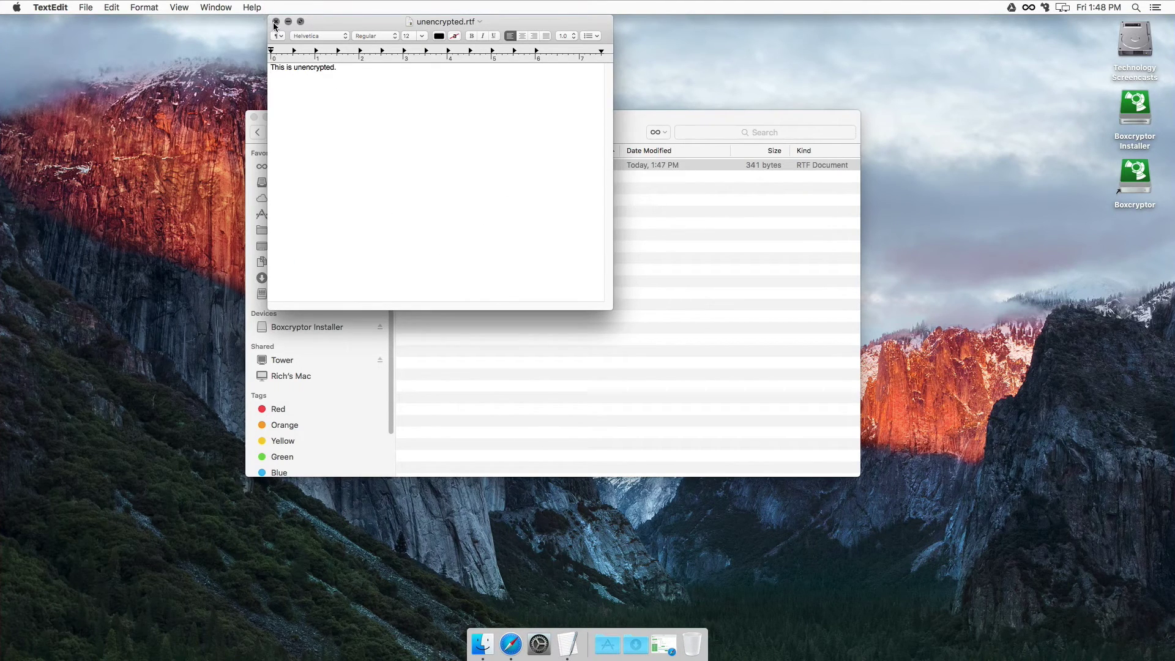
{"action": "left_click", "coordinate": [276, 22]}
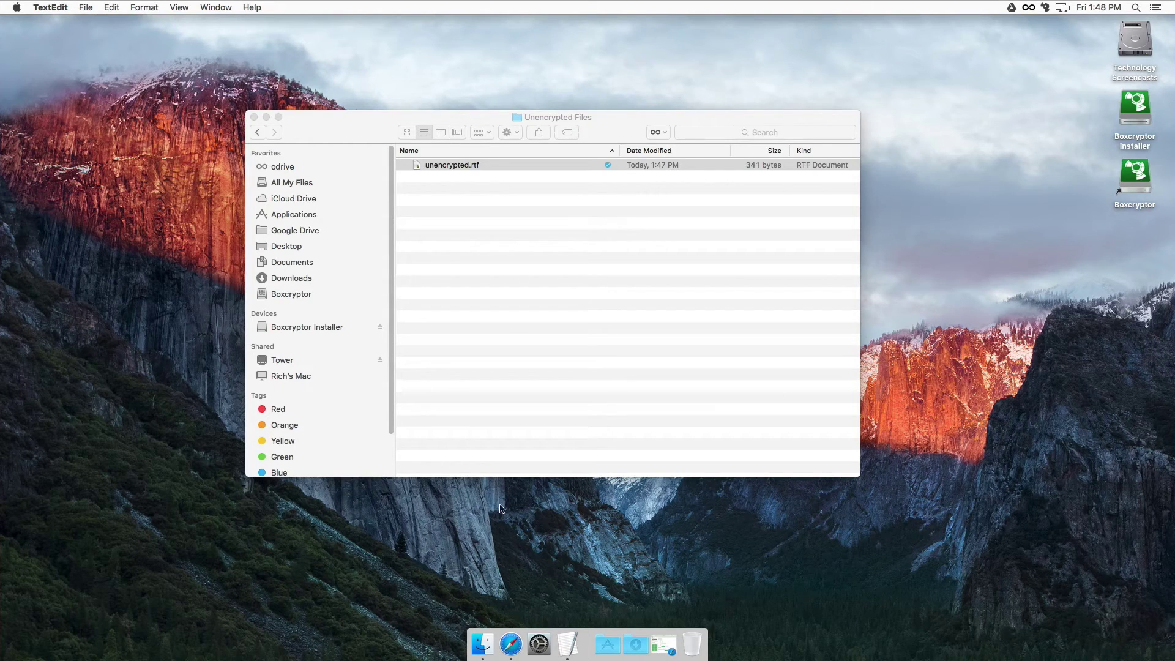
{"action": "left_click", "coordinate": [511, 644]}
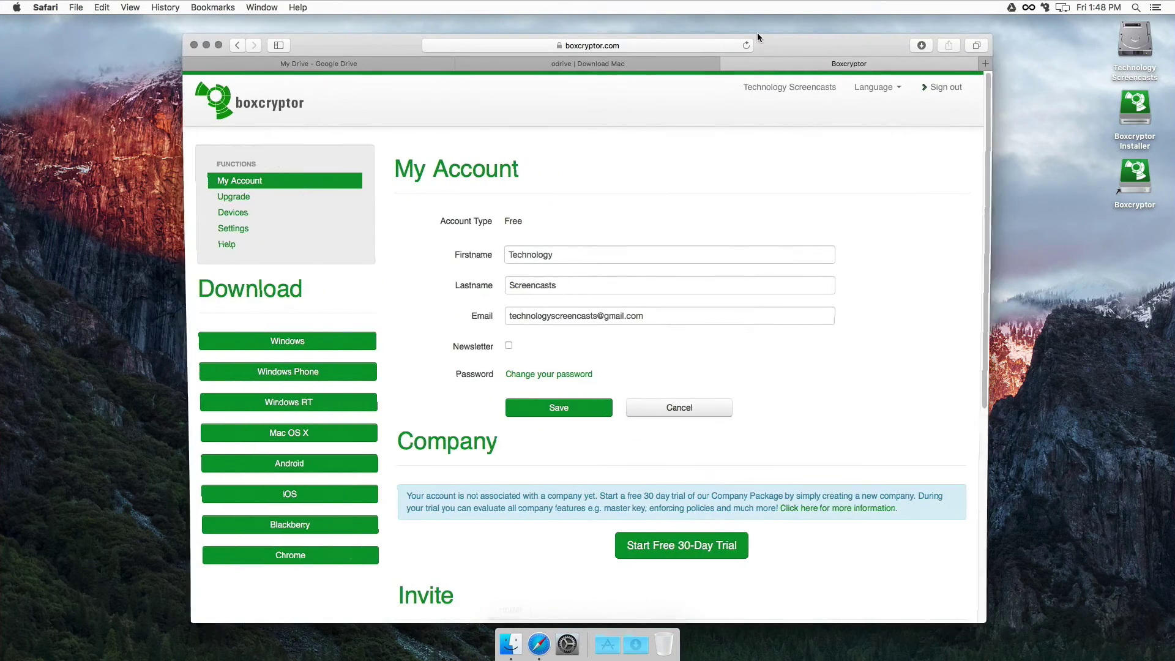
Step: On the Google Drive web page, open Encrypted Files and confirm Encrypted.rtf.bc won't preview
{"action": "left_click", "coordinate": [618, 48]}
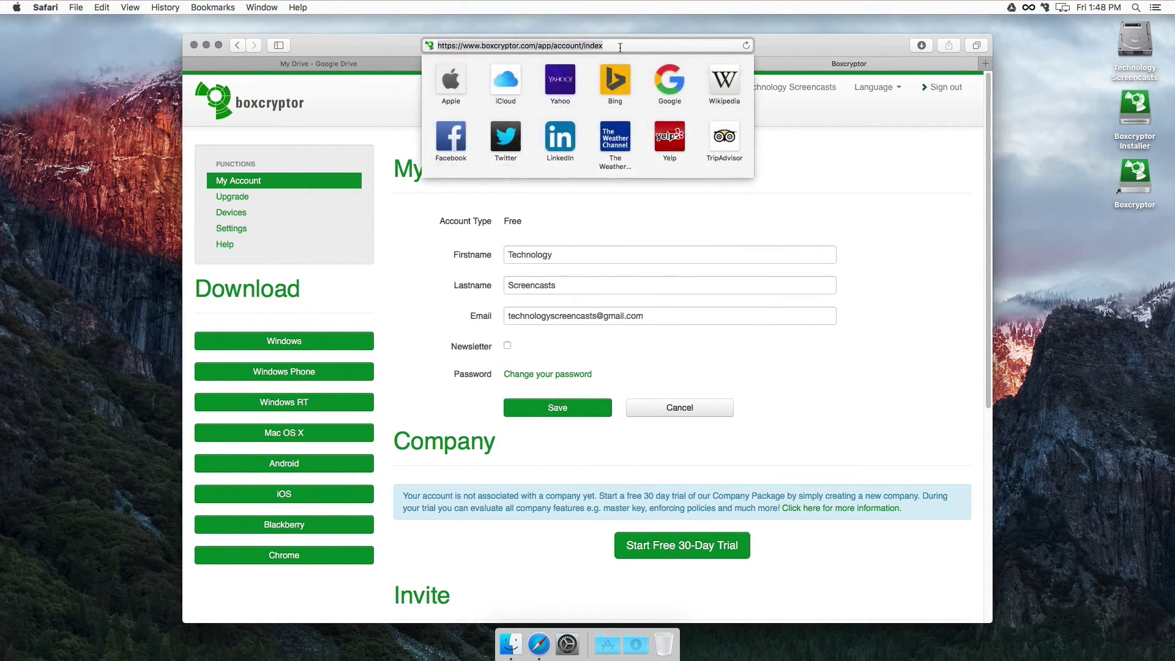
{"action": "left_click", "coordinate": [290, 65]}
{"action": "double_click", "coordinate": [373, 166]}
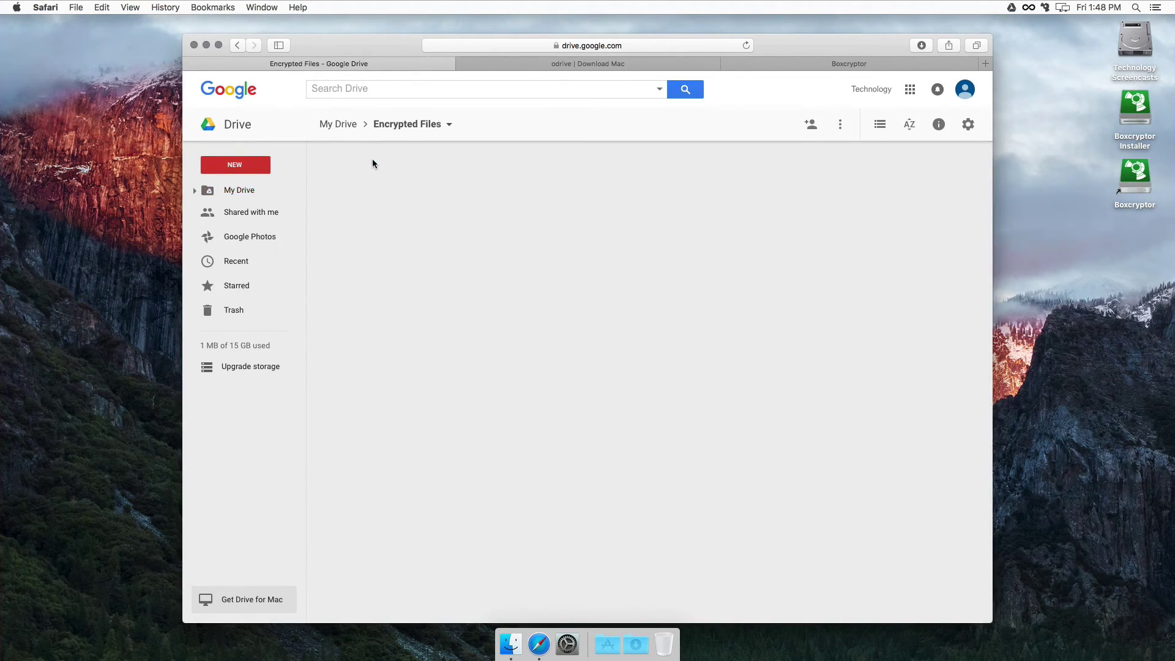
{"action": "double_click", "coordinate": [375, 206]}
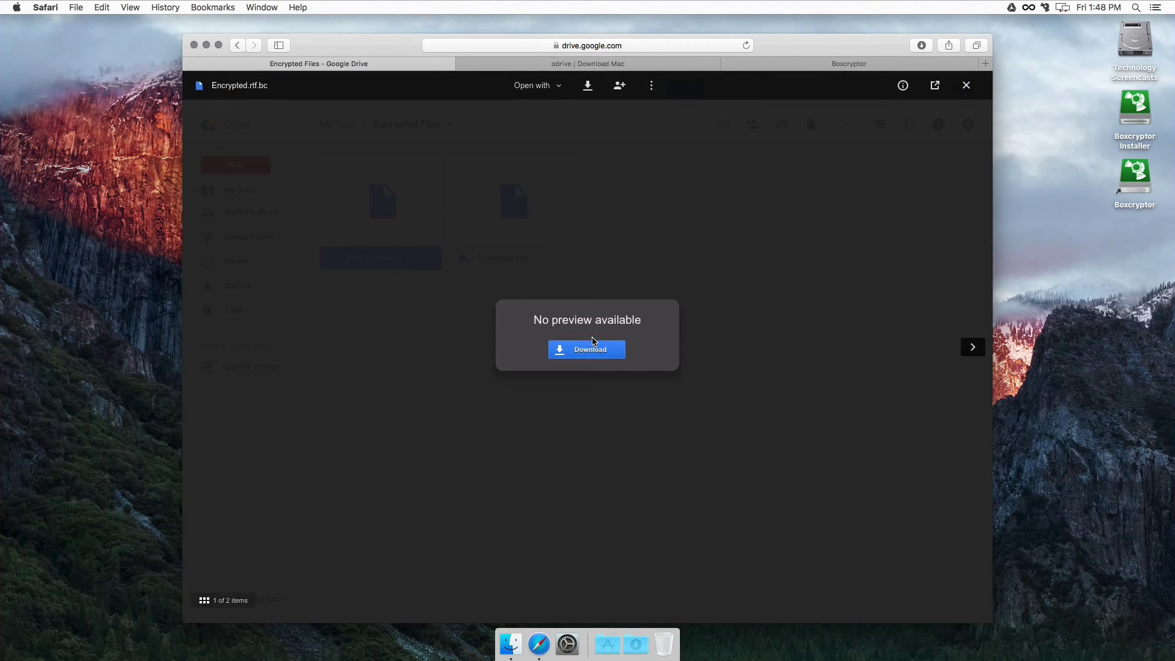
{"action": "left_click", "coordinate": [726, 282]}
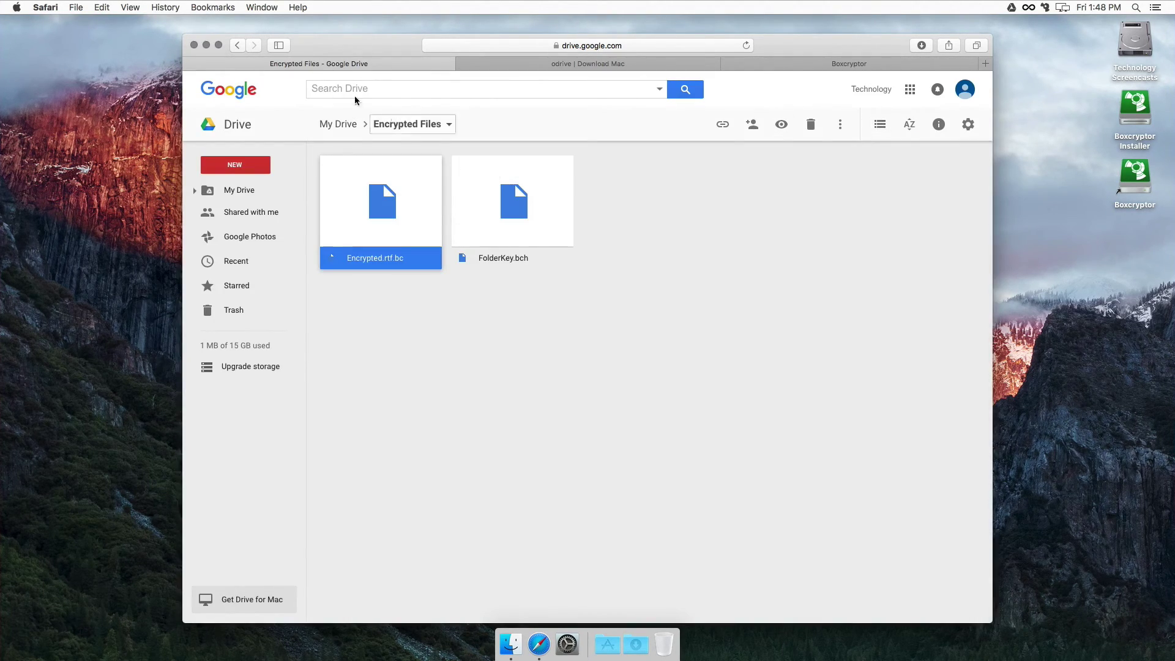